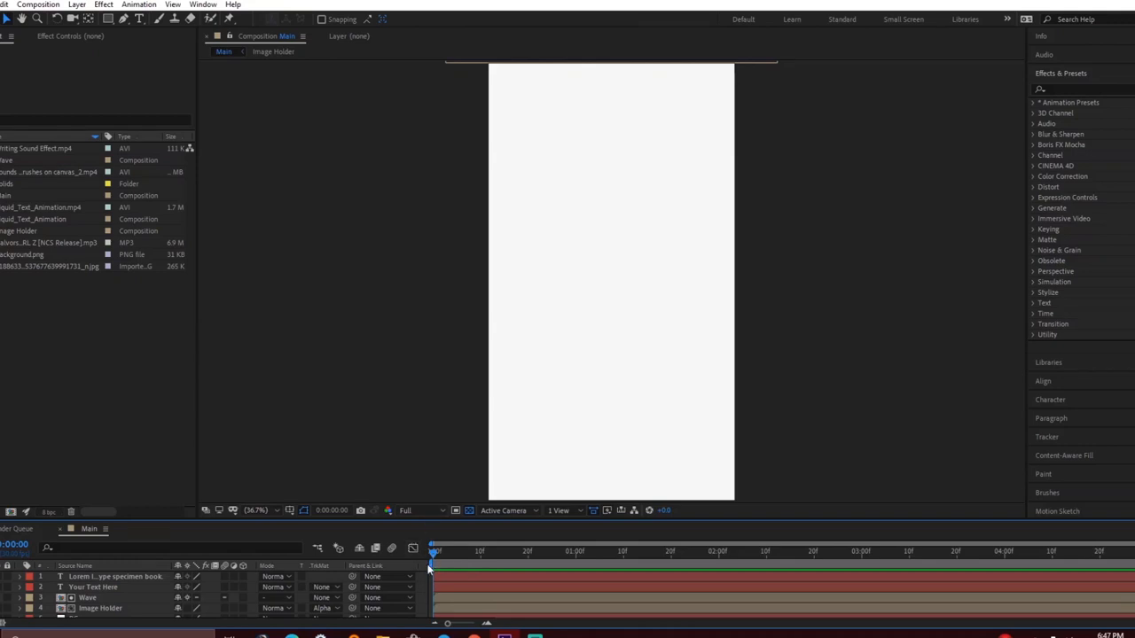
Step: Play back the finished Main composition preview before starting a new project
{"action": "key", "text": "space"}
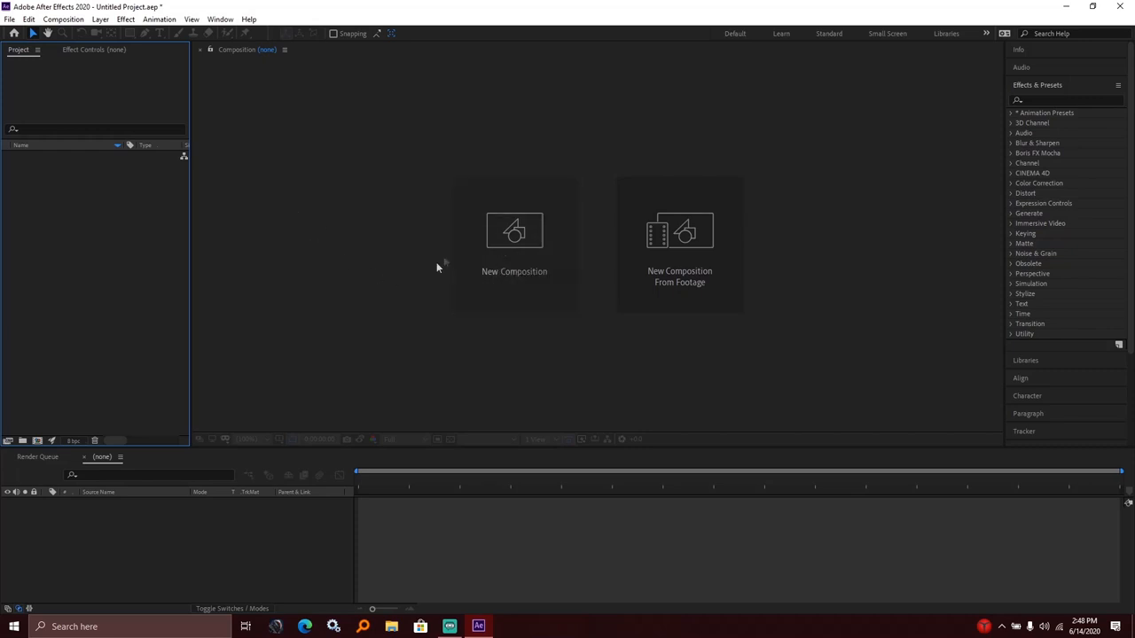
Step: Create a new composition named Main, 1080 wide by 1920 high, from the Project panel
{"action": "left_click", "coordinate": [63, 18]}
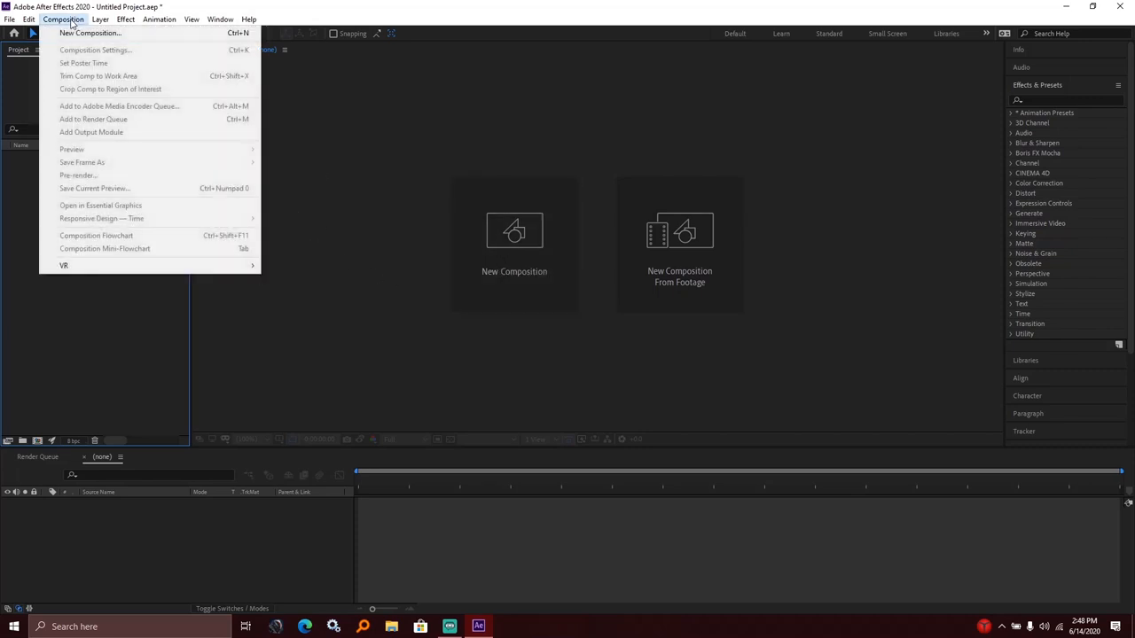
{"action": "left_click", "coordinate": [30, 310]}
{"action": "right_click", "coordinate": [47, 220]}
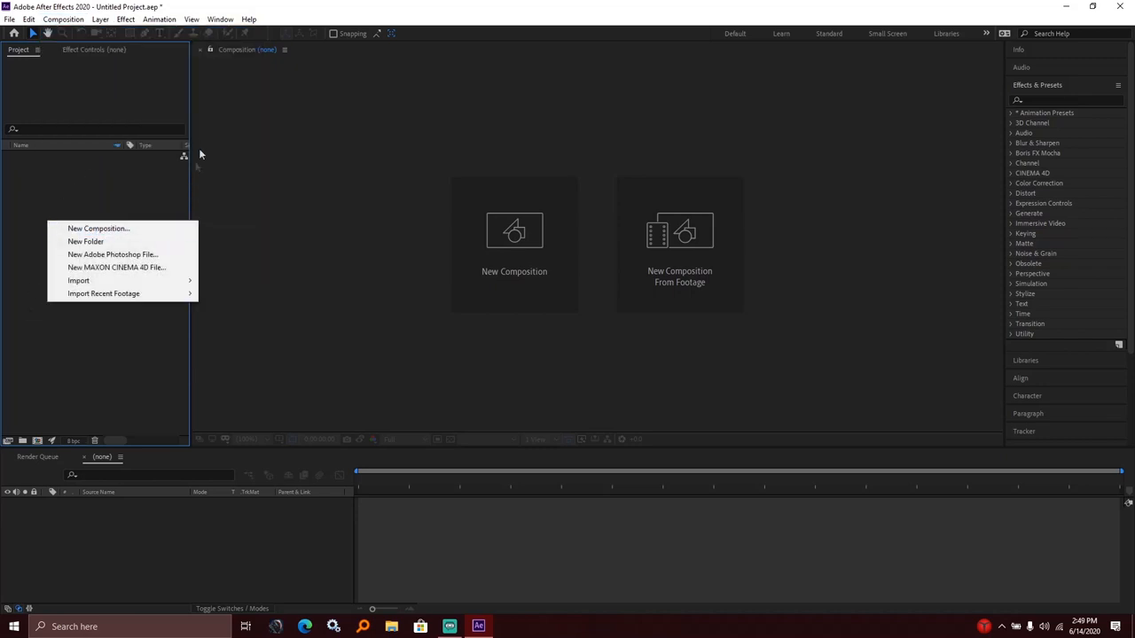
{"action": "left_click", "coordinate": [78, 229]}
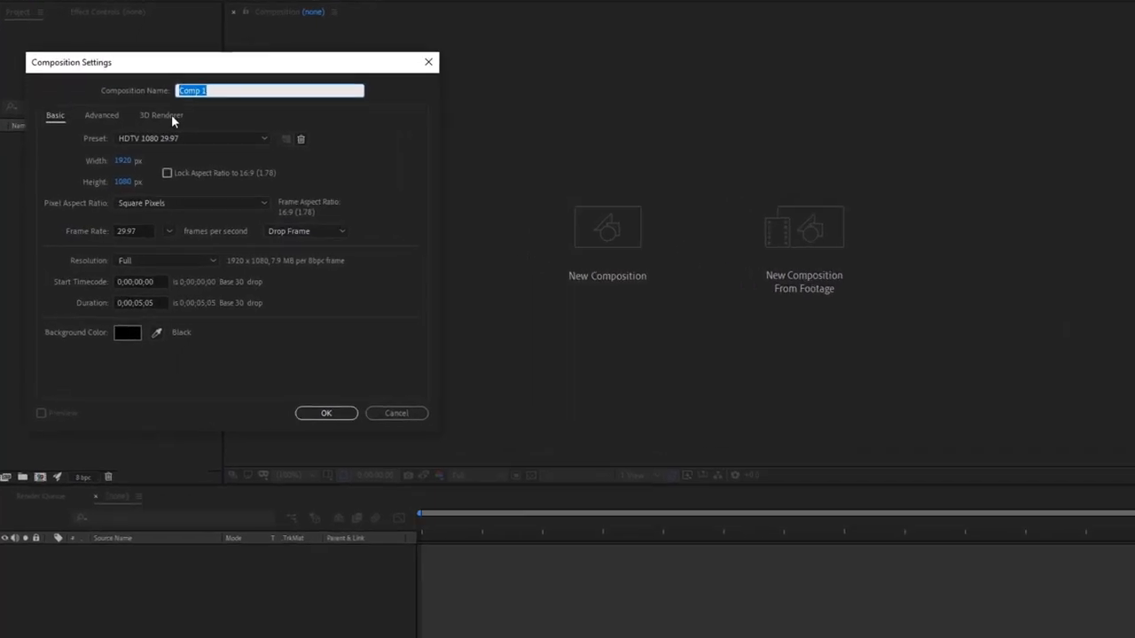
{"action": "type", "text": "Main"}
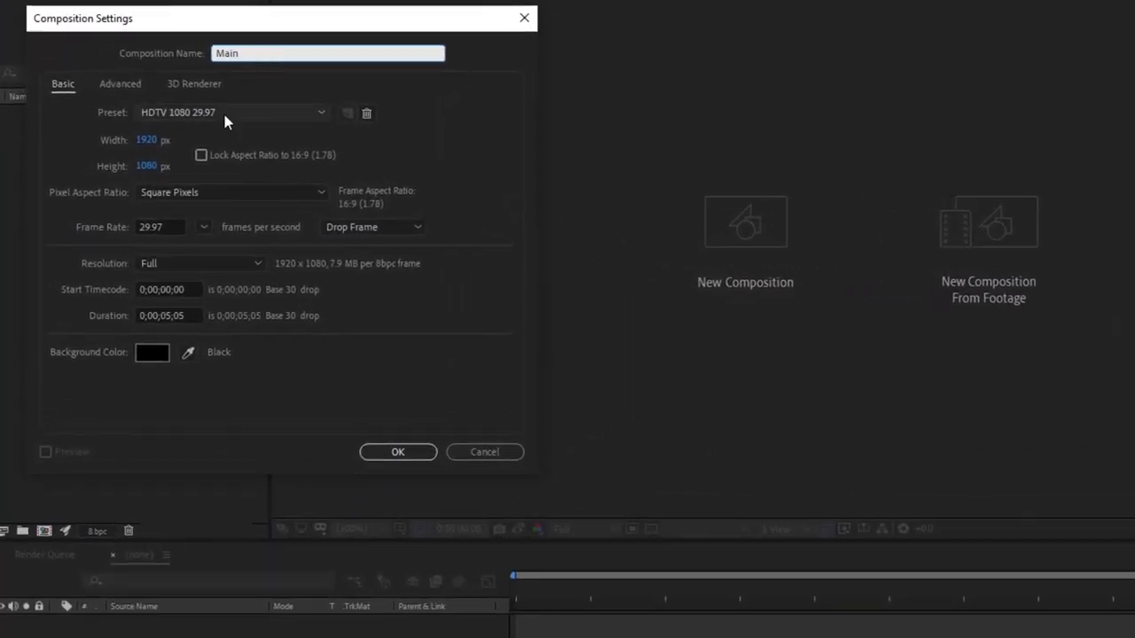
{"action": "left_click", "coordinate": [147, 140]}
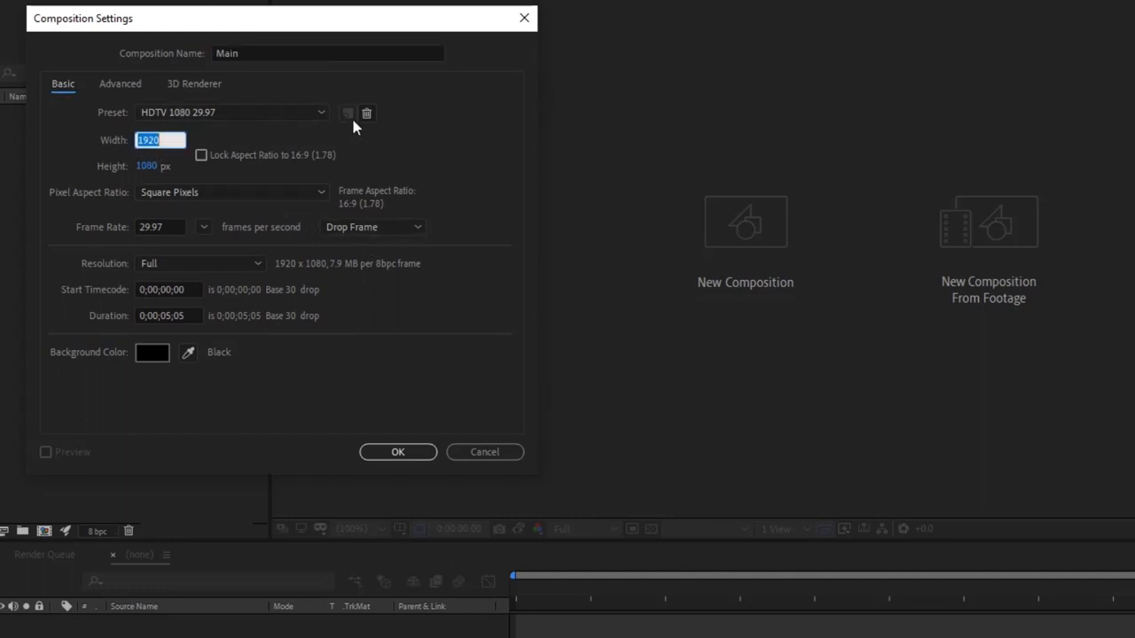
{"action": "type", "text": "10"}
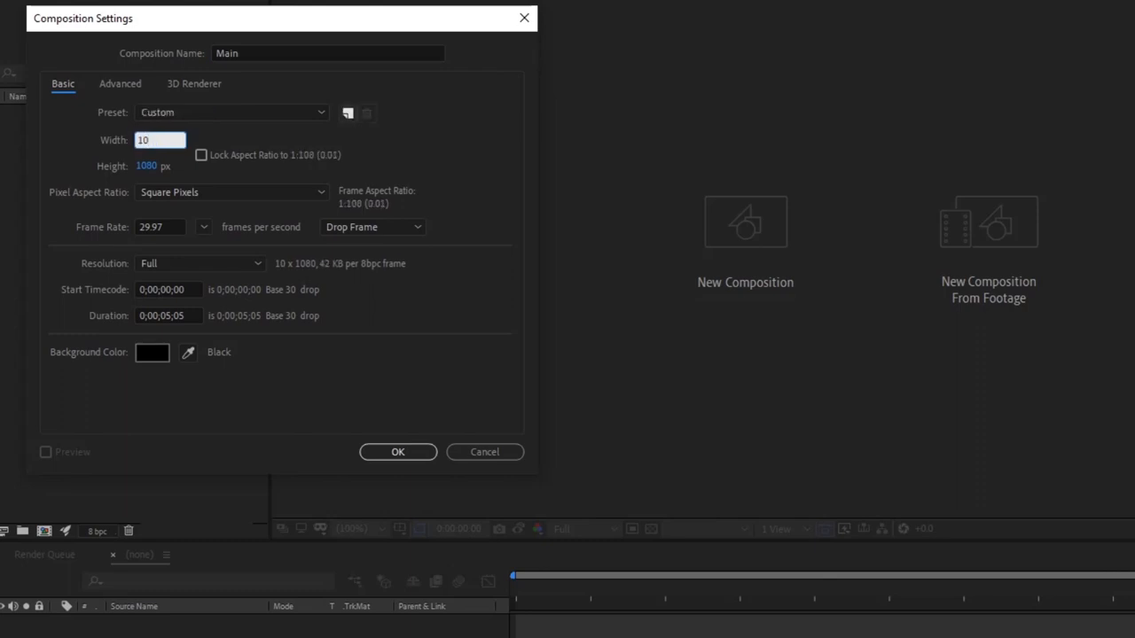
{"action": "type", "text": "80"}
{"action": "key", "text": "Tab"}
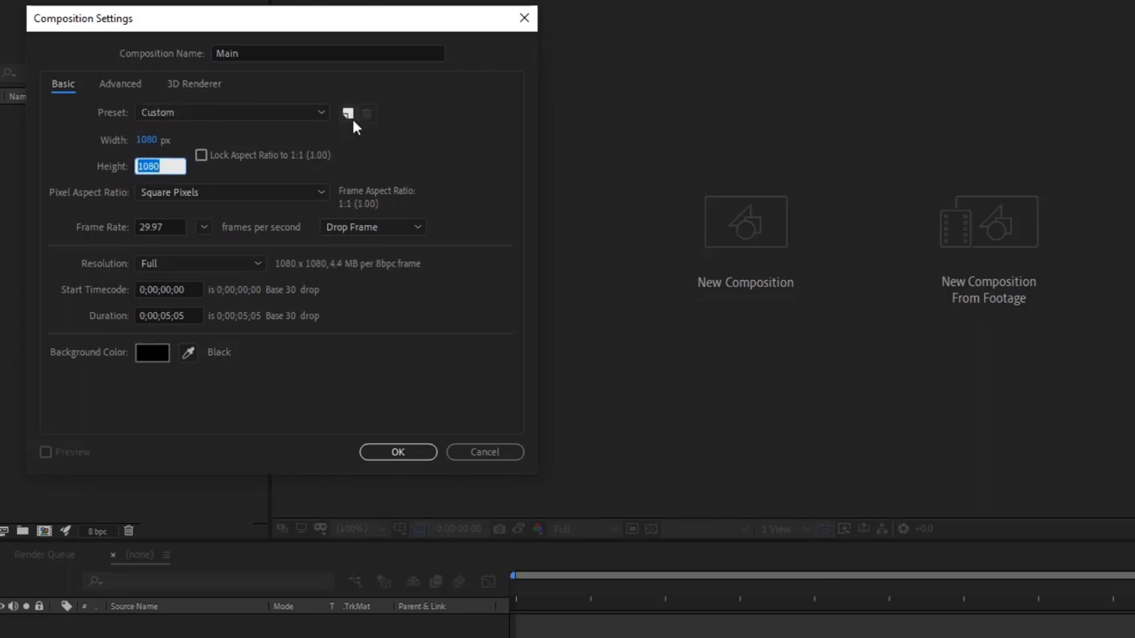
{"action": "type", "text": "1920"}
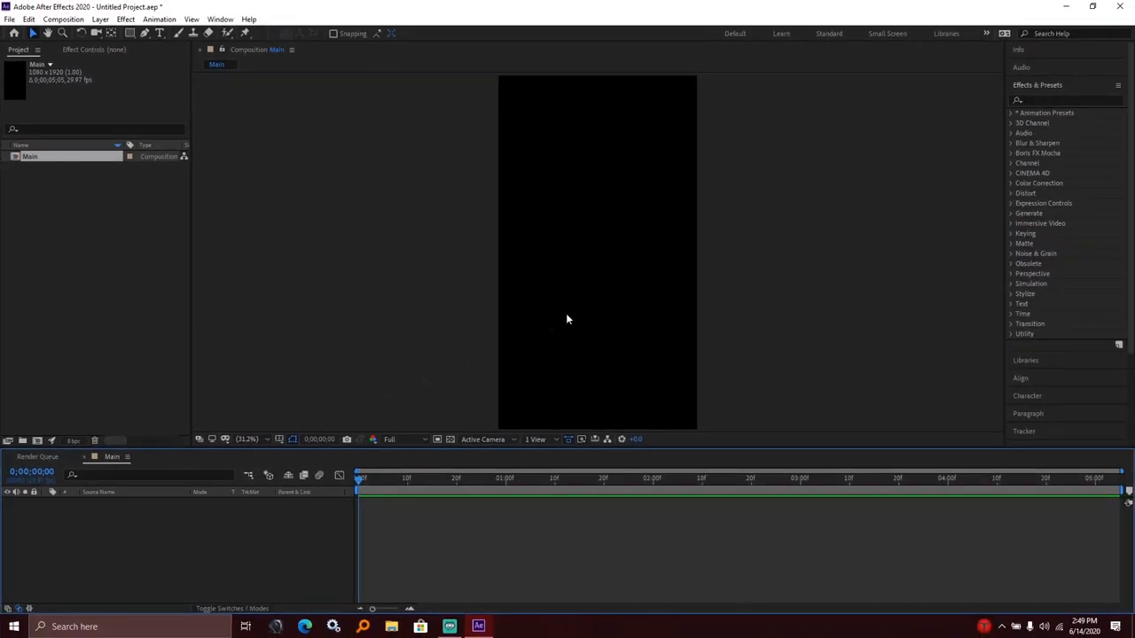
Step: Create a second portrait composition named Image_Holder
{"action": "right_click", "coordinate": [48, 188]}
{"action": "left_click", "coordinate": [61, 195]}
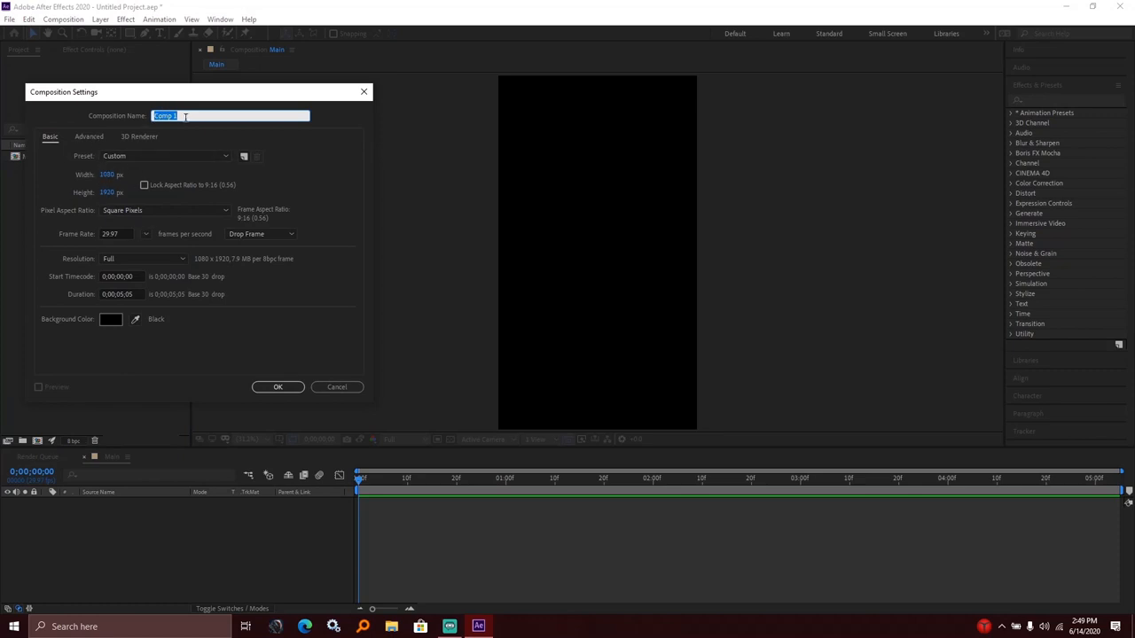
{"action": "key", "text": "BackSpace"}
{"action": "type", "text": "Image_Holder"}
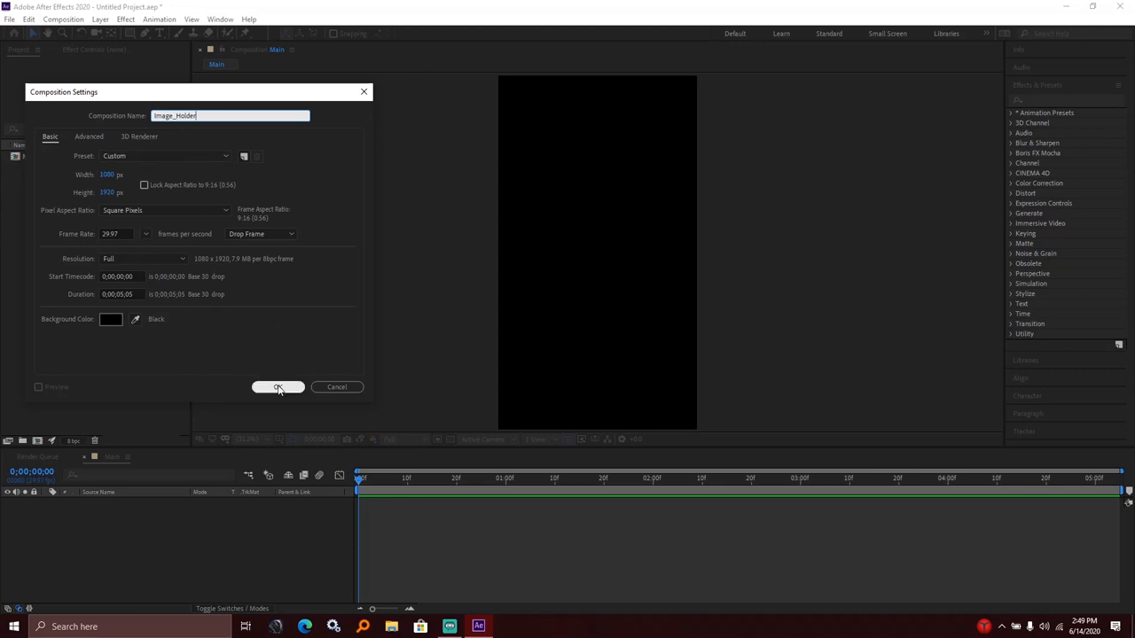
{"action": "left_click", "coordinate": [278, 387]}
Step: Create a third composition, Comp 1, using the HDTV 1080 29.97 landscape preset
{"action": "left_click", "coordinate": [90, 244]}
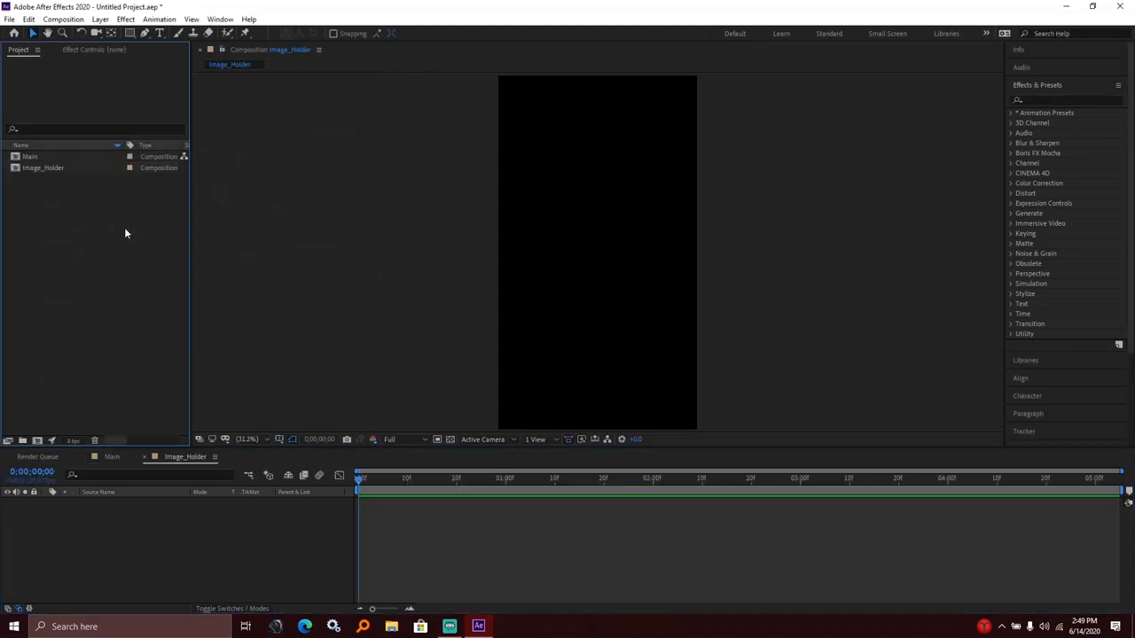
{"action": "right_click", "coordinate": [45, 230]}
{"action": "left_click", "coordinate": [55, 233]}
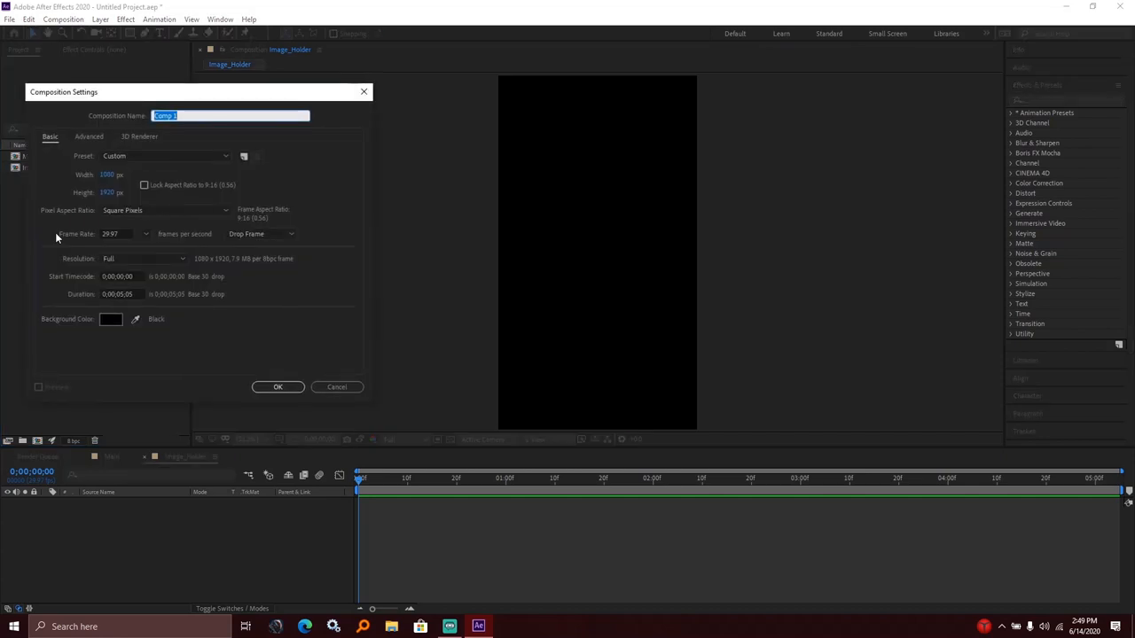
{"action": "left_click", "coordinate": [125, 156]}
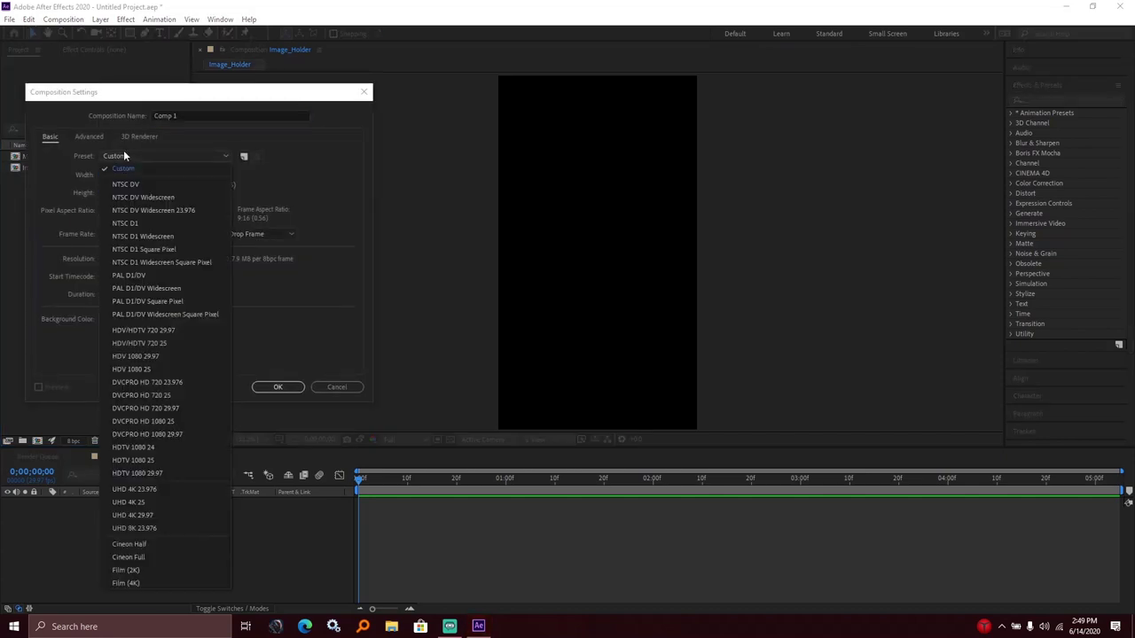
{"action": "left_click", "coordinate": [128, 475]}
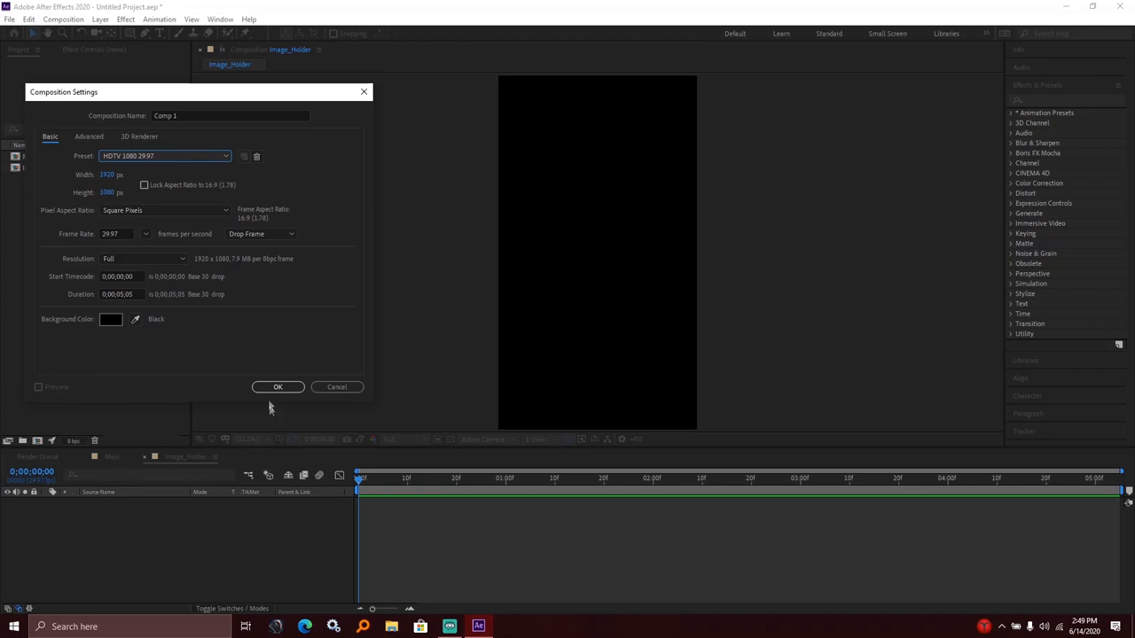
{"action": "left_click", "coordinate": [277, 386]}
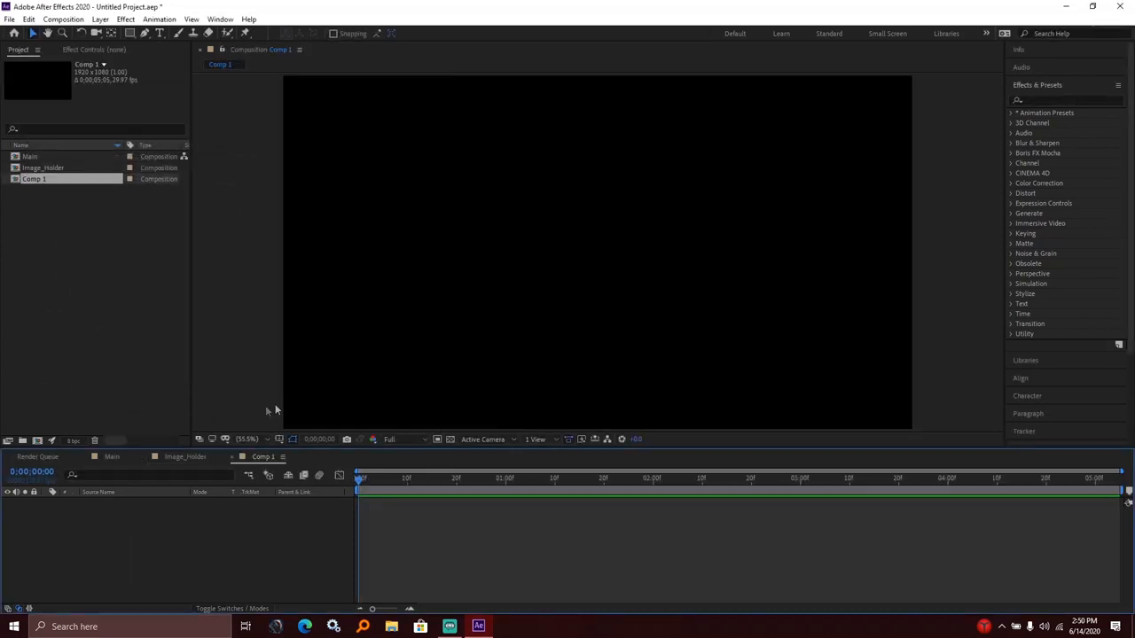
Step: Rename the Comp 1 composition to Wave in the Project panel
{"action": "key", "text": "space"}
{"action": "key", "text": "space"}
{"action": "left_click", "coordinate": [29, 185]}
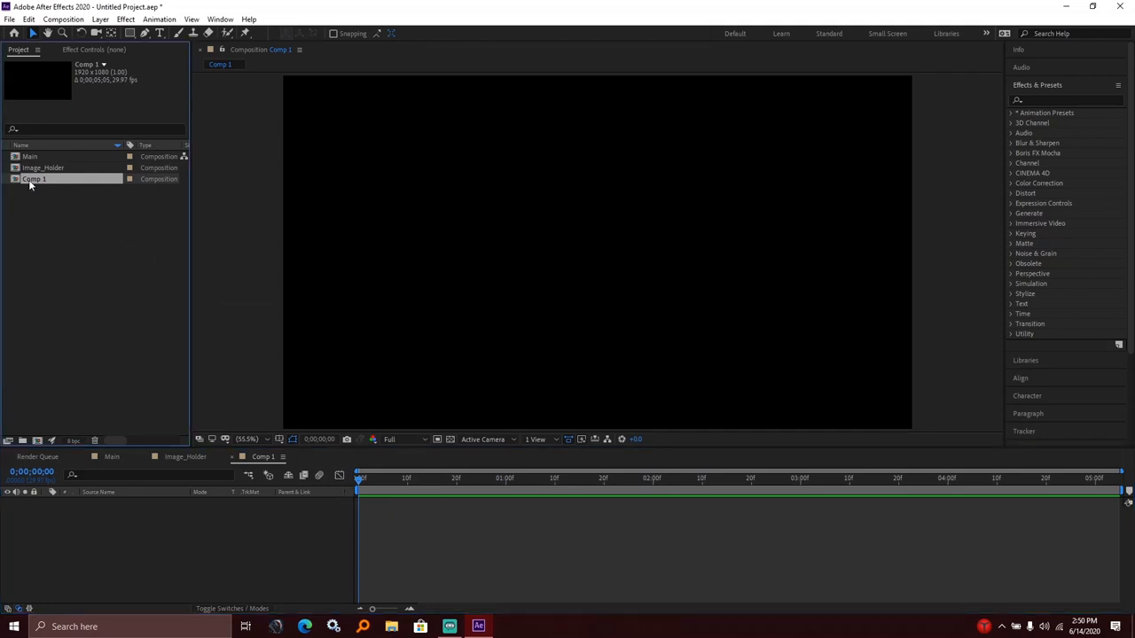
{"action": "key", "text": "Return"}
{"action": "type", "text": "Wave"}
{"action": "key", "text": "Return"}
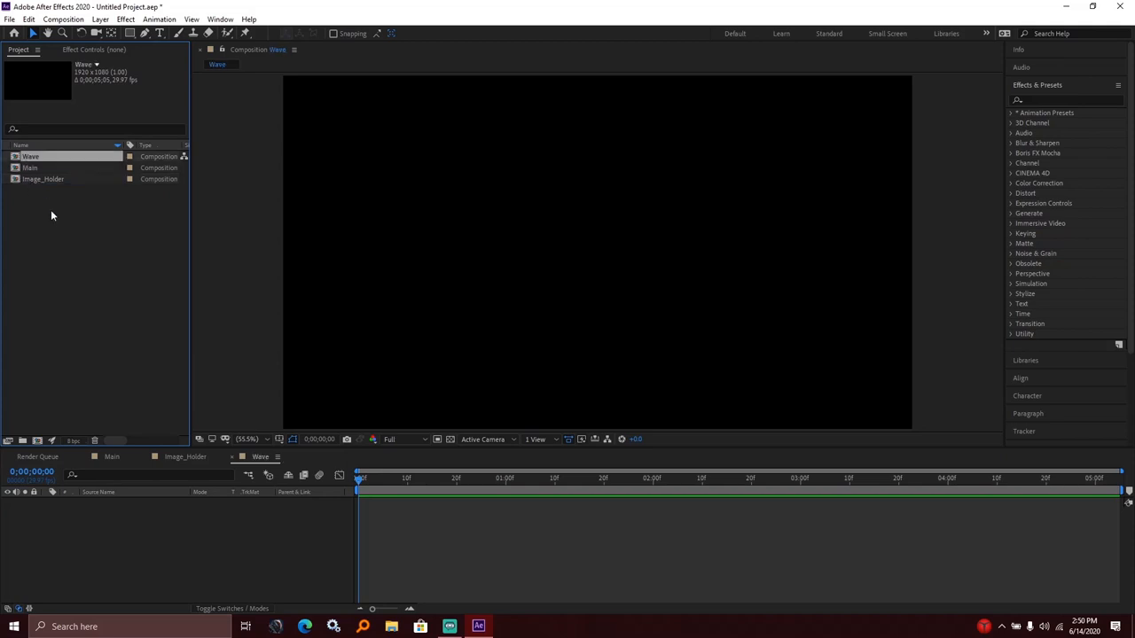
{"action": "left_click", "coordinate": [51, 209]}
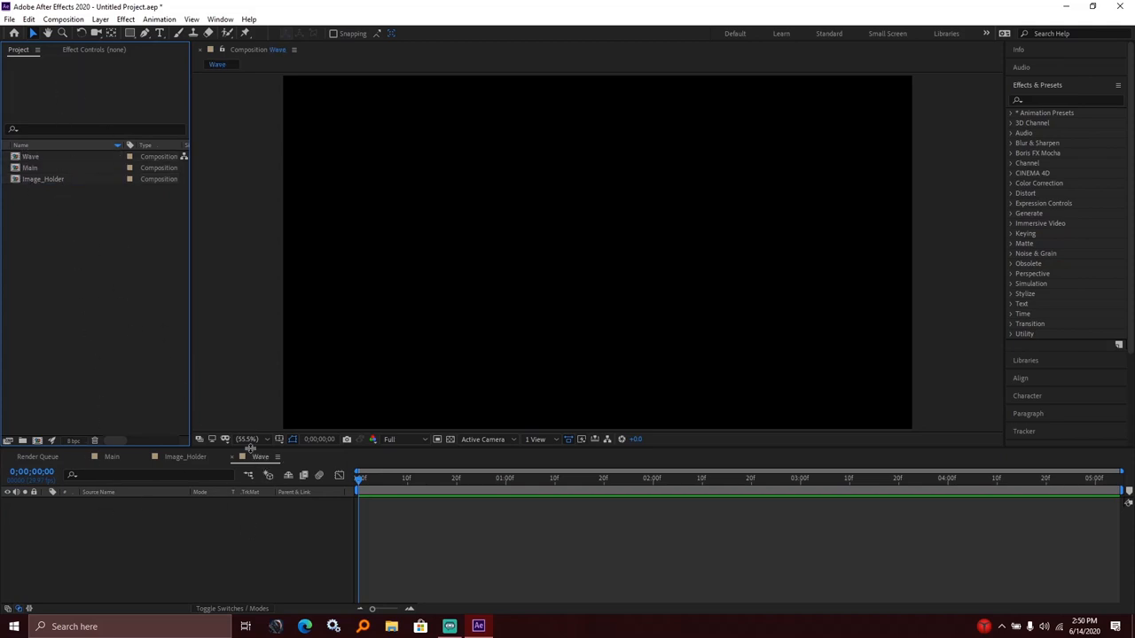
Step: Browse the layer and Layer > New options for adding a solid, without choosing one
{"action": "left_click", "coordinate": [75, 535]}
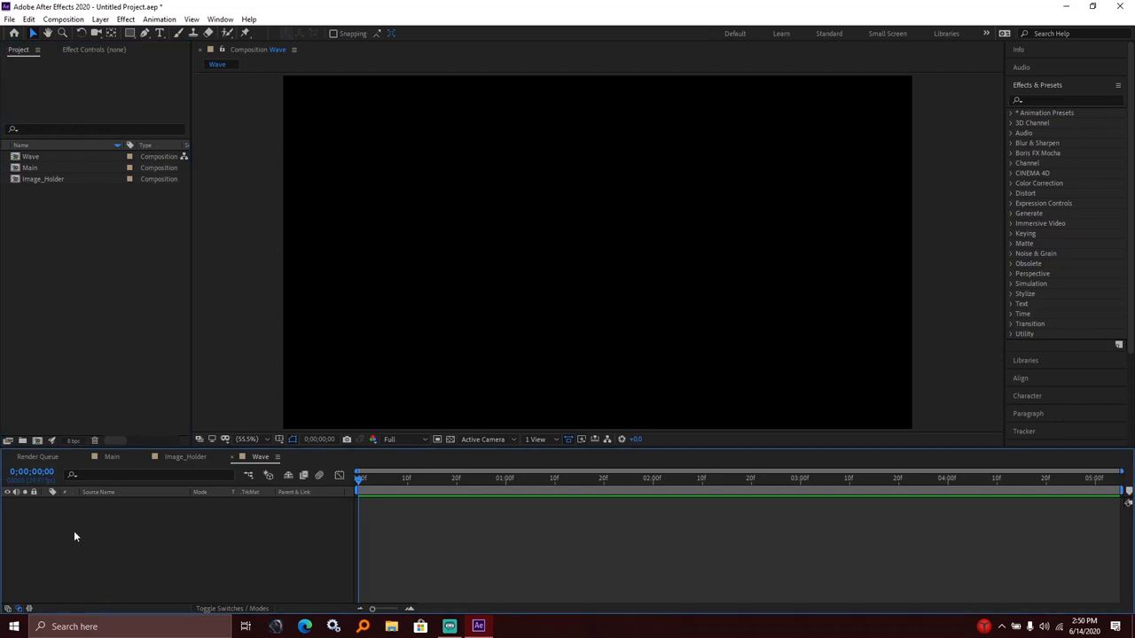
{"action": "right_click", "coordinate": [74, 536]}
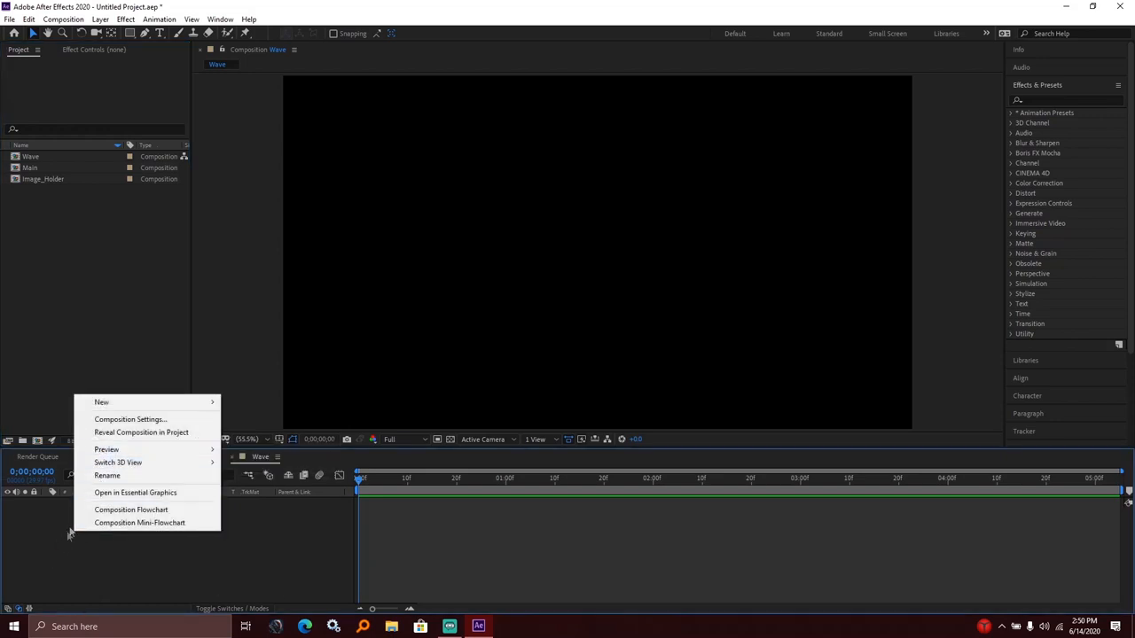
{"action": "left_click", "coordinate": [17, 528]}
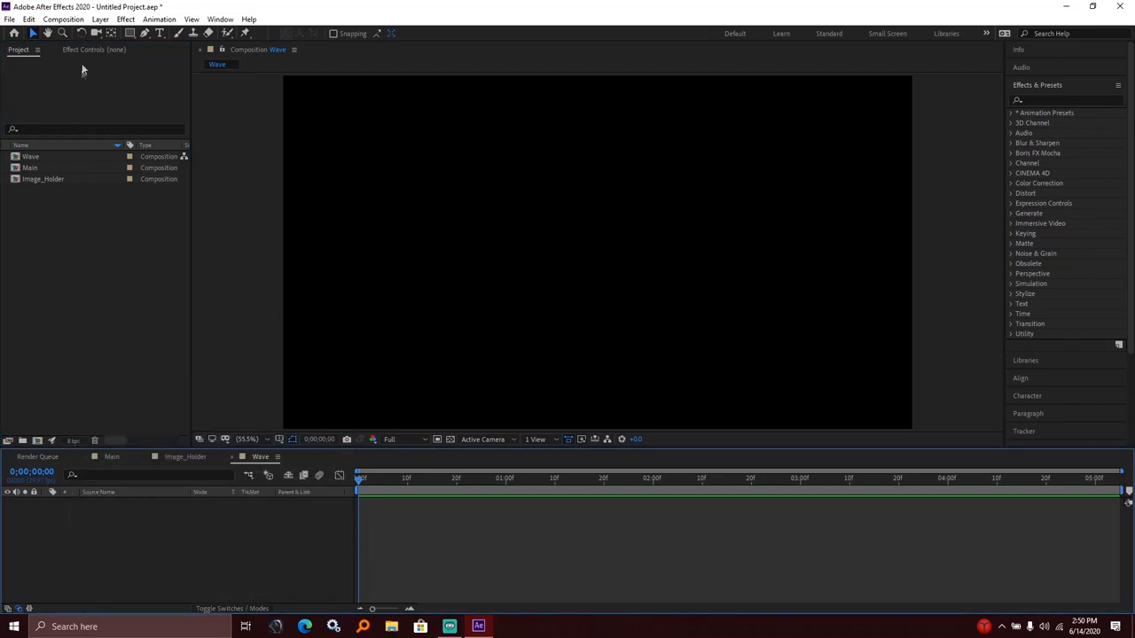
{"action": "left_click", "coordinate": [100, 19]}
{"action": "mouse_move", "coordinate": [117, 33]}
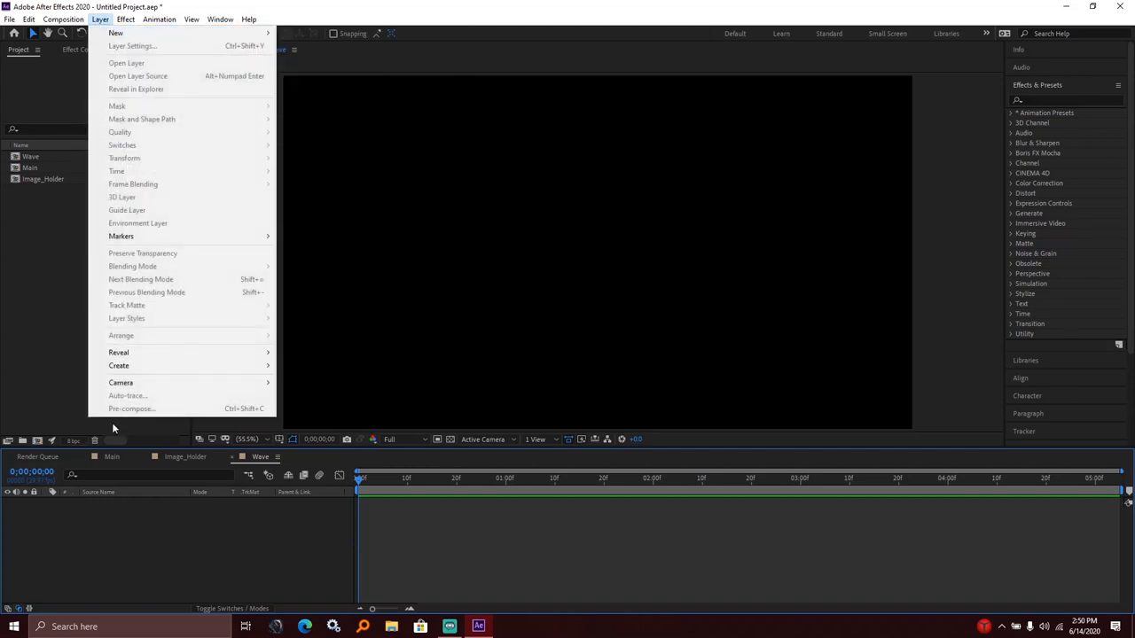
{"action": "left_click", "coordinate": [71, 524]}
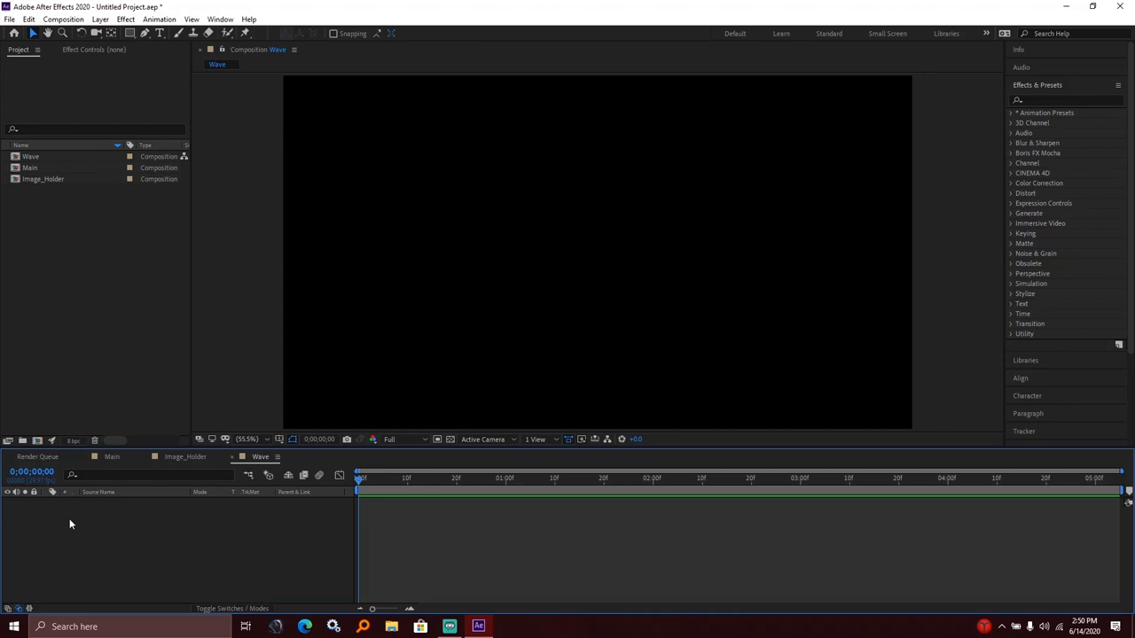
Step: Add a white full-frame solid layer named Wave with Ctrl+Y
{"action": "key", "text": "ctrl+y"}
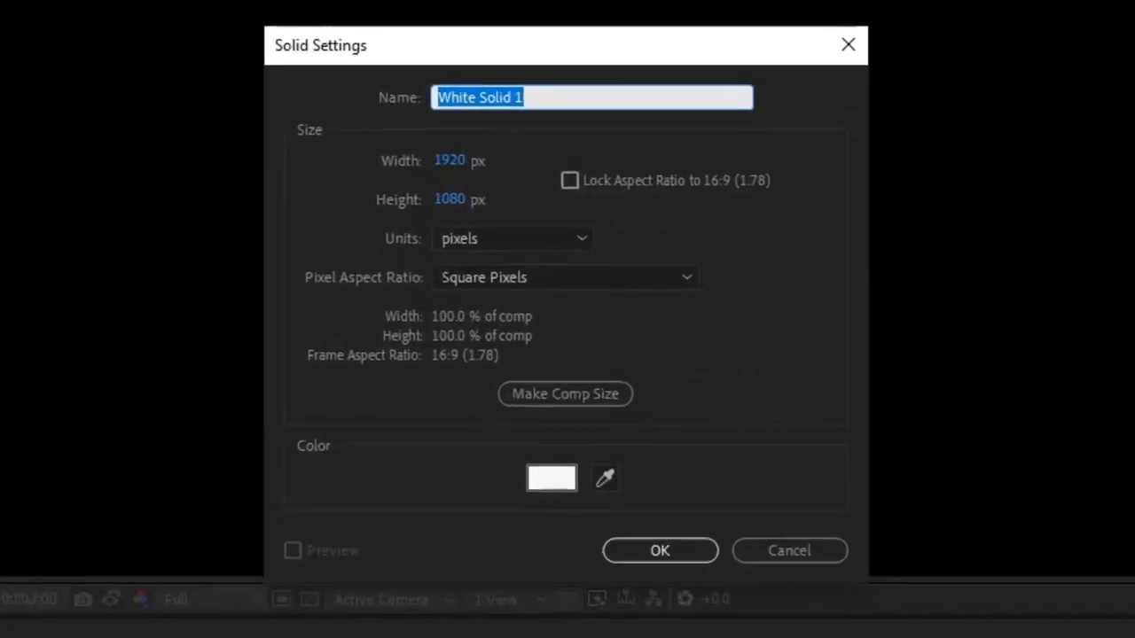
{"action": "type", "text": "Wa"}
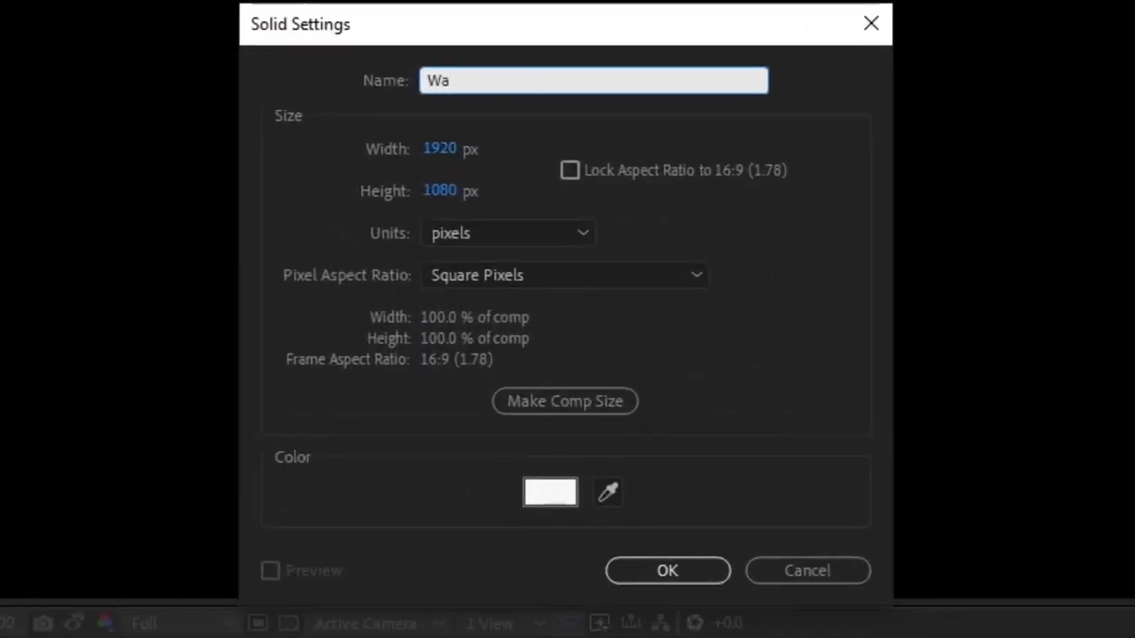
{"action": "type", "text": "vw"}
{"action": "key", "text": "BackSpace"}
{"action": "type", "text": "e"}
{"action": "key", "text": "Return"}
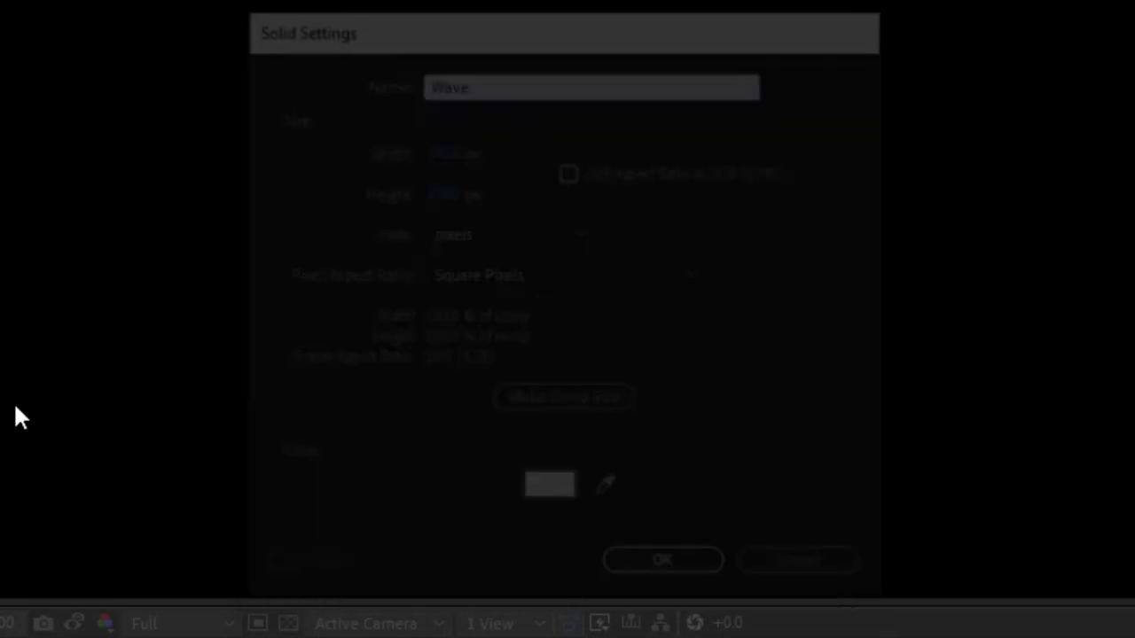
{"action": "right_click", "coordinate": [335, 193]}
{"action": "left_click", "coordinate": [89, 537]}
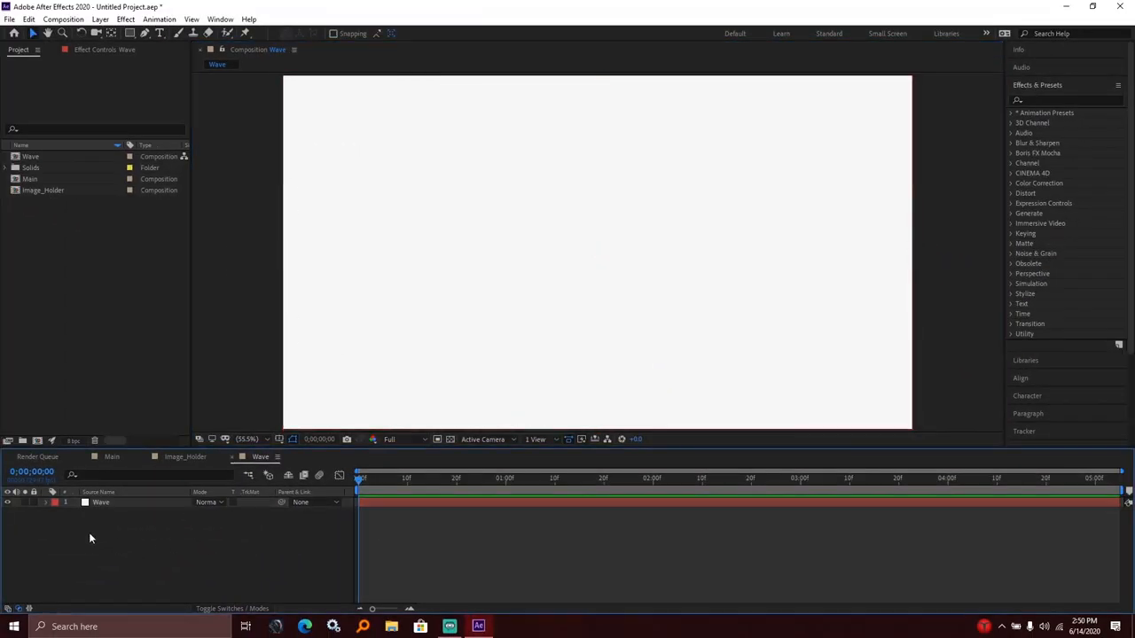
Step: Duplicate the Wave layer with Ctrl+D and select the second copy
{"action": "left_click", "coordinate": [102, 502]}
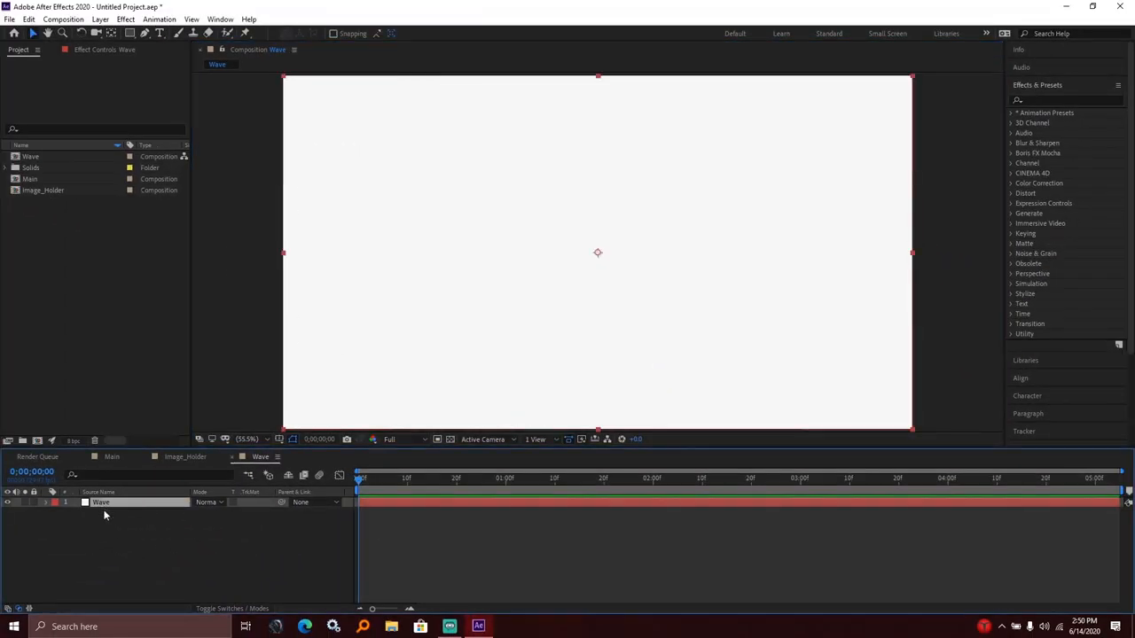
{"action": "right_click", "coordinate": [100, 507]}
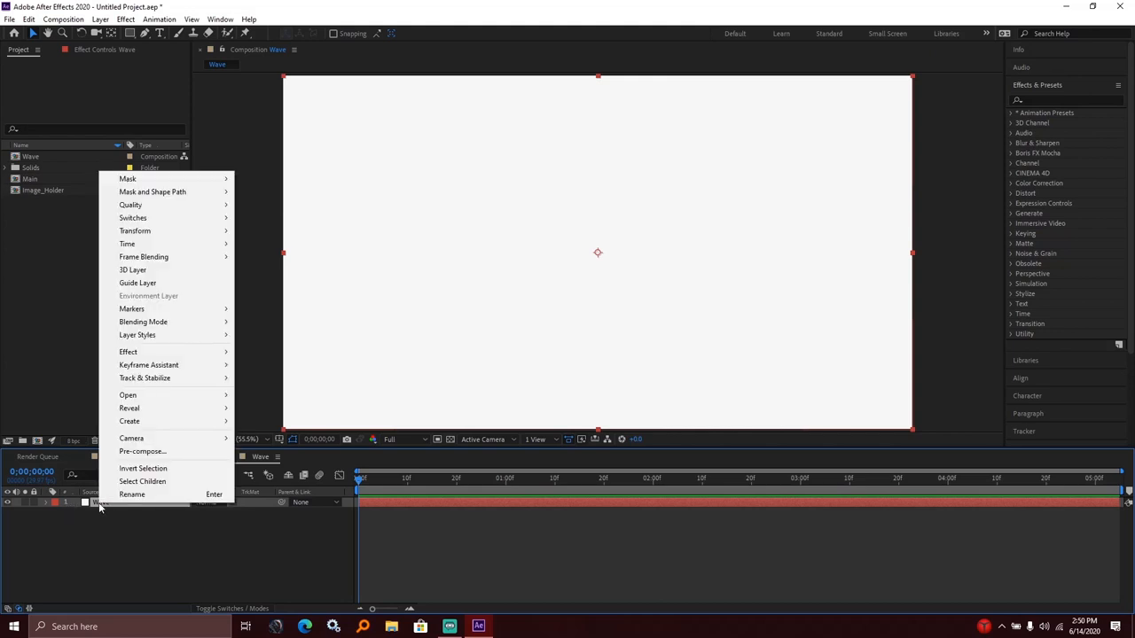
{"action": "key", "text": "Escape"}
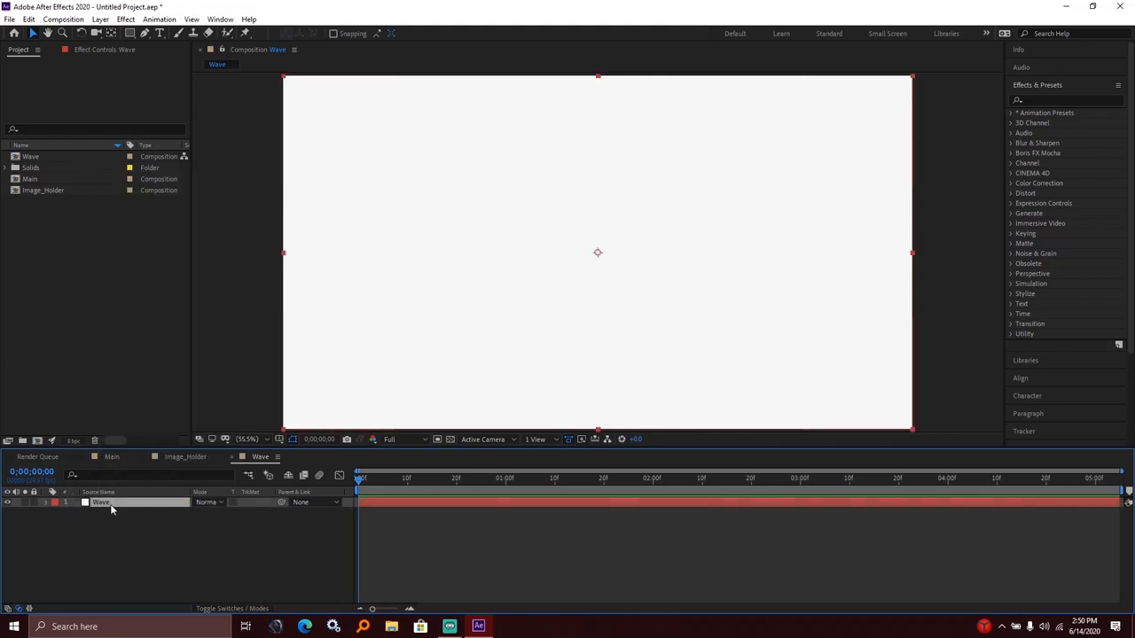
{"action": "key", "text": "ctrl+d"}
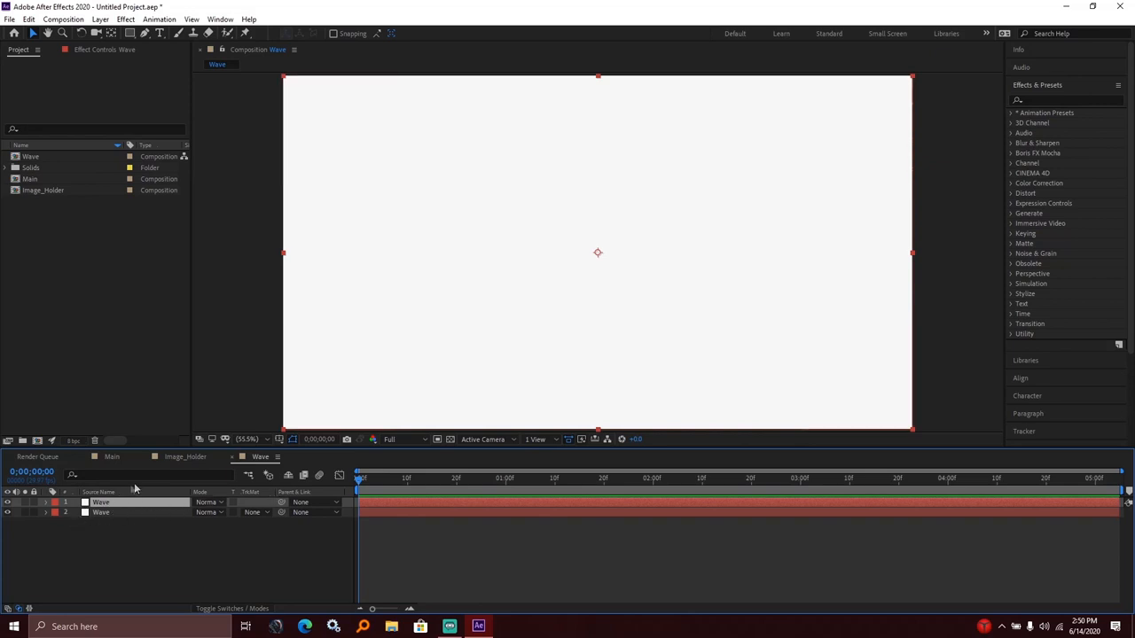
{"action": "left_click", "coordinate": [137, 536]}
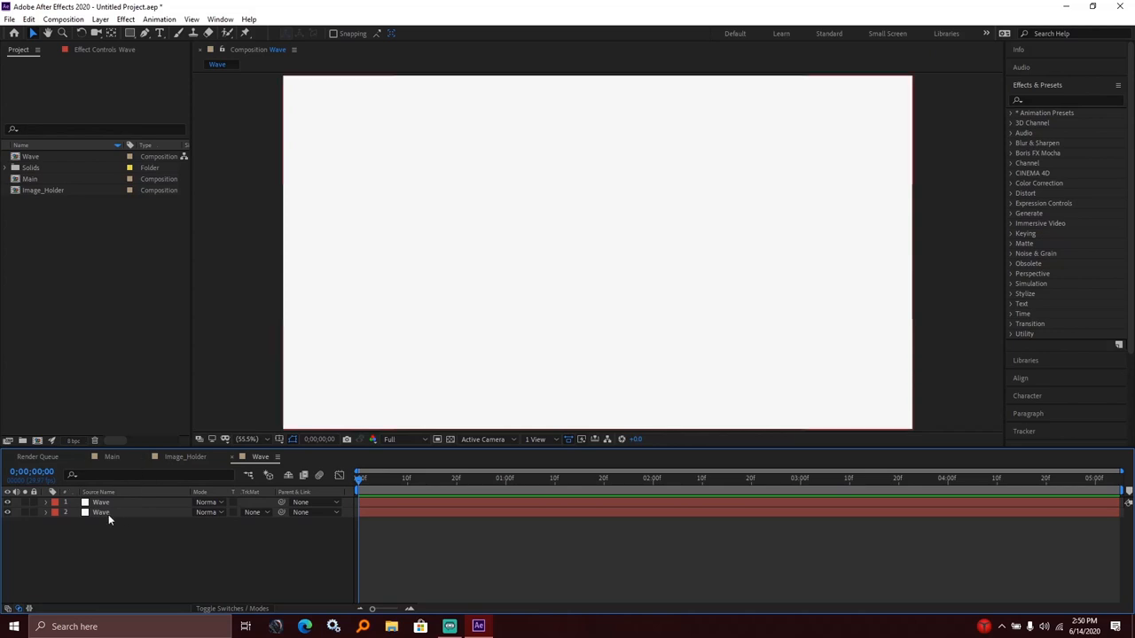
{"action": "left_click", "coordinate": [109, 514]}
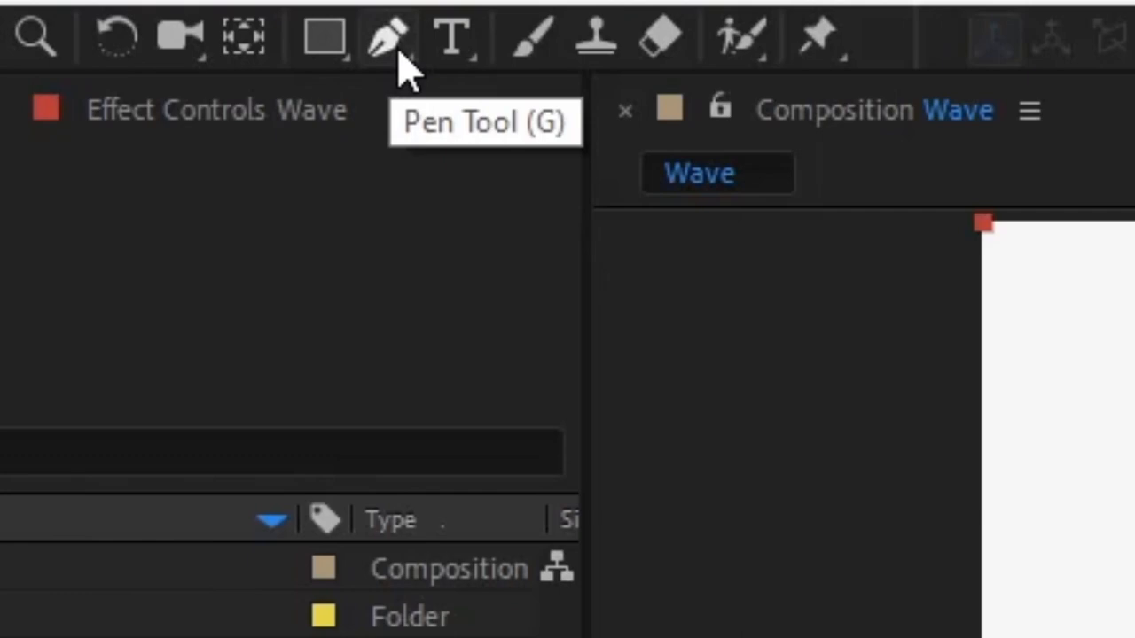
Step: Switch to the Pen tool and zoom the viewer out to 33.3% for room around the frame
{"action": "left_click", "coordinate": [399, 53]}
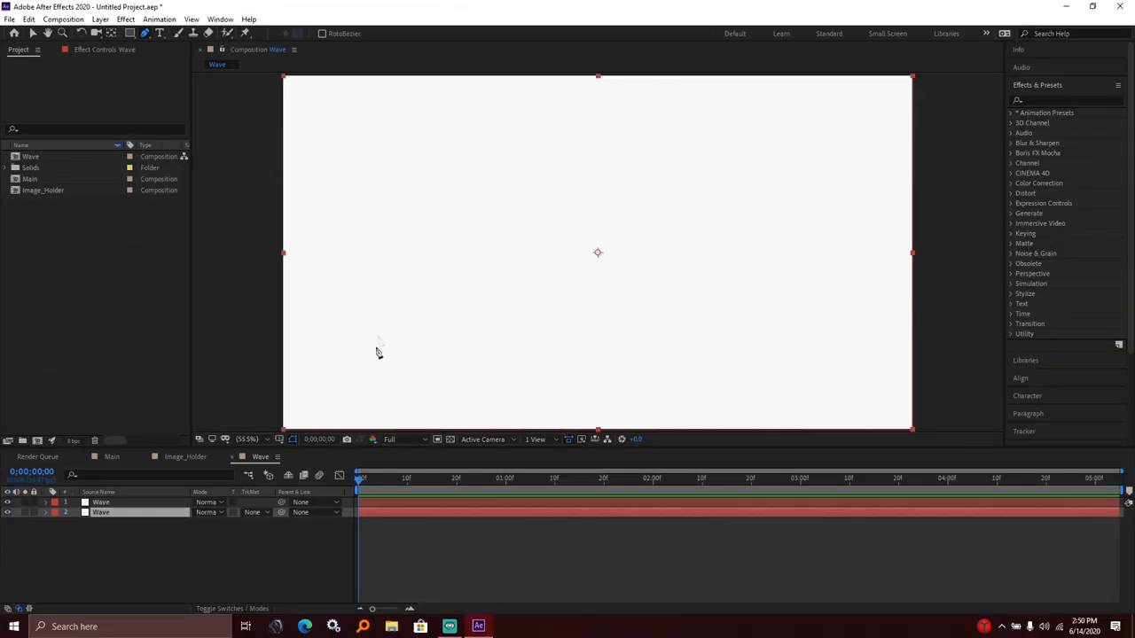
{"action": "left_click", "coordinate": [247, 440]}
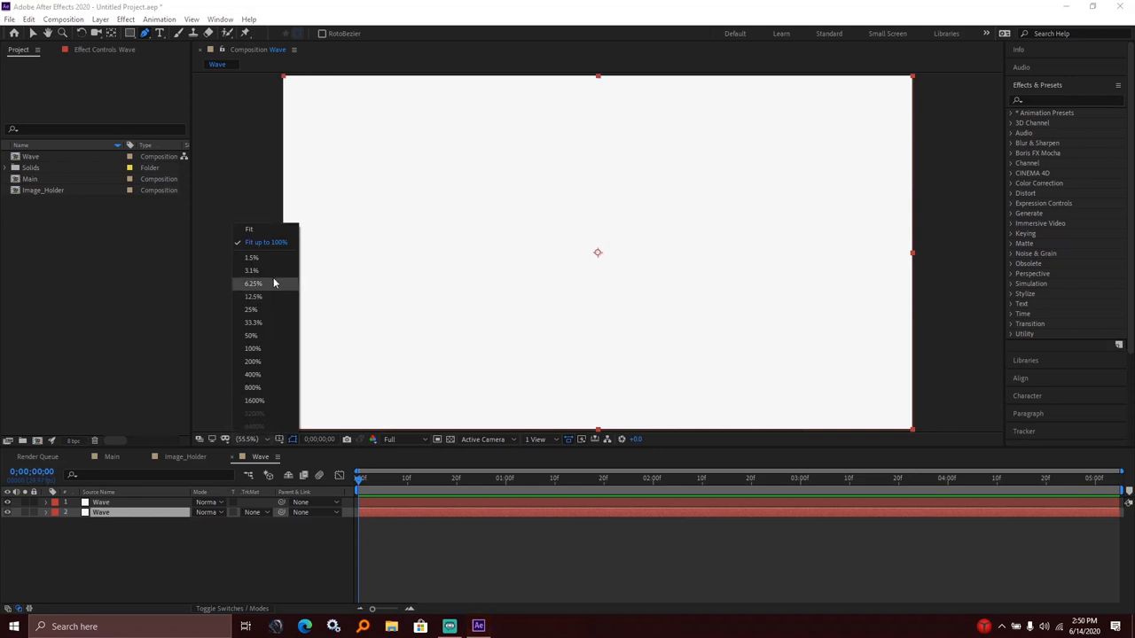
{"action": "left_click", "coordinate": [253, 322]}
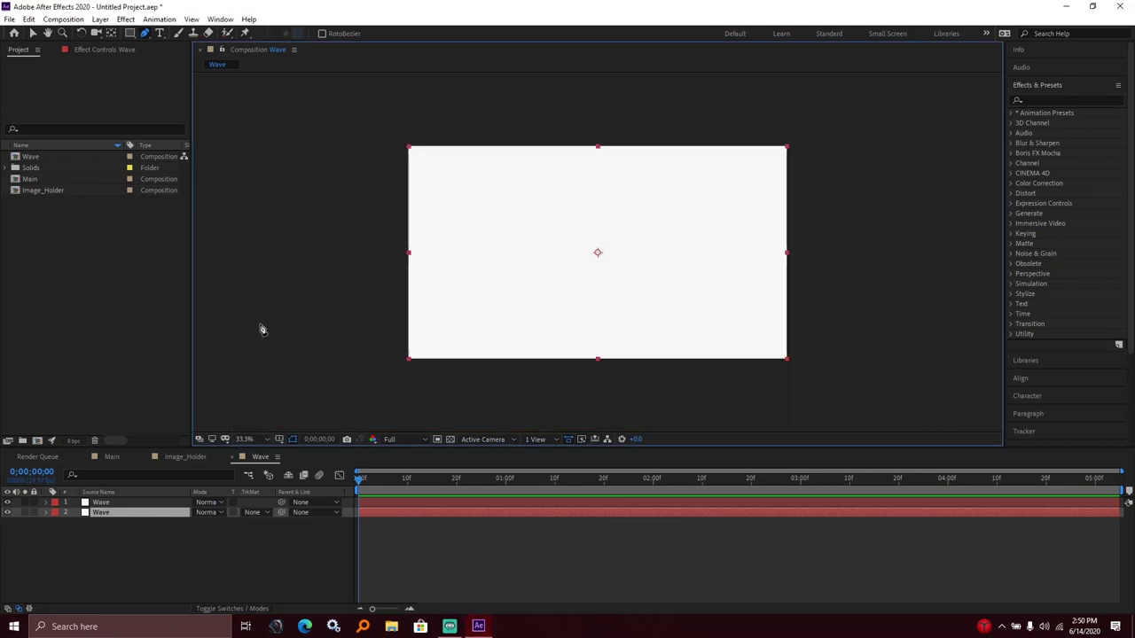
Step: Draw a closed mask on layer 2 covering the left side with a wavy right edge
{"action": "left_click", "coordinate": [390, 118]}
{"action": "left_click", "coordinate": [442, 114]}
{"action": "left_click", "coordinate": [516, 112]}
{"action": "left_click", "coordinate": [545, 123]}
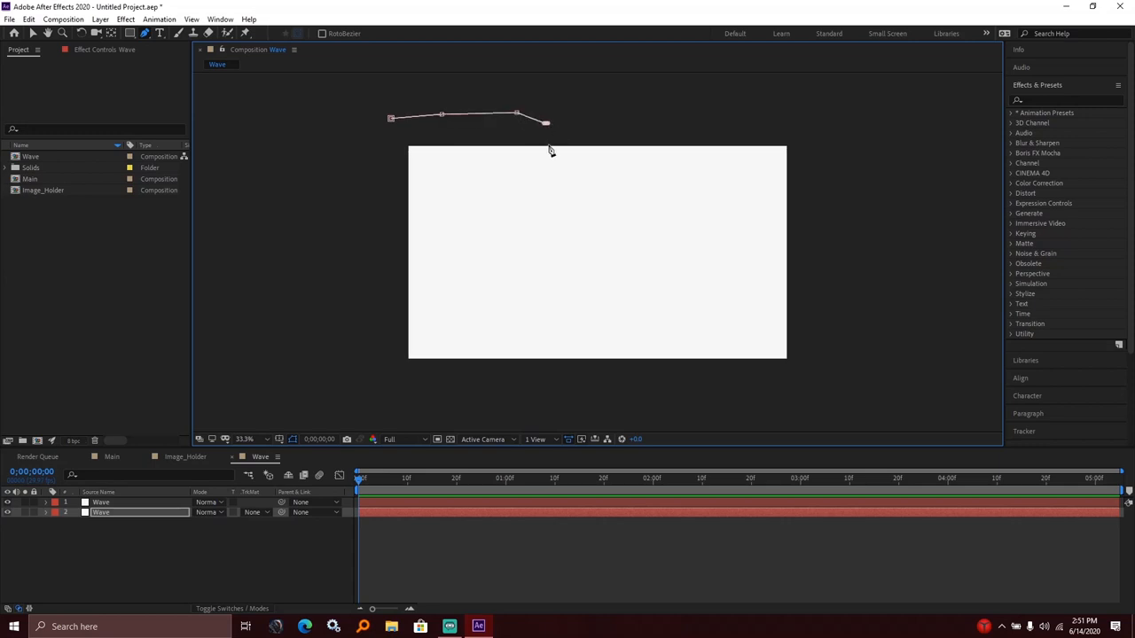
{"action": "left_click", "coordinate": [557, 136]}
{"action": "left_click", "coordinate": [562, 158]}
{"action": "left_click", "coordinate": [564, 181]}
{"action": "left_click", "coordinate": [585, 213]}
{"action": "left_click", "coordinate": [587, 238]}
{"action": "left_click", "coordinate": [572, 279]}
{"action": "left_click", "coordinate": [570, 311]}
{"action": "left_click", "coordinate": [585, 344]}
{"action": "left_click", "coordinate": [581, 366]}
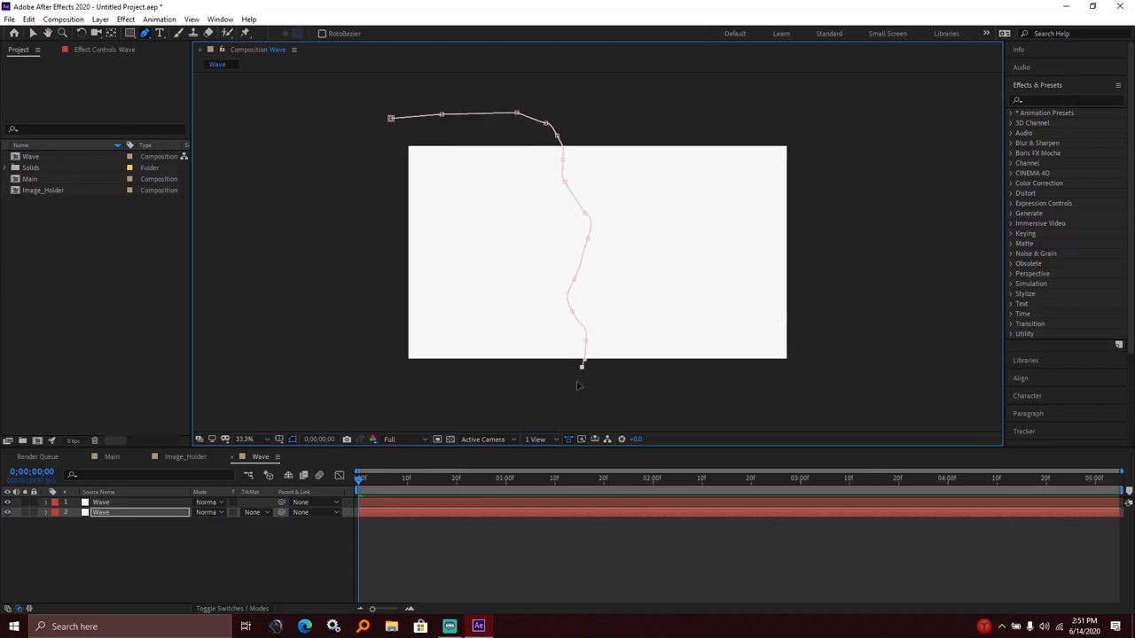
{"action": "left_click", "coordinate": [542, 397]}
{"action": "left_click_drag", "start_coordinate": [466, 407], "coordinate": [393, 393]}
{"action": "left_click", "coordinate": [367, 286]}
{"action": "left_click", "coordinate": [372, 215]}
{"action": "left_click", "coordinate": [390, 118]}
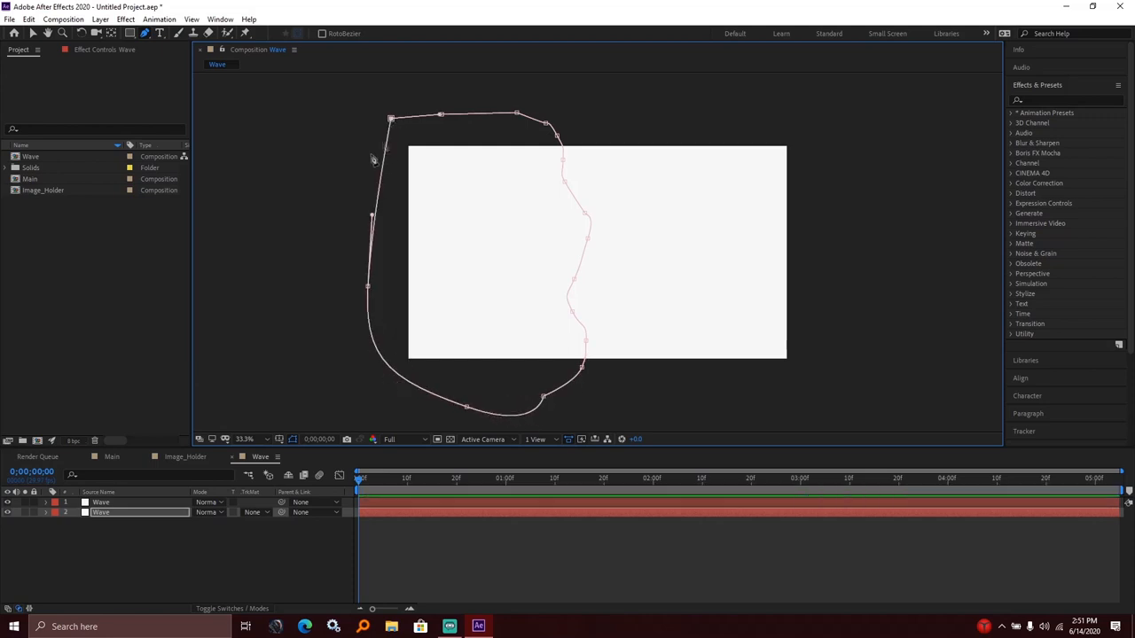
Step: Hide the top Wave layer so the mask shows, and return to the Selection tool
{"action": "left_click", "coordinate": [112, 512]}
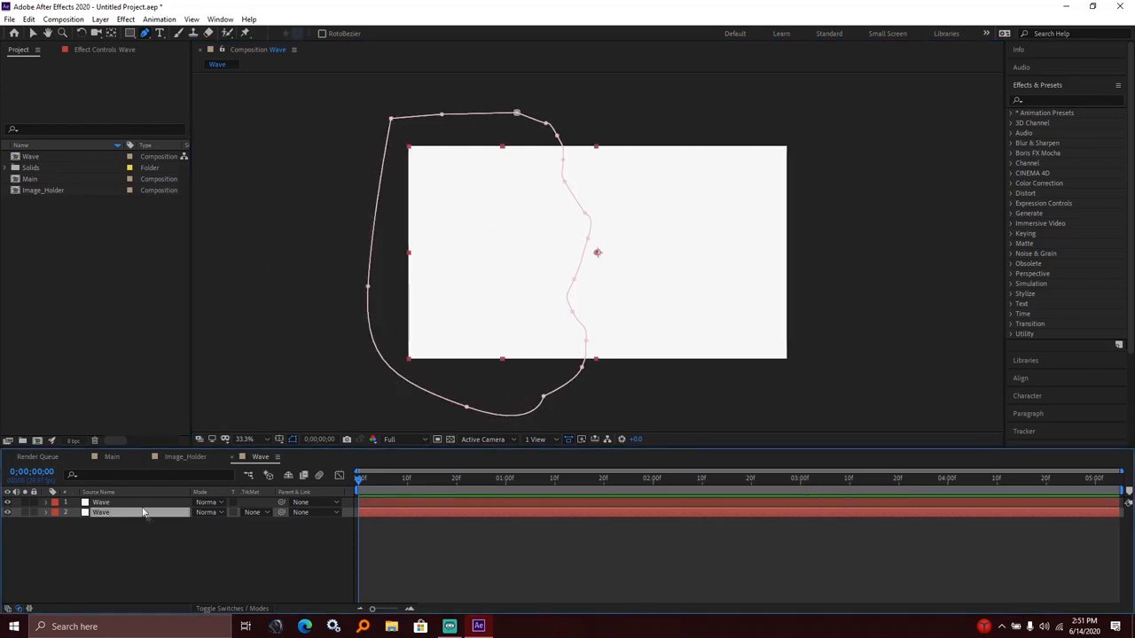
{"action": "left_click", "coordinate": [8, 503]}
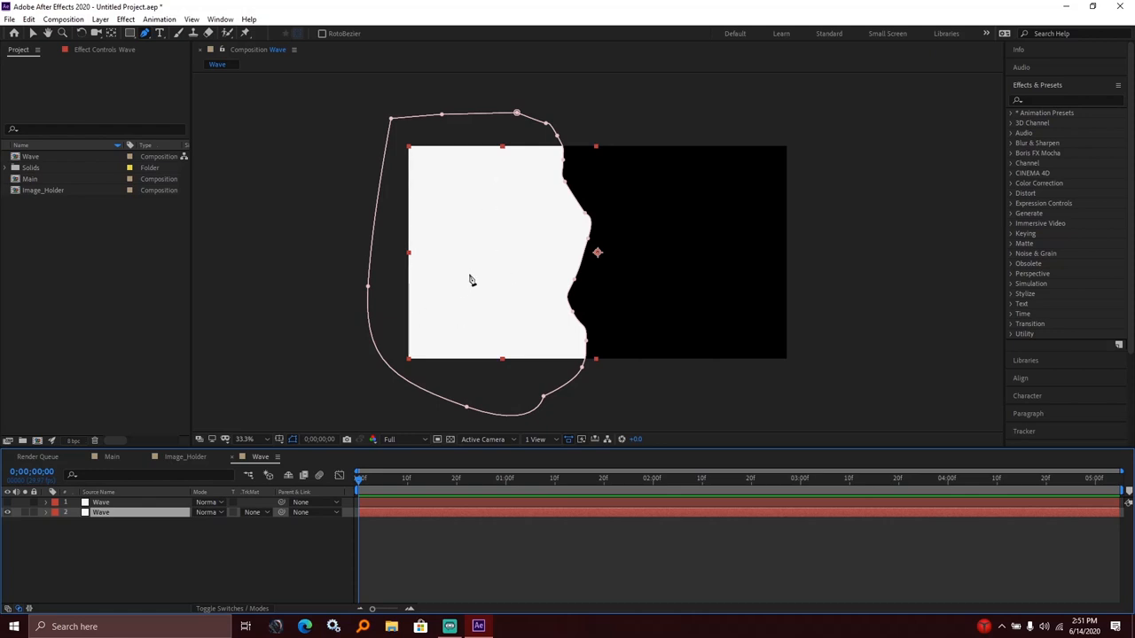
{"action": "key", "text": "v"}
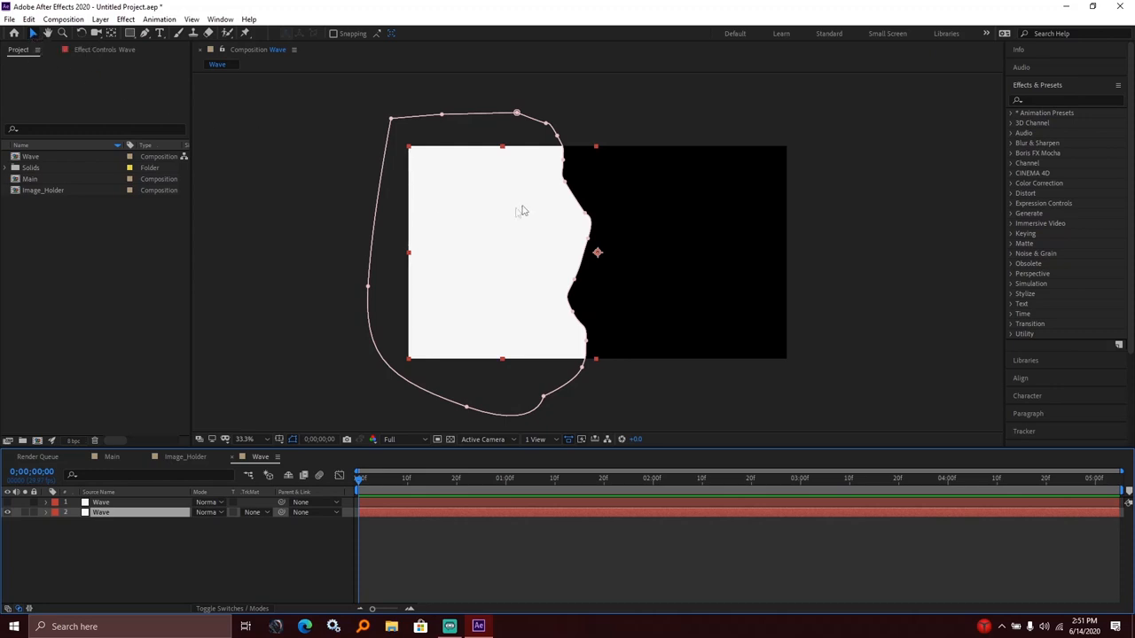
{"action": "left_click", "coordinate": [277, 548]}
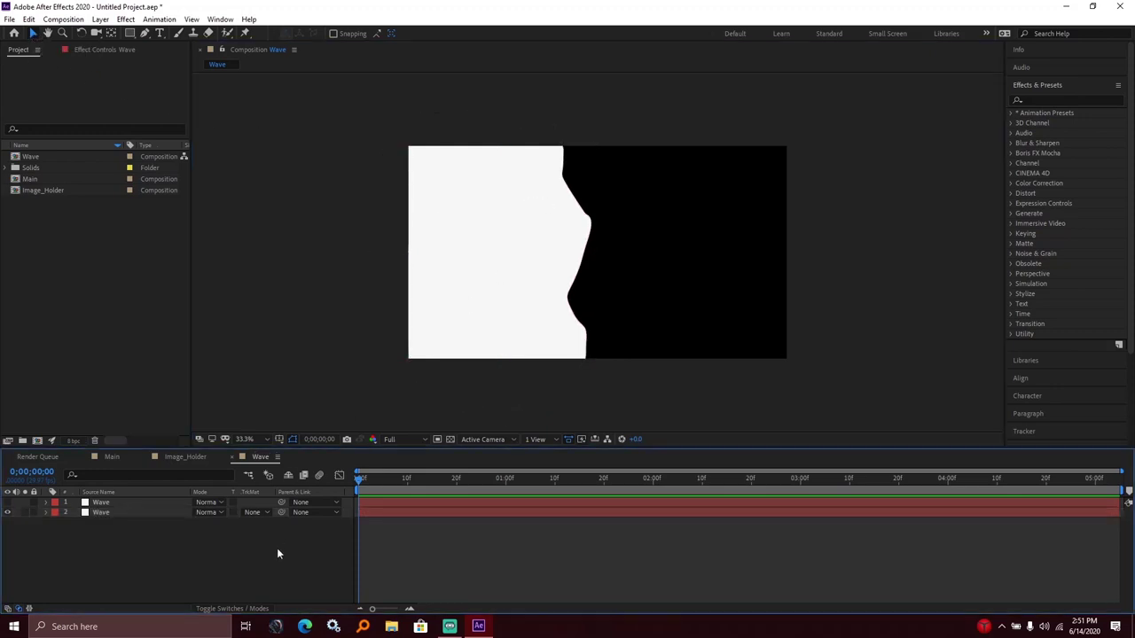
{"action": "left_click", "coordinate": [563, 183]}
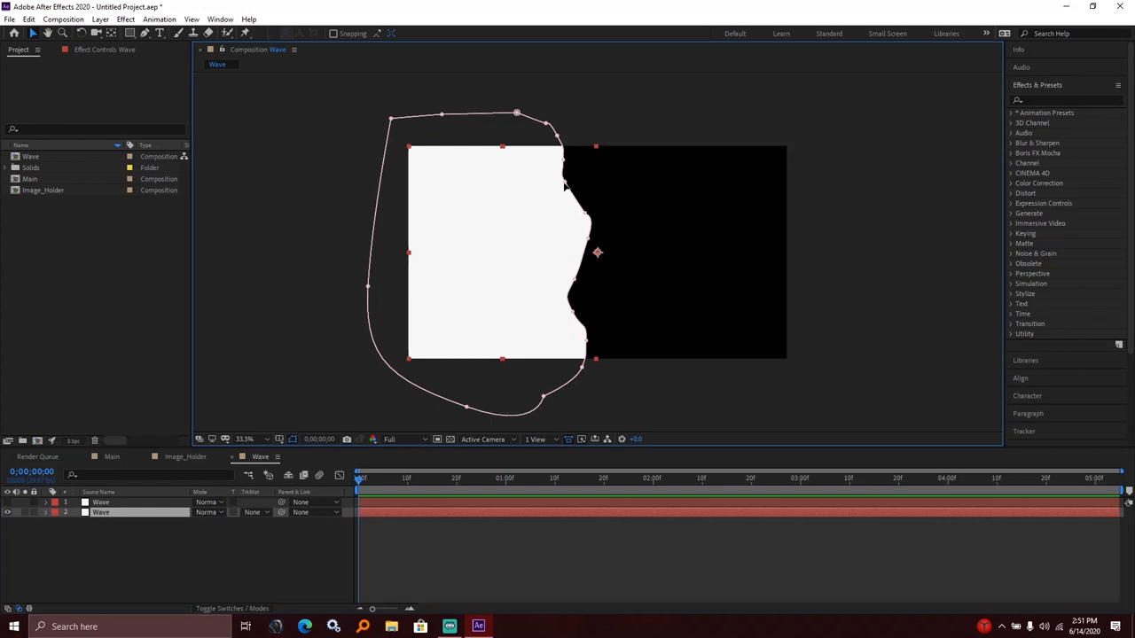
{"action": "left_click", "coordinate": [247, 439]}
Step: Drag mask vertices and Bezier handles to smooth the wave edge's top, middle and lower bends
{"action": "left_click", "coordinate": [261, 242]}
{"action": "left_click", "coordinate": [542, 100]}
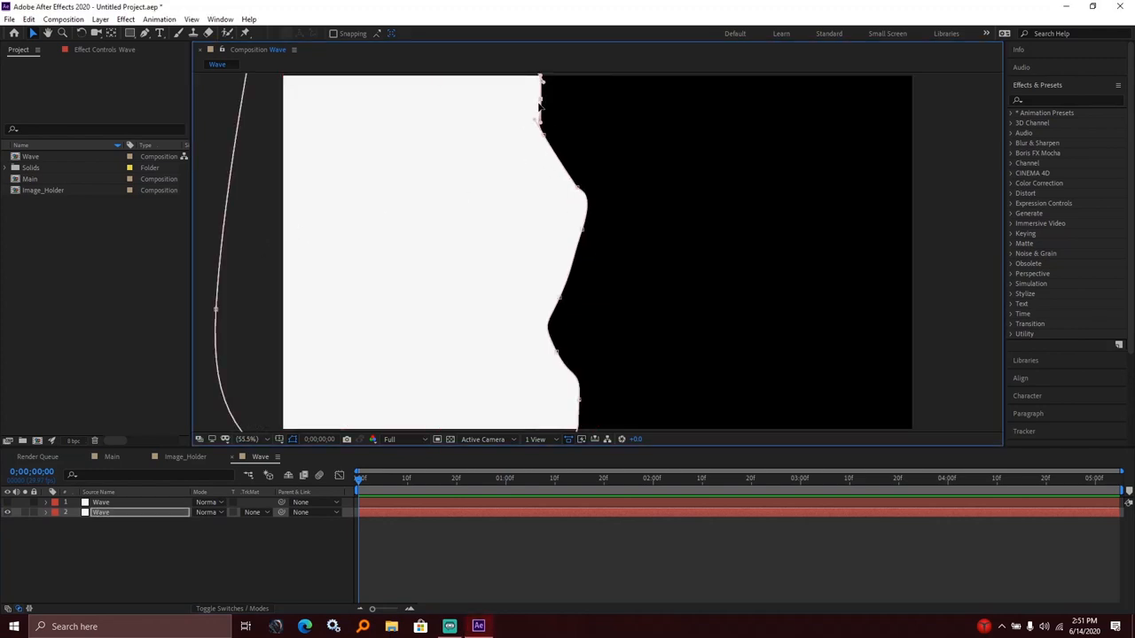
{"action": "left_click_drag", "start_coordinate": [542, 105], "coordinate": [546, 153]}
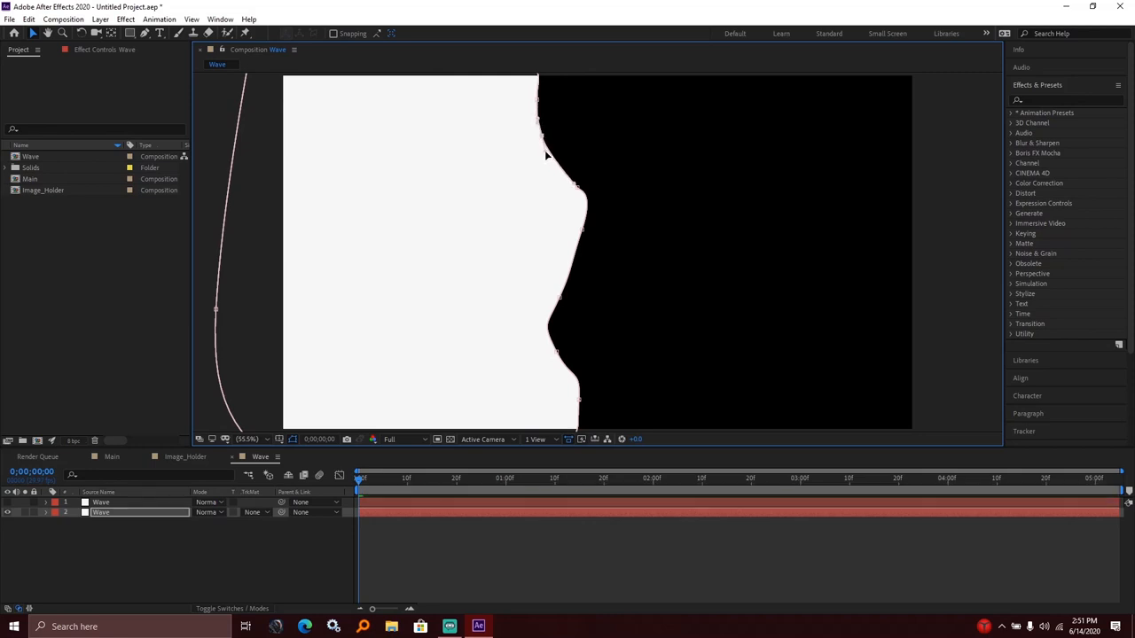
{"action": "left_click_drag", "start_coordinate": [583, 229], "coordinate": [576, 278]}
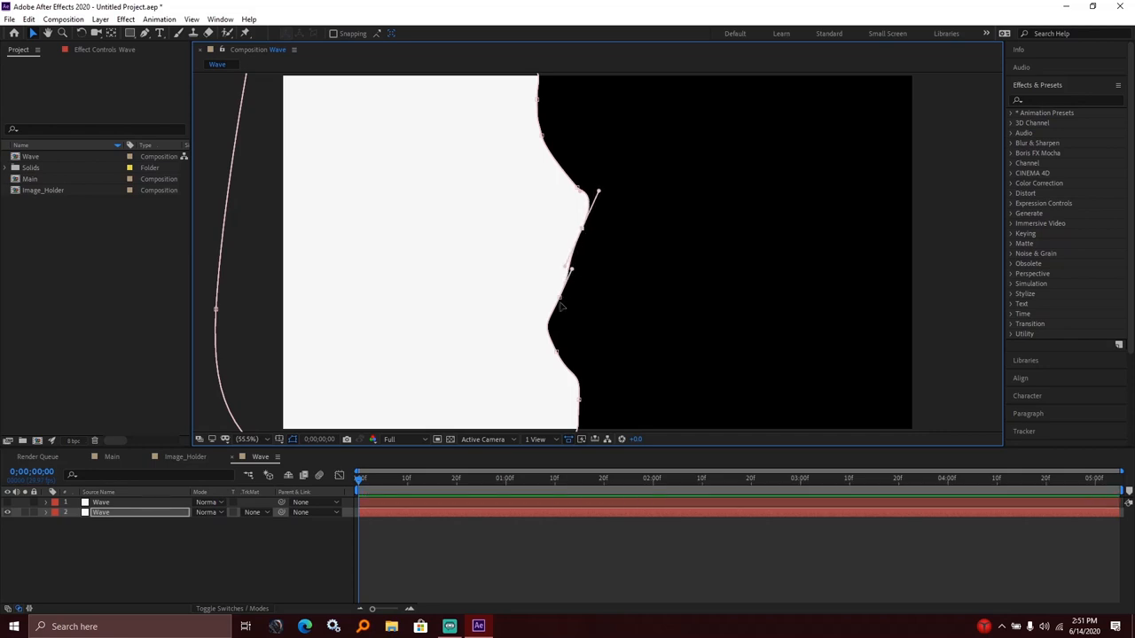
{"action": "left_click_drag", "start_coordinate": [571, 270], "coordinate": [550, 328]}
{"action": "left_click", "coordinate": [242, 559]}
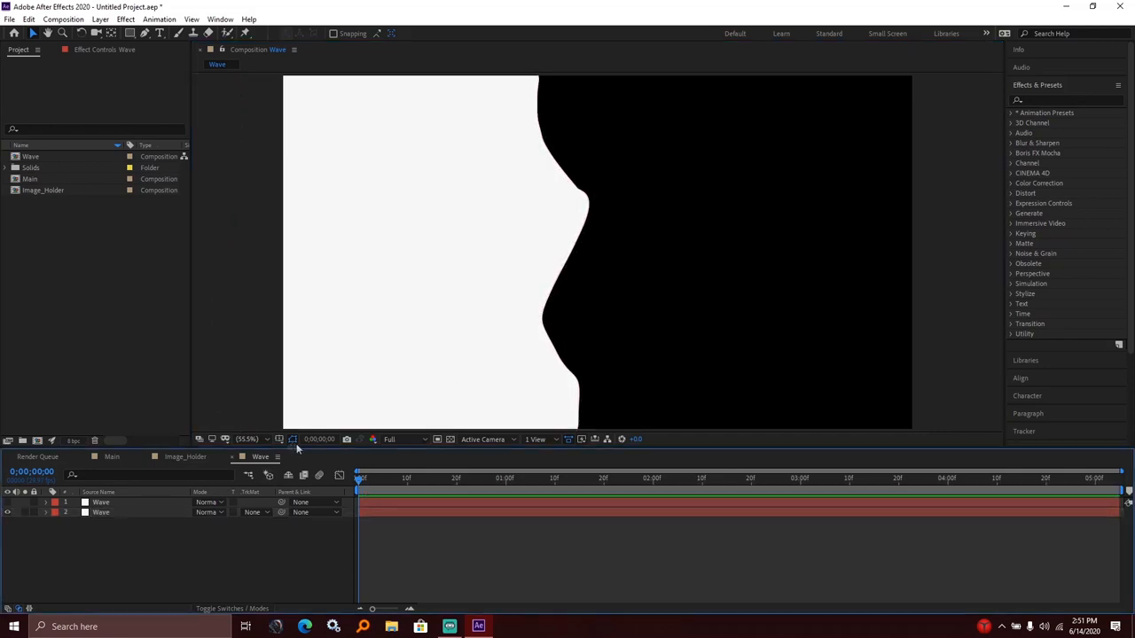
{"action": "left_click", "coordinate": [527, 193]}
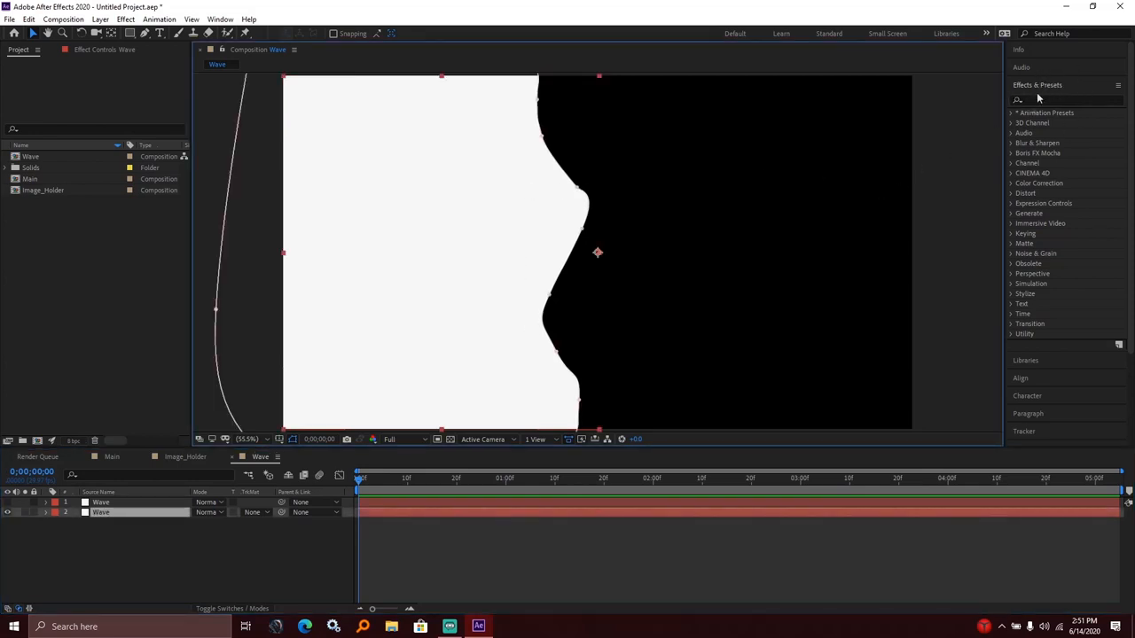
{"action": "left_click", "coordinate": [220, 18]}
{"action": "mouse_move", "coordinate": [241, 33]}
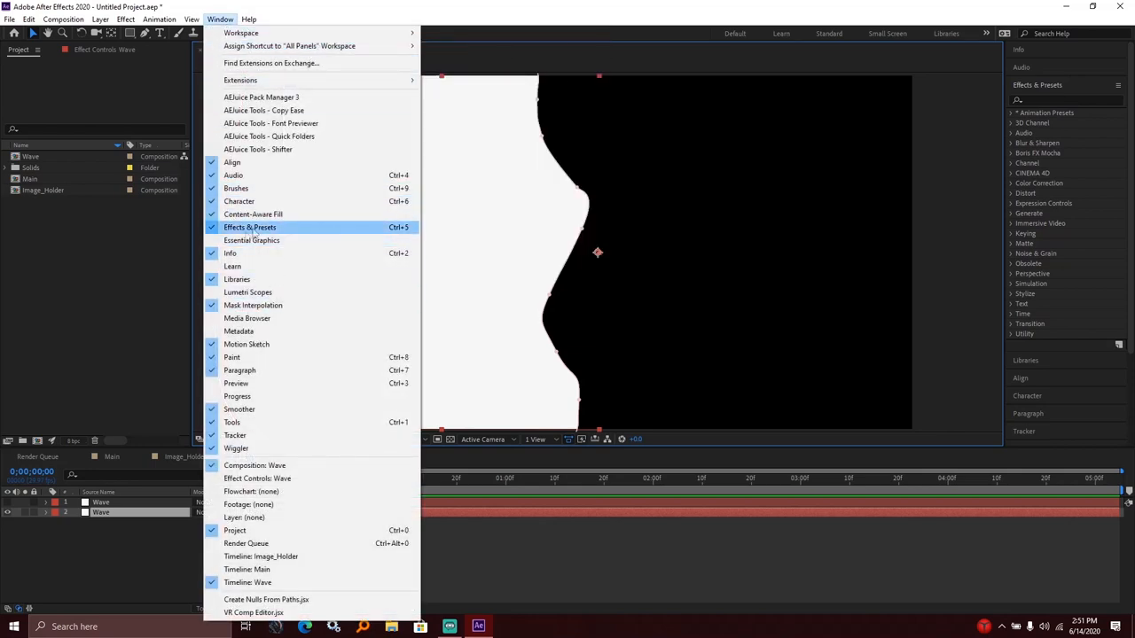
Step: Search 'dis' in Effects & Presets and drag Turbulent Displace onto the masked Wave layer
{"action": "left_click", "coordinate": [289, 227]}
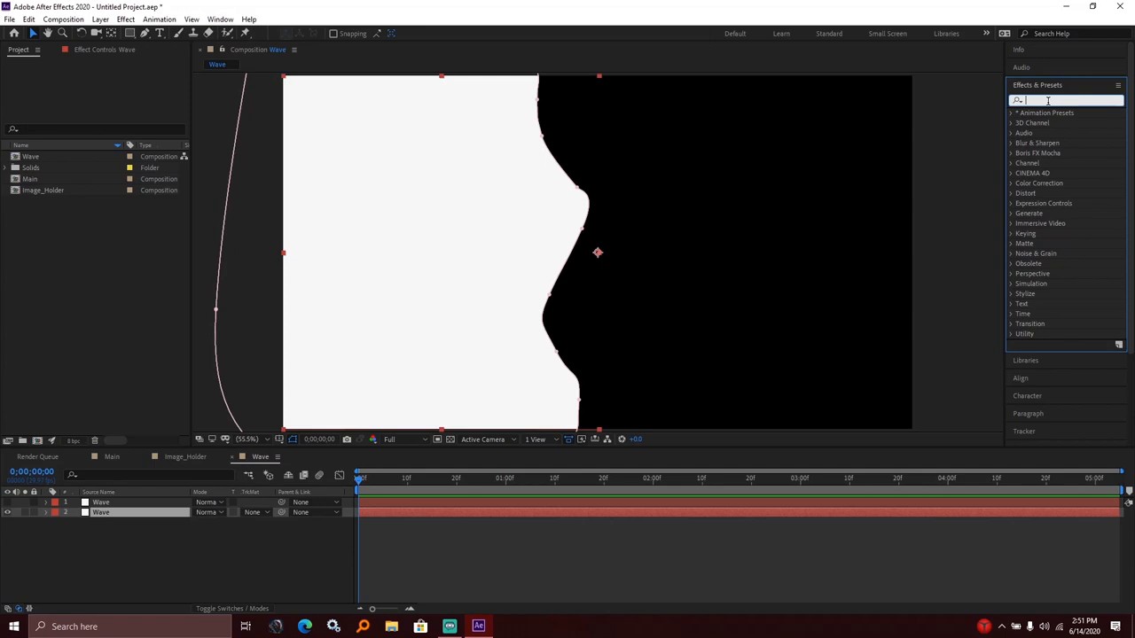
{"action": "type", "text": "di"}
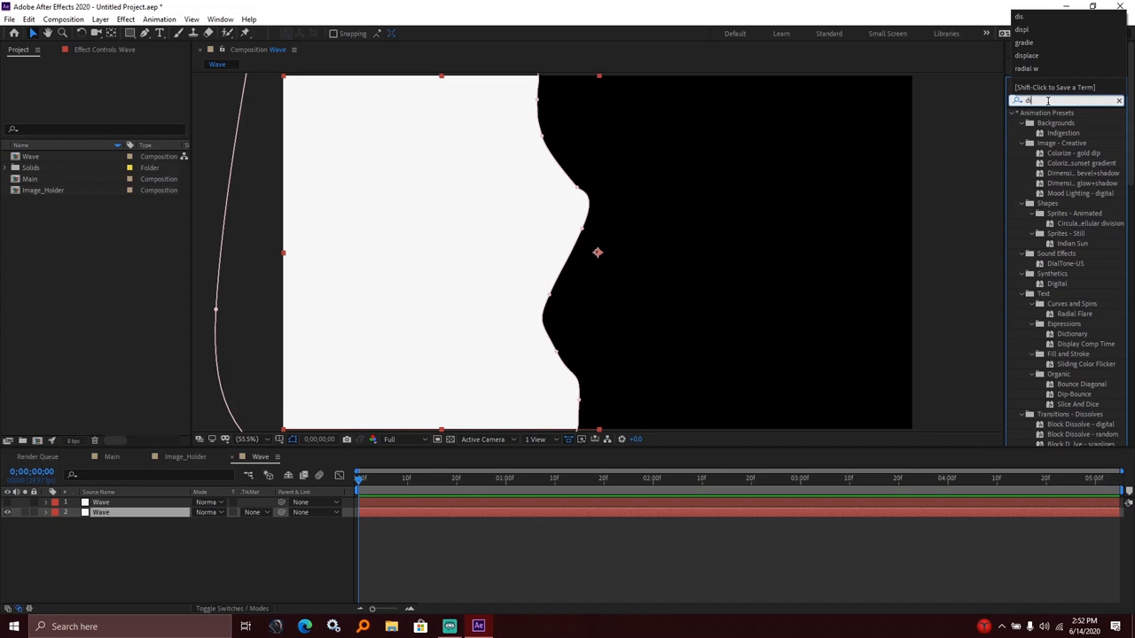
{"action": "type", "text": "s"}
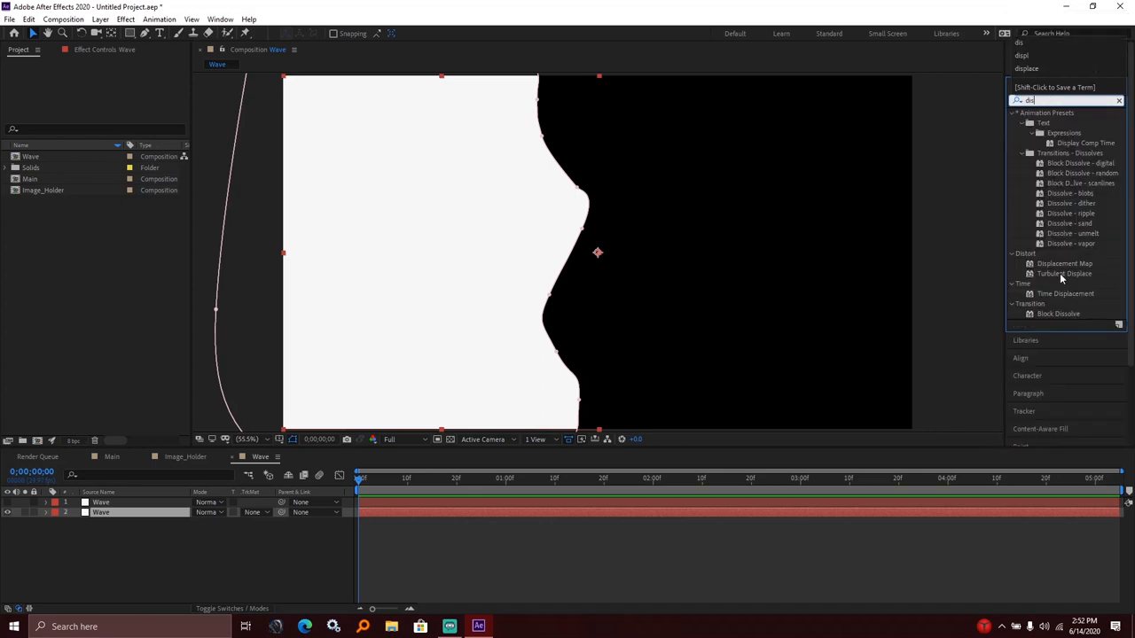
{"action": "left_click_drag", "start_coordinate": [1061, 275], "coordinate": [465, 285]}
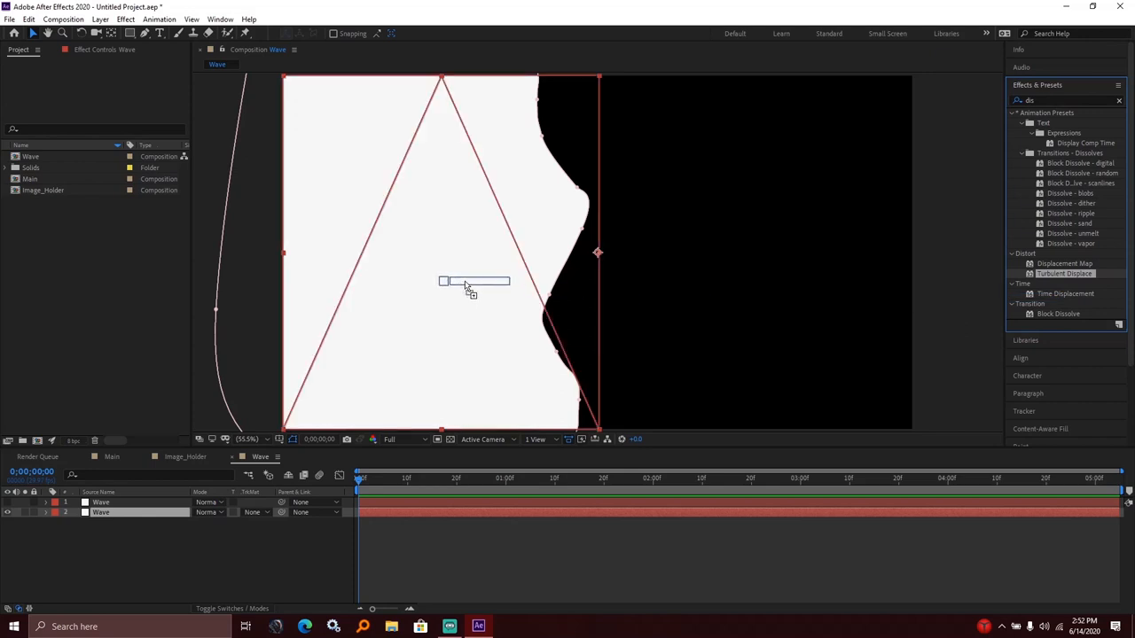
{"action": "left_click_drag", "start_coordinate": [466, 286], "coordinate": [466, 286]}
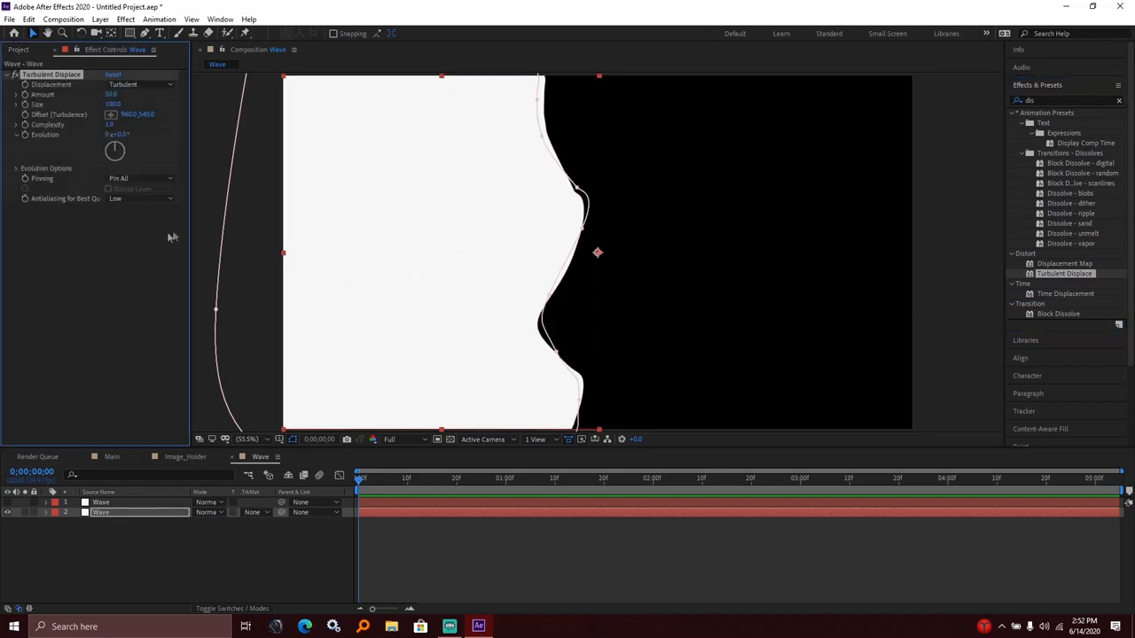
Step: Drive Turbulent Displace's Evolution with the expression time*100 and collapse the layer
{"action": "left_click", "coordinate": [25, 135], "text": "alt"}
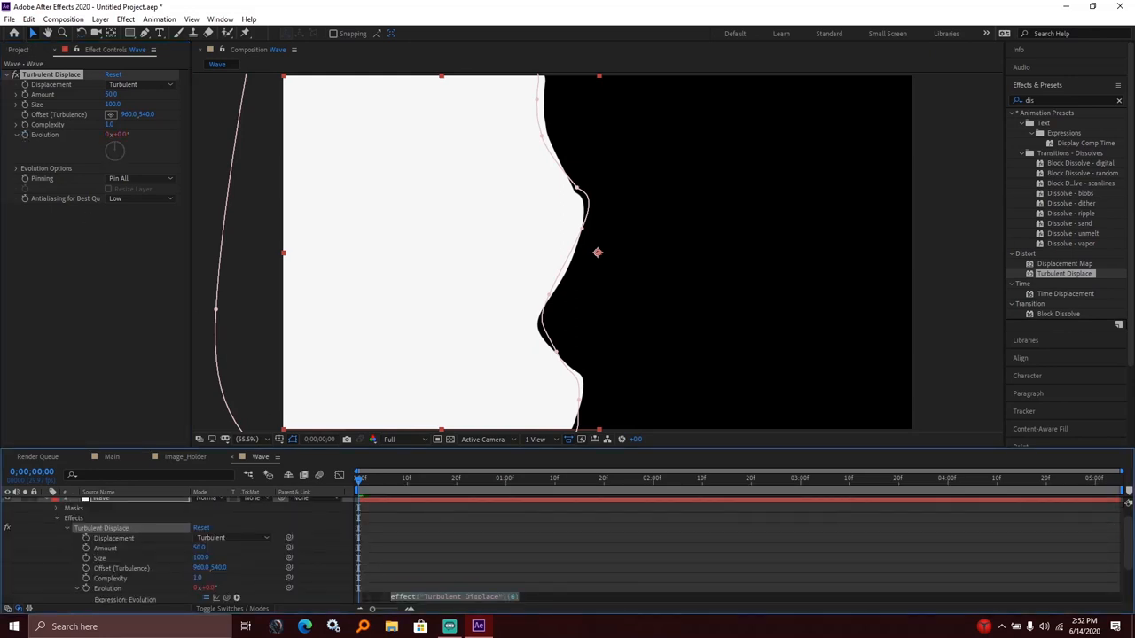
{"action": "scroll", "coordinate": [635, 559], "scroll_direction": "down", "scroll_amount": 2}
{"action": "scroll", "coordinate": [634, 559], "scroll_direction": "down", "scroll_amount": 3}
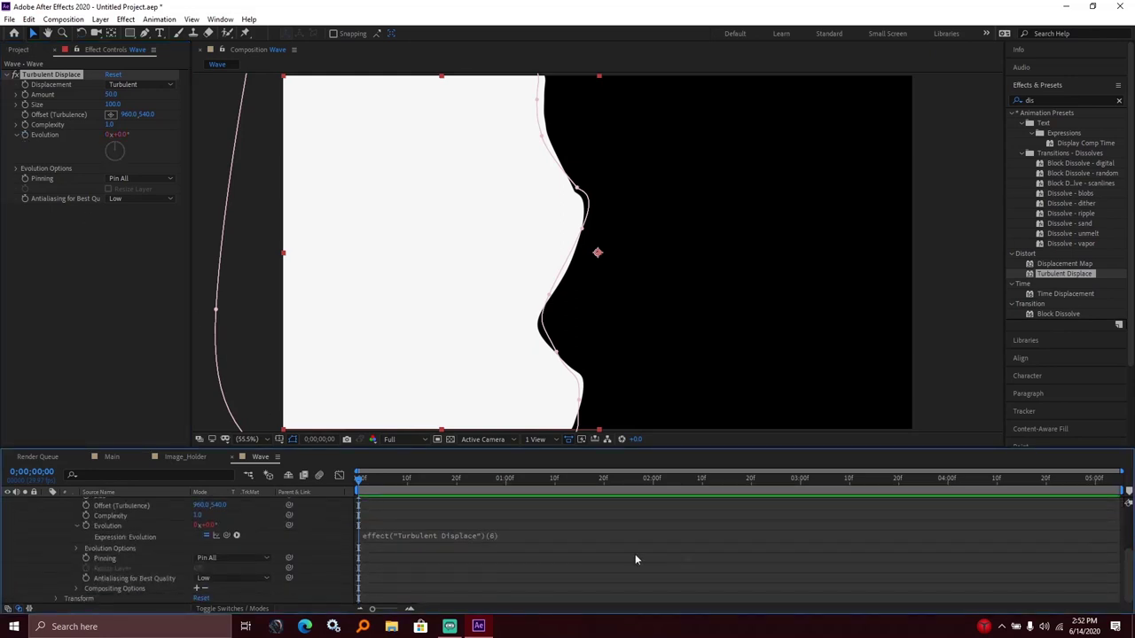
{"action": "left_click", "coordinate": [498, 533]}
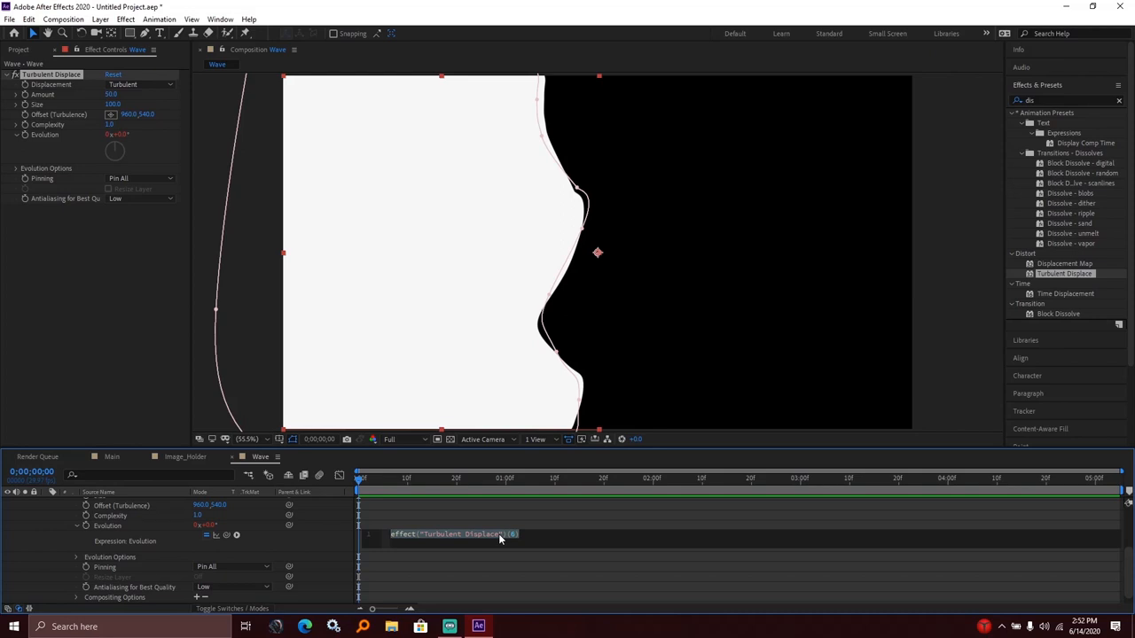
{"action": "key", "text": "BackSpace"}
{"action": "type", "text": "t"}
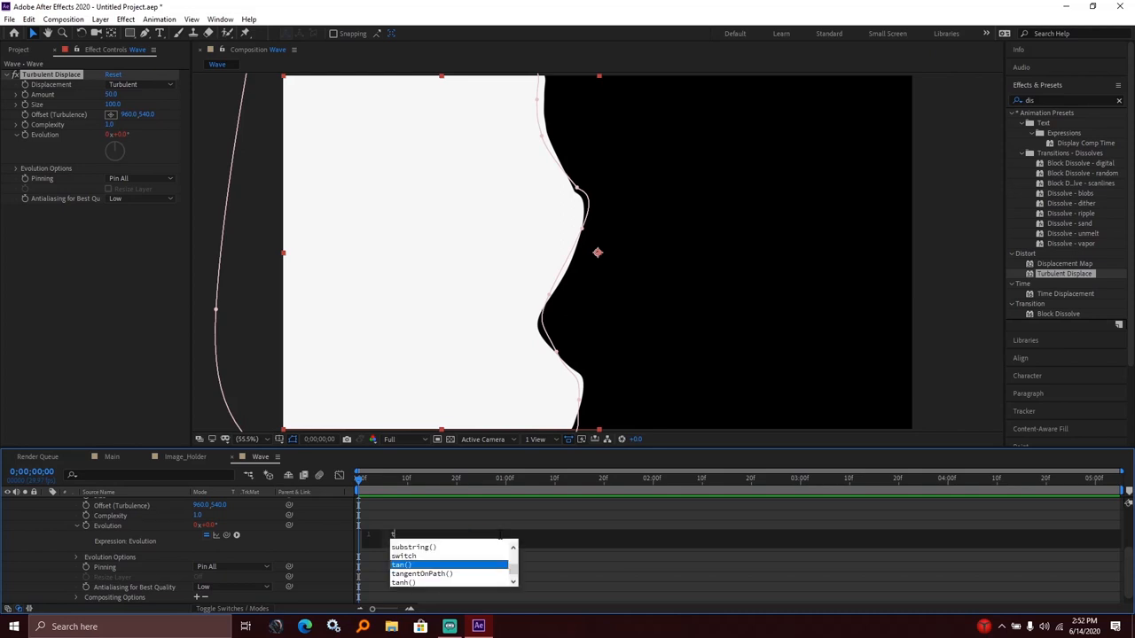
{"action": "type", "text": "ime*100"}
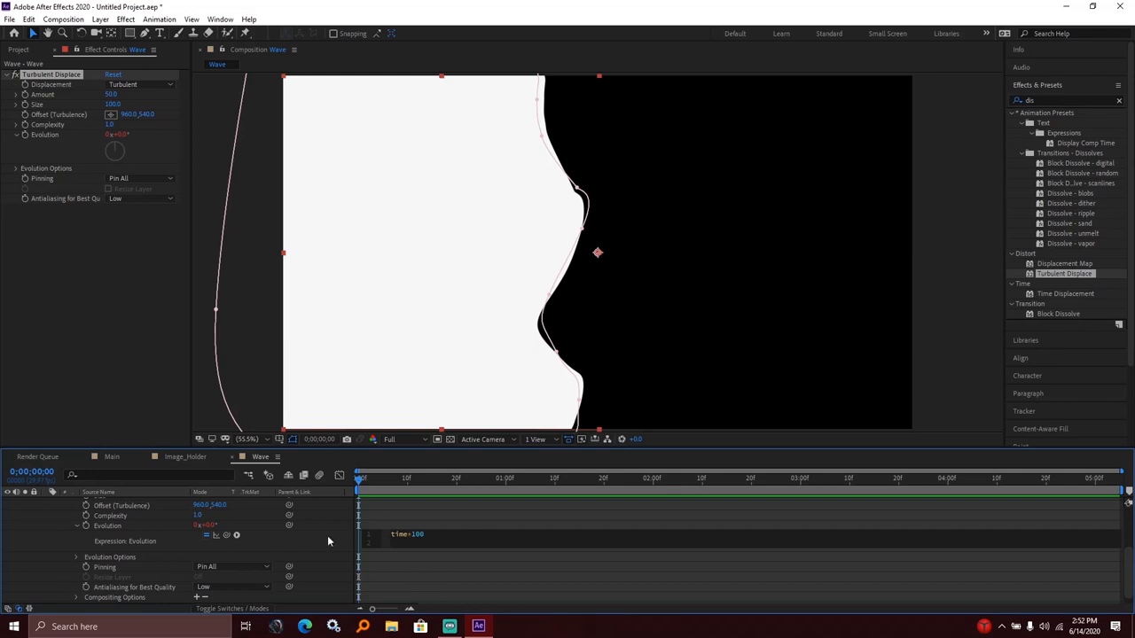
{"action": "left_click", "coordinate": [327, 541]}
{"action": "left_click", "coordinate": [45, 522]}
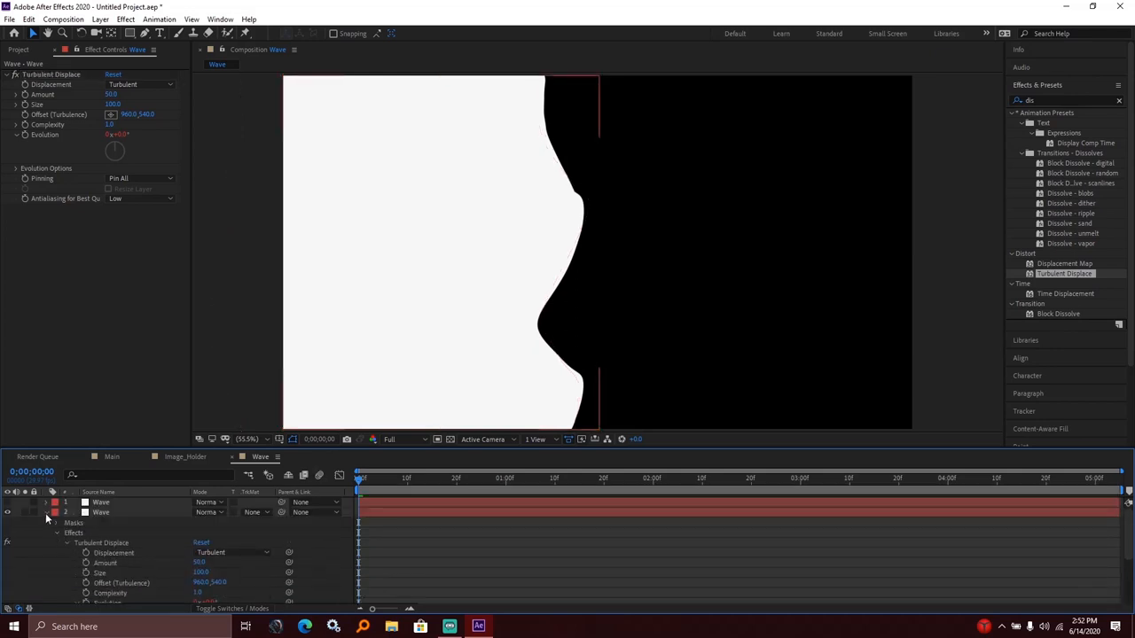
{"action": "left_click", "coordinate": [46, 514]}
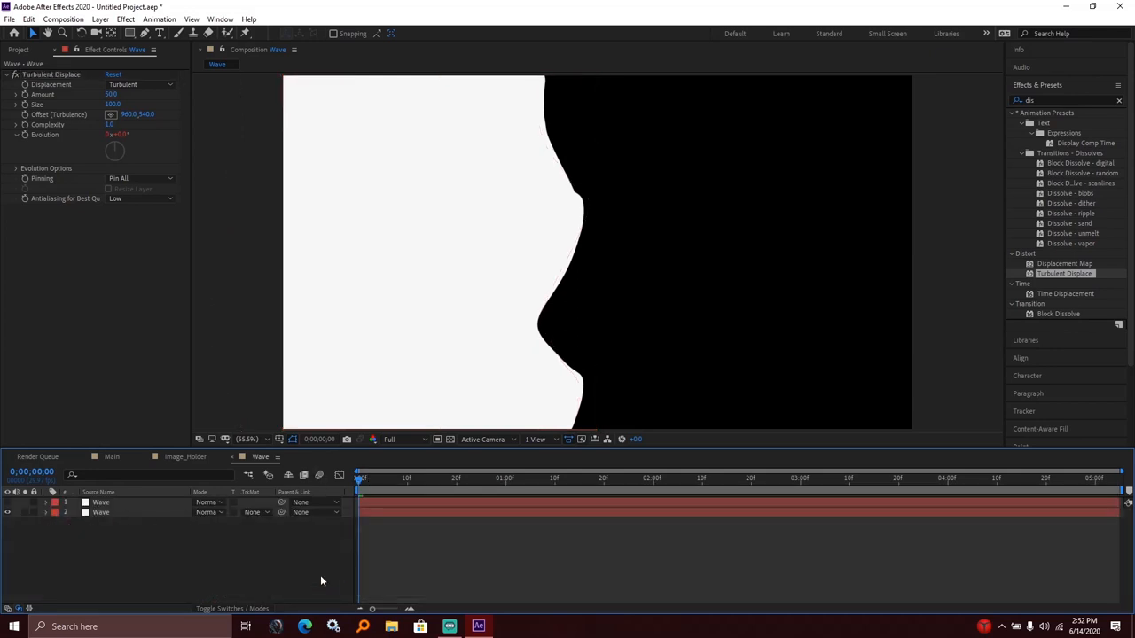
Step: Preview the self-animating turbulent wave edge from the start
{"action": "key", "text": "space"}
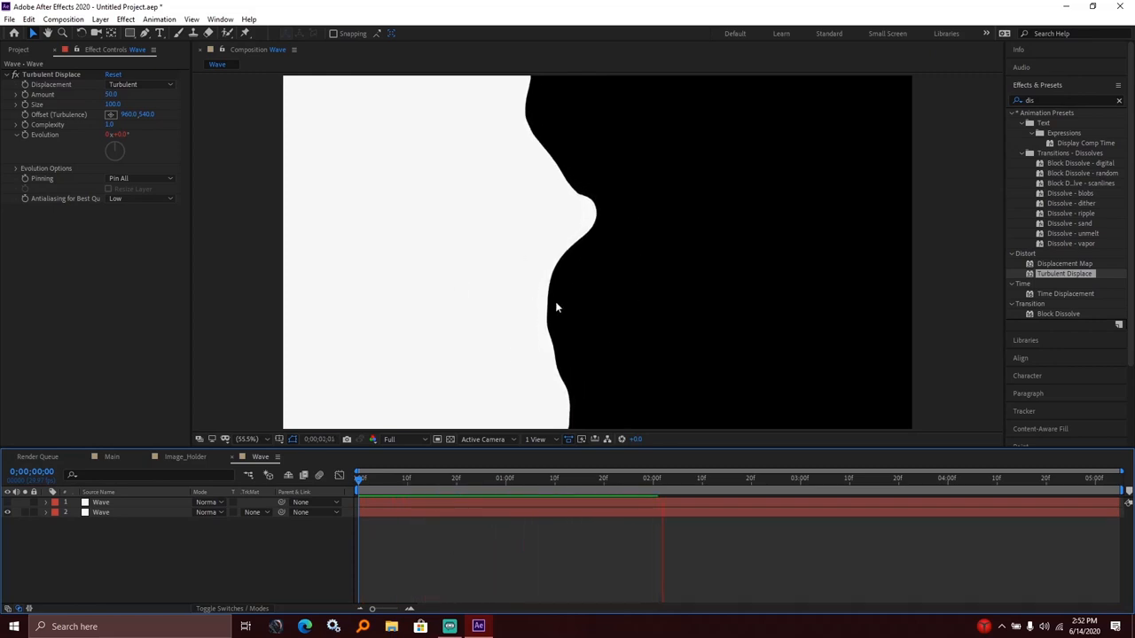
{"action": "left_click", "coordinate": [361, 484]}
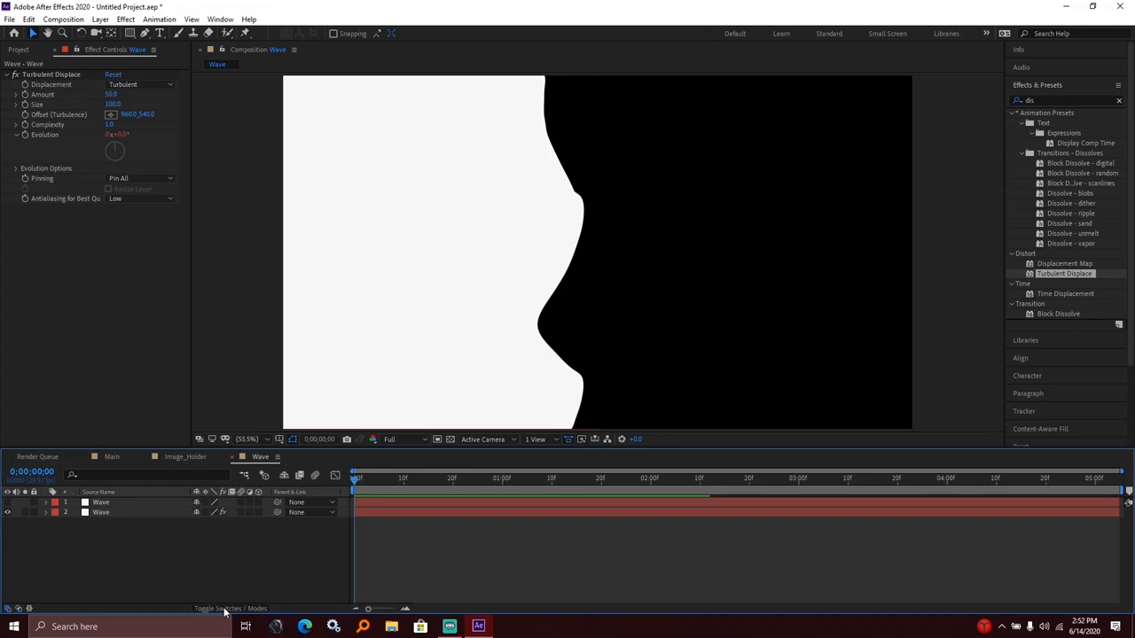
Step: Set the lower Wave layer's track matte to Alpha Matte "Wave"
{"action": "left_click", "coordinate": [95, 512]}
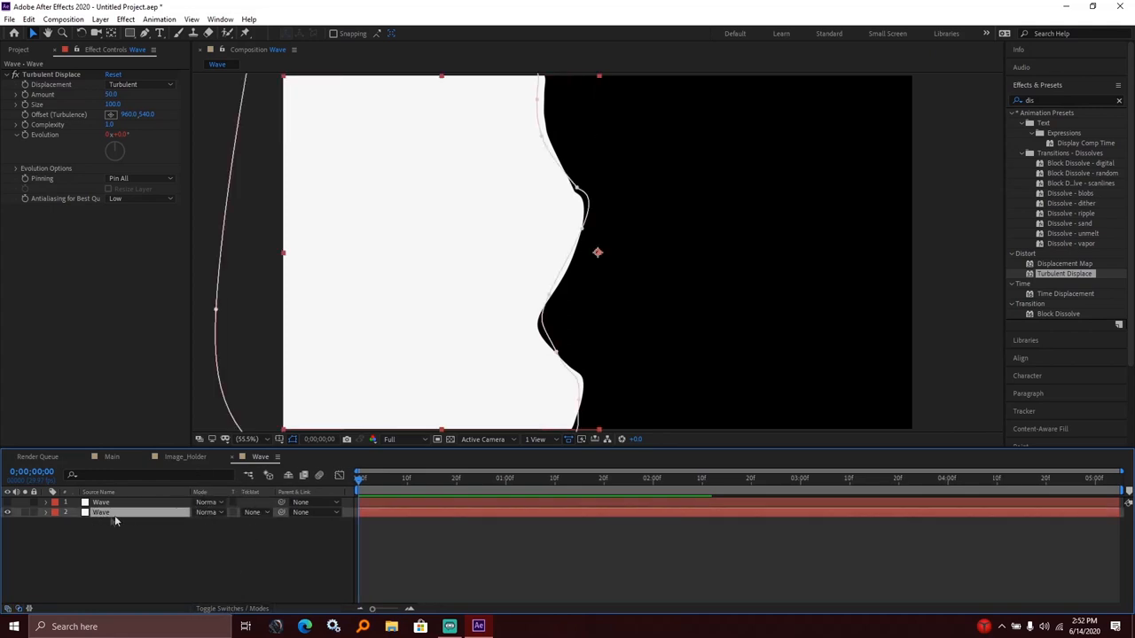
{"action": "left_click", "coordinate": [255, 512]}
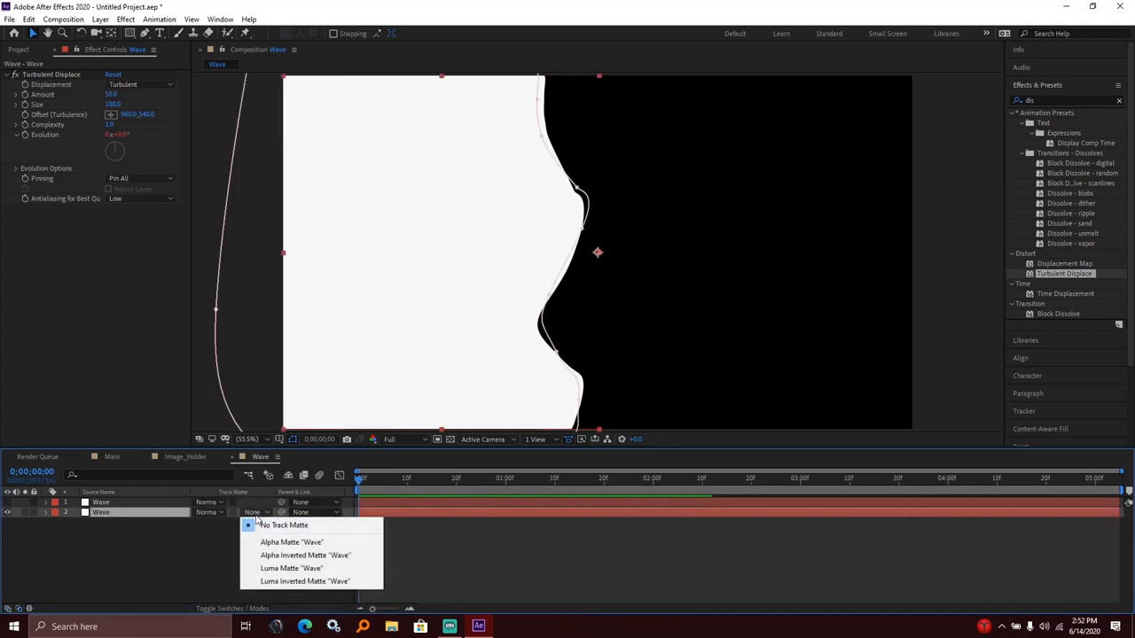
{"action": "left_click", "coordinate": [270, 544]}
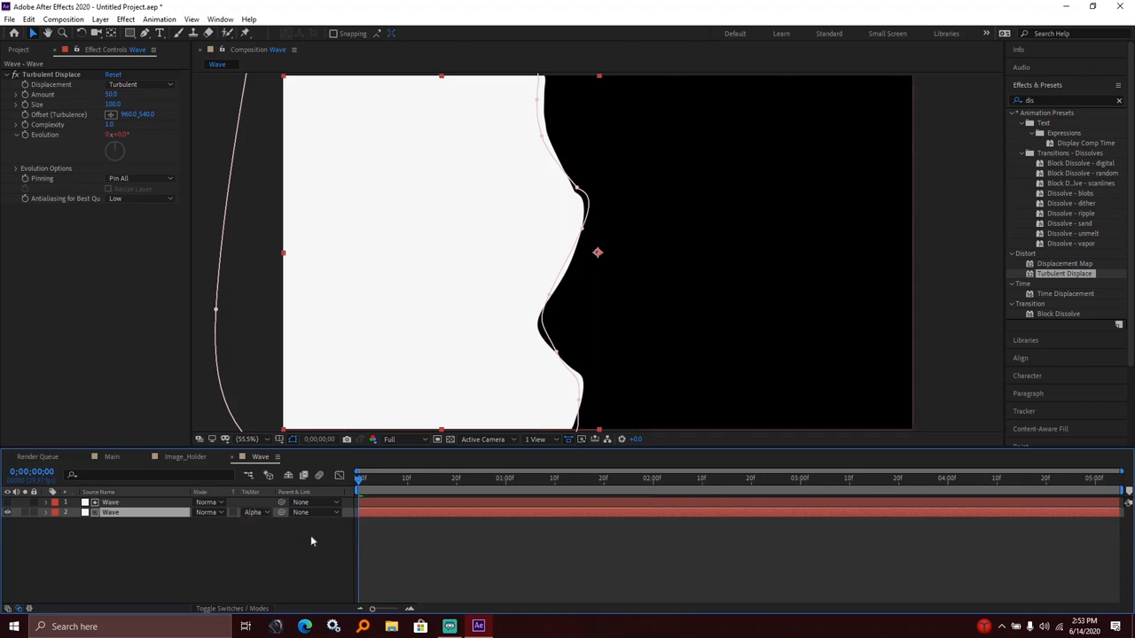
Step: Add the Wave composition as a layer in Main, then switch to the empty Image_Holder composition
{"action": "left_click", "coordinate": [111, 457]}
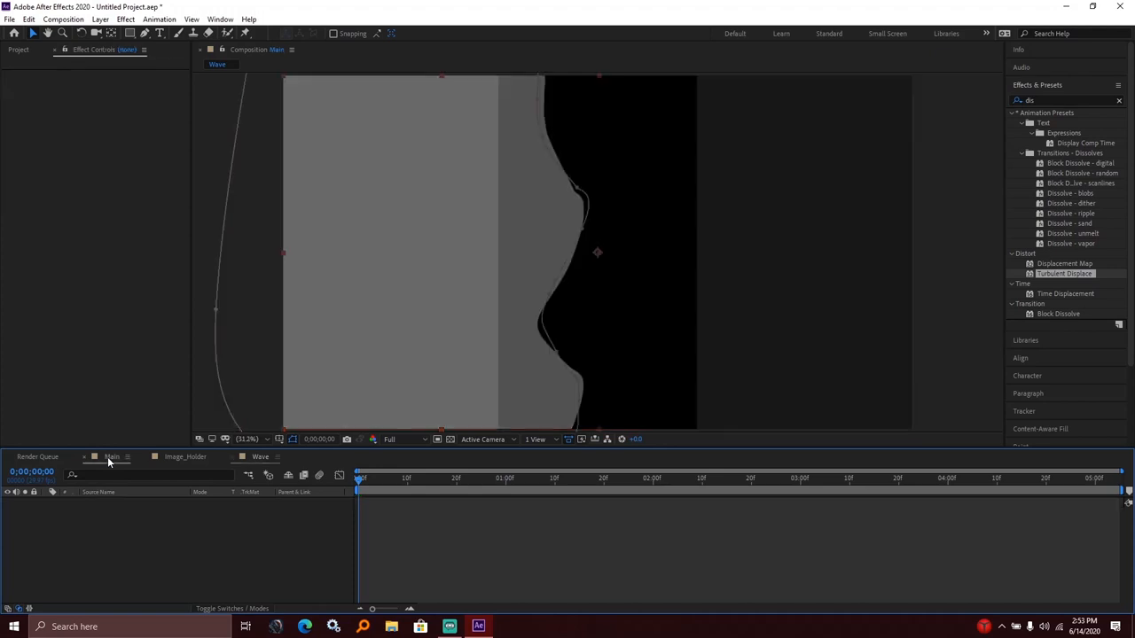
{"action": "left_click", "coordinate": [16, 50]}
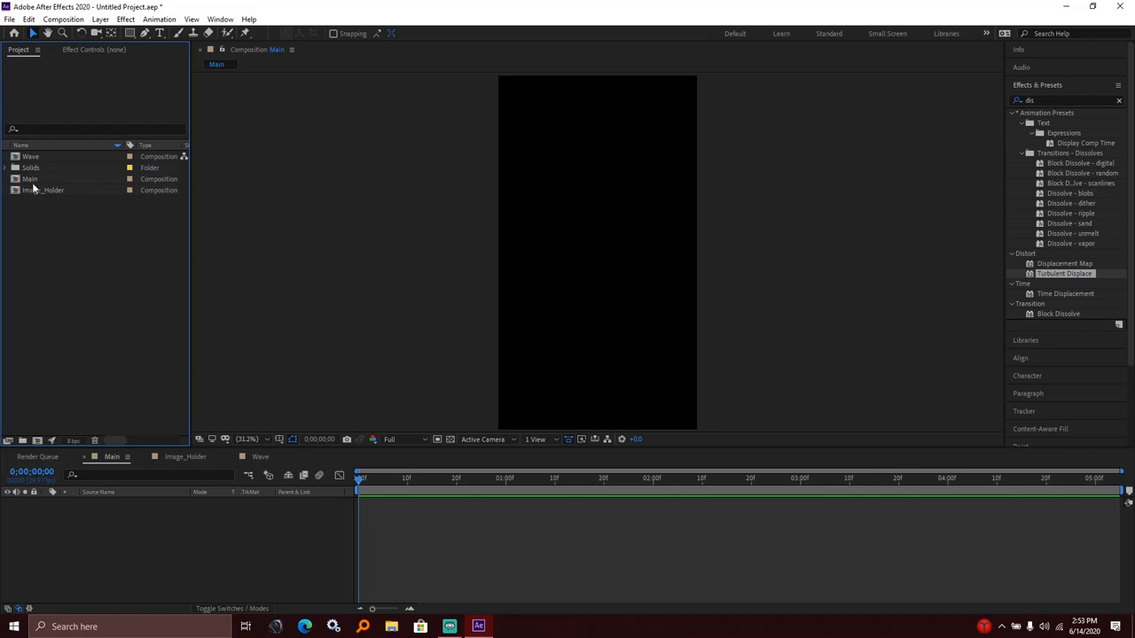
{"action": "left_click_drag", "start_coordinate": [29, 158], "coordinate": [76, 529]}
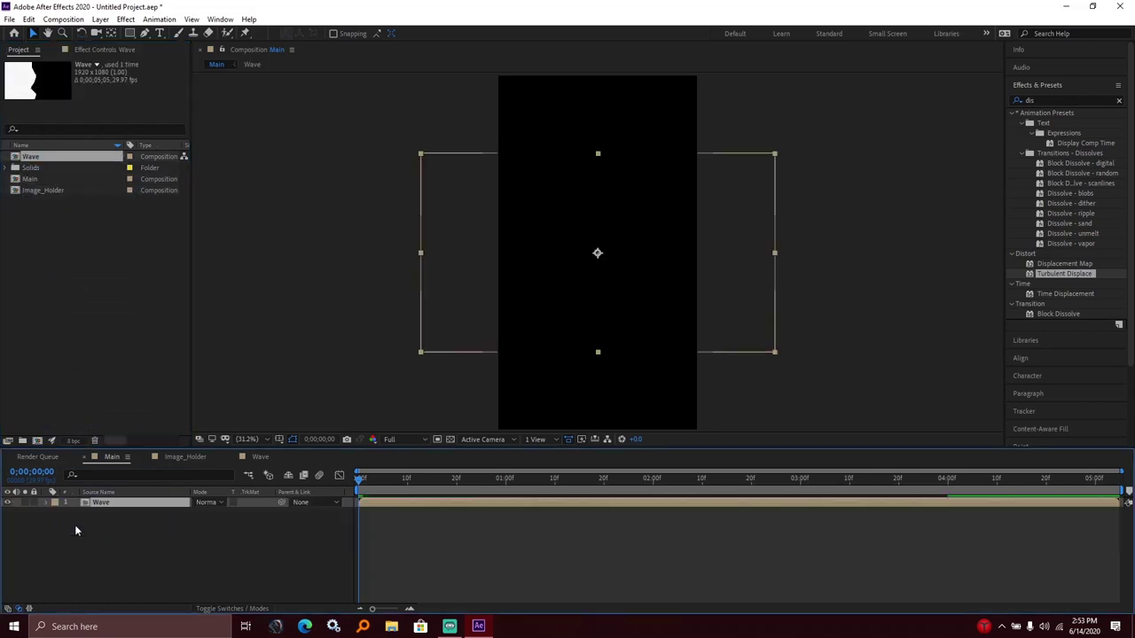
{"action": "left_click", "coordinate": [170, 457]}
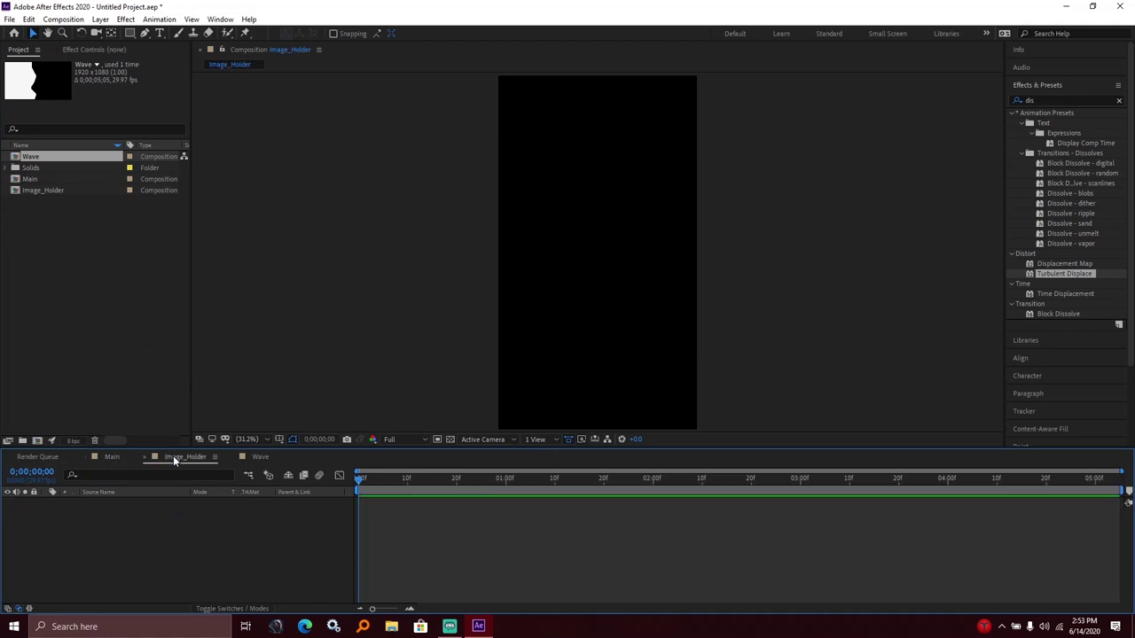
Step: Import the first portrait photo and add it as a layer in Image_Holder
{"action": "left_click", "coordinate": [29, 258]}
{"action": "double_click", "coordinate": [33, 232]}
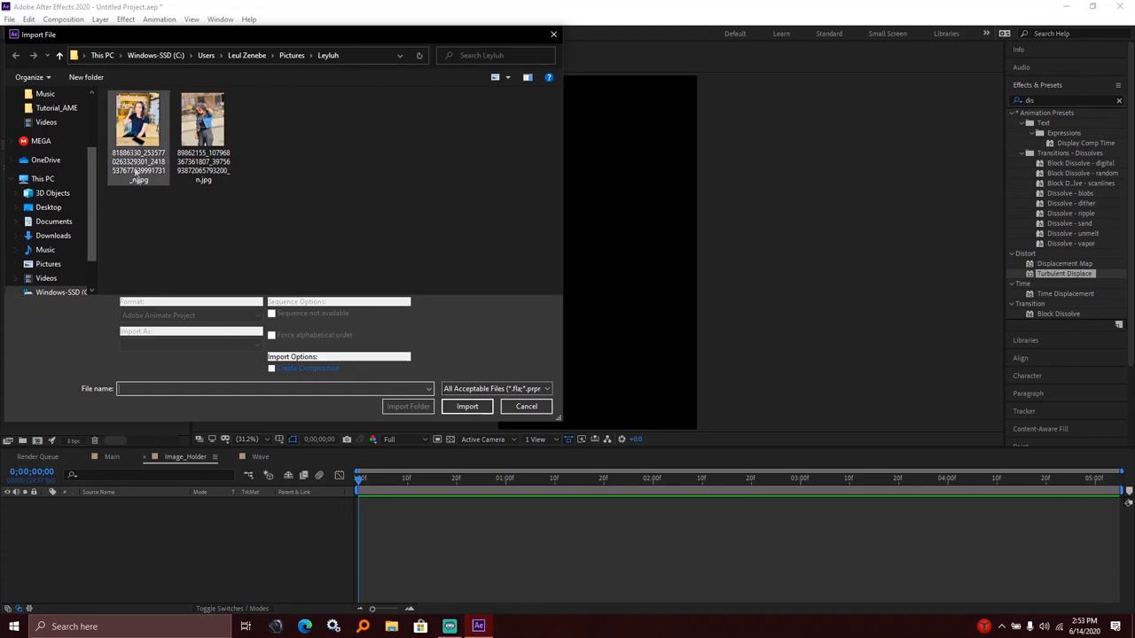
{"action": "left_click", "coordinate": [137, 120]}
{"action": "left_click", "coordinate": [454, 407]}
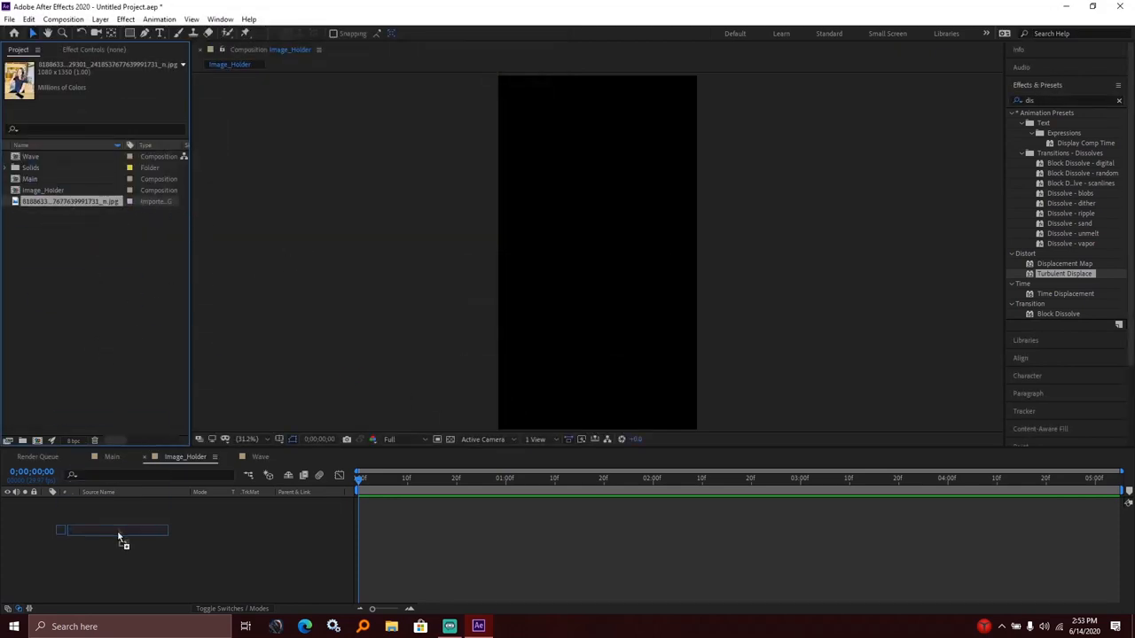
{"action": "left_click_drag", "start_coordinate": [72, 201], "coordinate": [122, 520]}
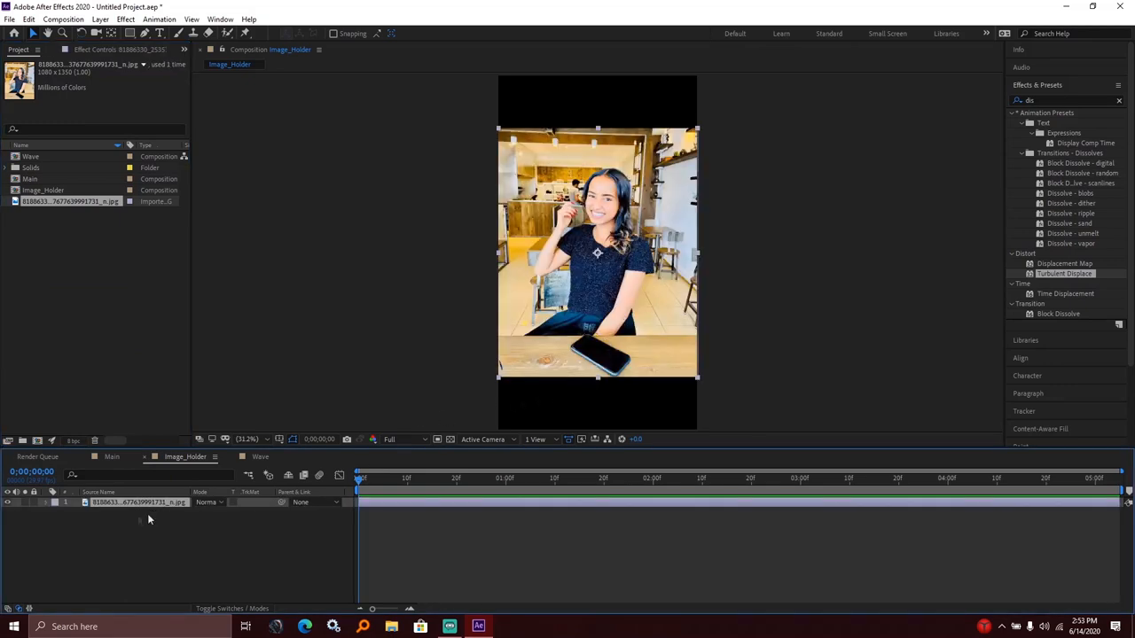
Step: Scale the photo up to about 152% so it fills the vertical frame
{"action": "key", "text": "s"}
{"action": "left_click_drag", "start_coordinate": [223, 514], "coordinate": [268, 513]}
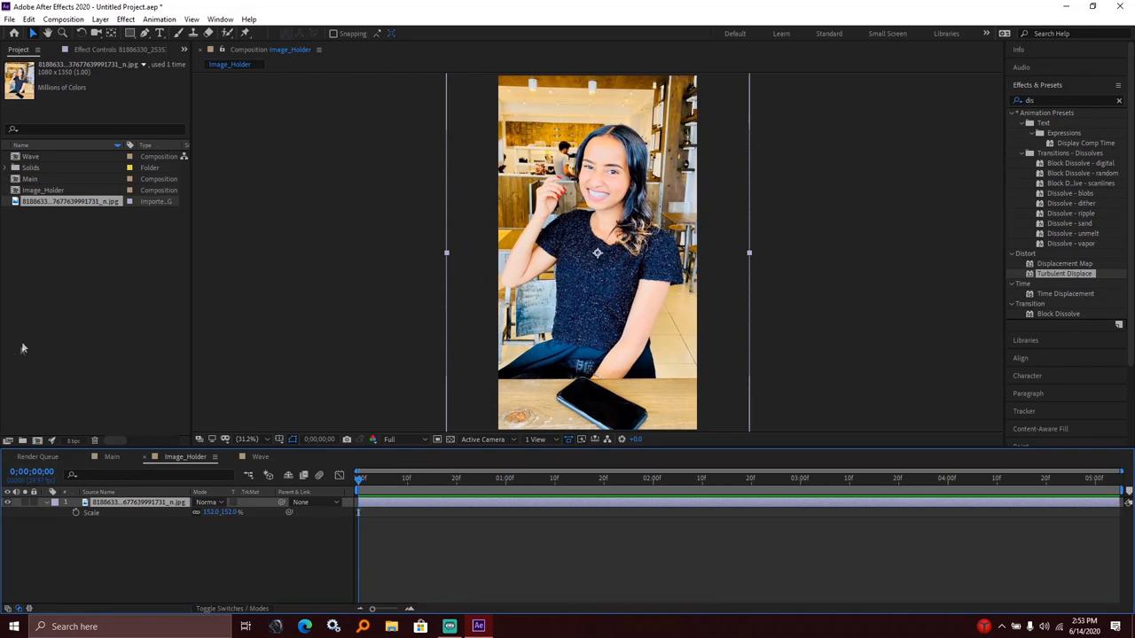
{"action": "left_click", "coordinate": [96, 344]}
Step: Place Image_Holder into Main above Wave, hide it, and begin a new solid layer
{"action": "left_click", "coordinate": [107, 458]}
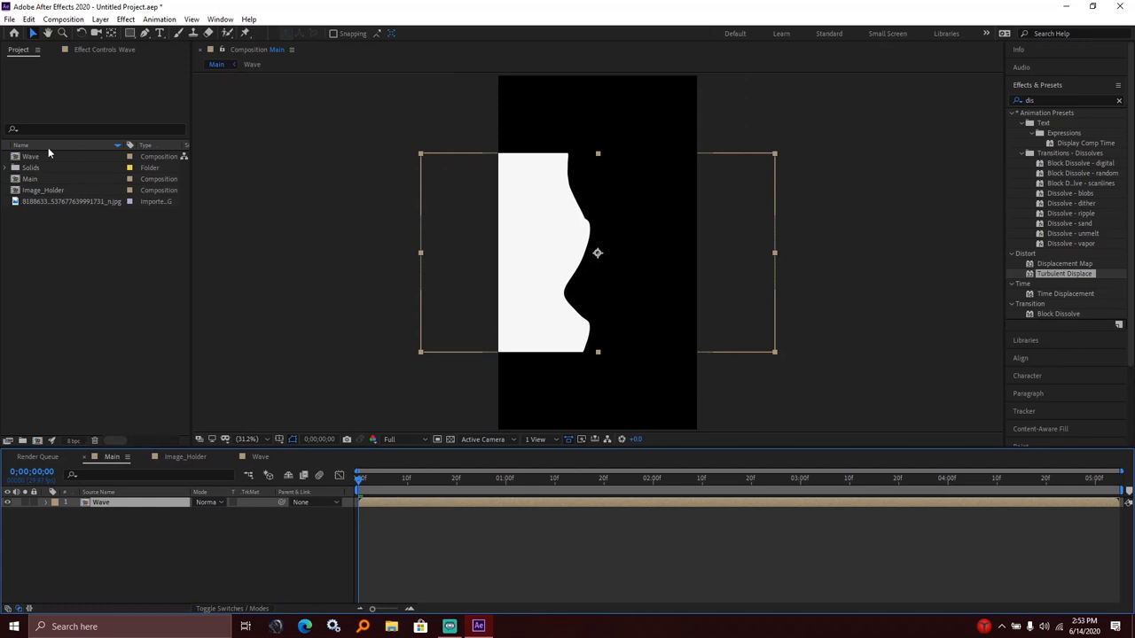
{"action": "mouse_move", "coordinate": [44, 190]}
{"action": "left_mouse_down"}
{"action": "mouse_move", "coordinate": [131, 476]}
{"action": "mouse_move", "coordinate": [108, 502]}
{"action": "left_mouse_up"}
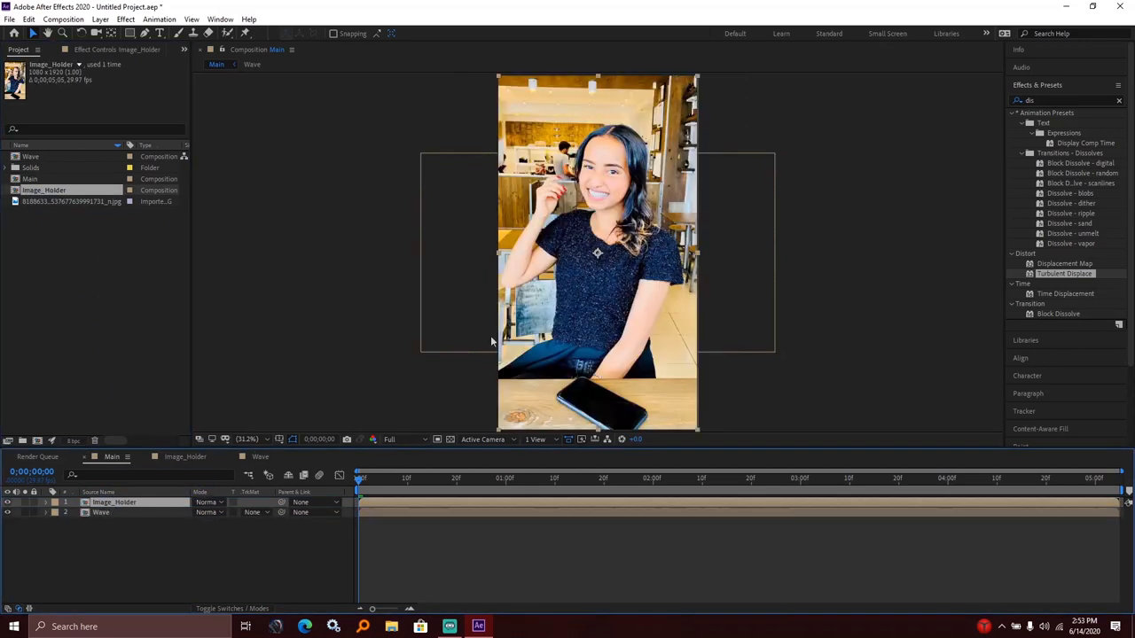
{"action": "left_click", "coordinate": [73, 538]}
{"action": "left_click", "coordinate": [8, 502]}
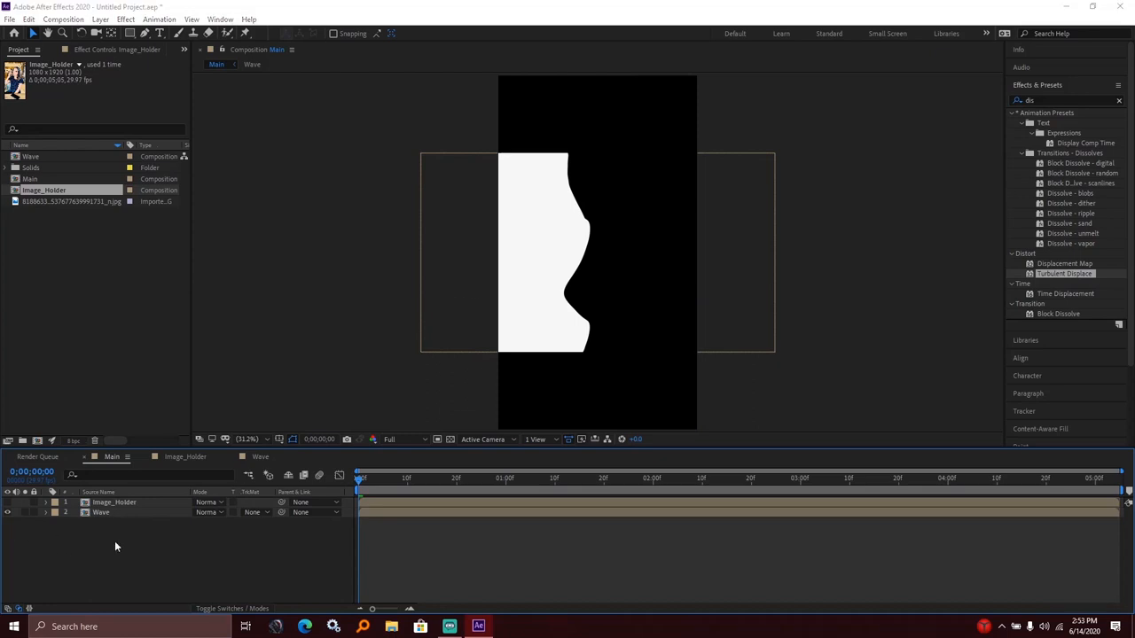
{"action": "key", "text": "ctrl+y"}
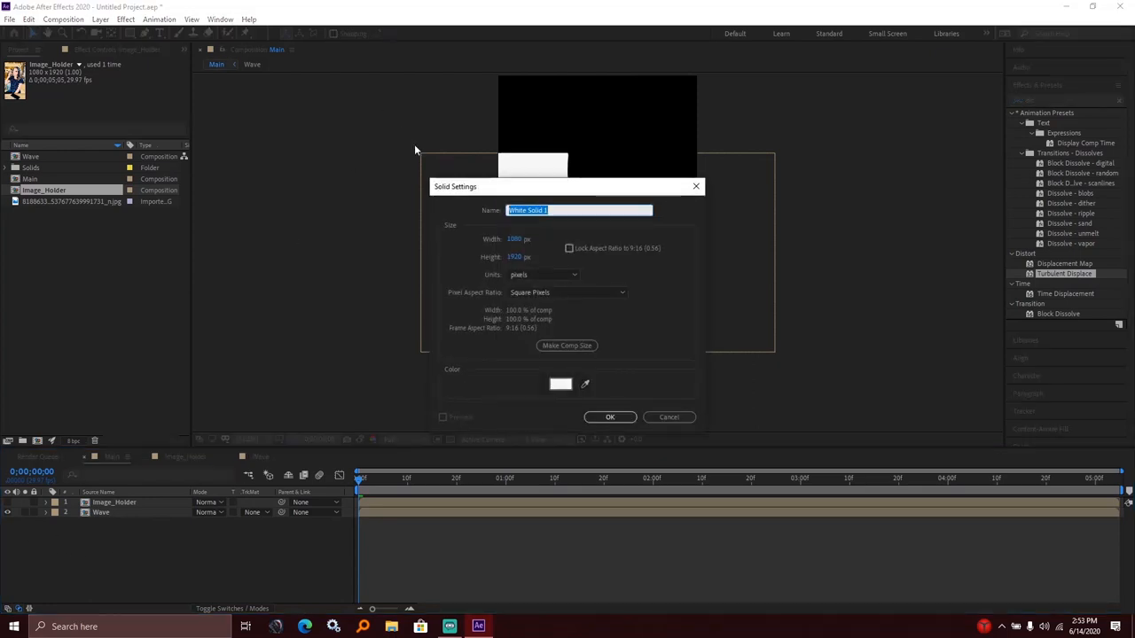
{"action": "type", "text": "Background"}
Step: Create the white Background solid, move it beneath all layers, and put Wave on top
{"action": "left_click", "coordinate": [610, 417]}
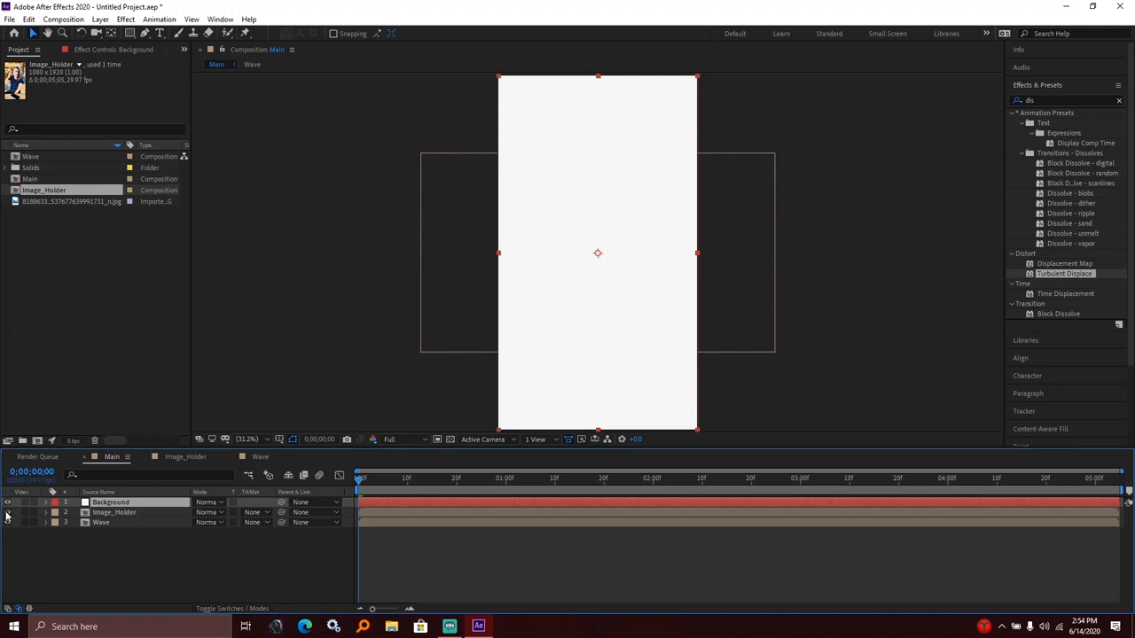
{"action": "mouse_move", "coordinate": [98, 504]}
{"action": "left_mouse_down"}
{"action": "mouse_move", "coordinate": [98, 535]}
{"action": "mouse_move", "coordinate": [114, 538]}
{"action": "left_mouse_up"}
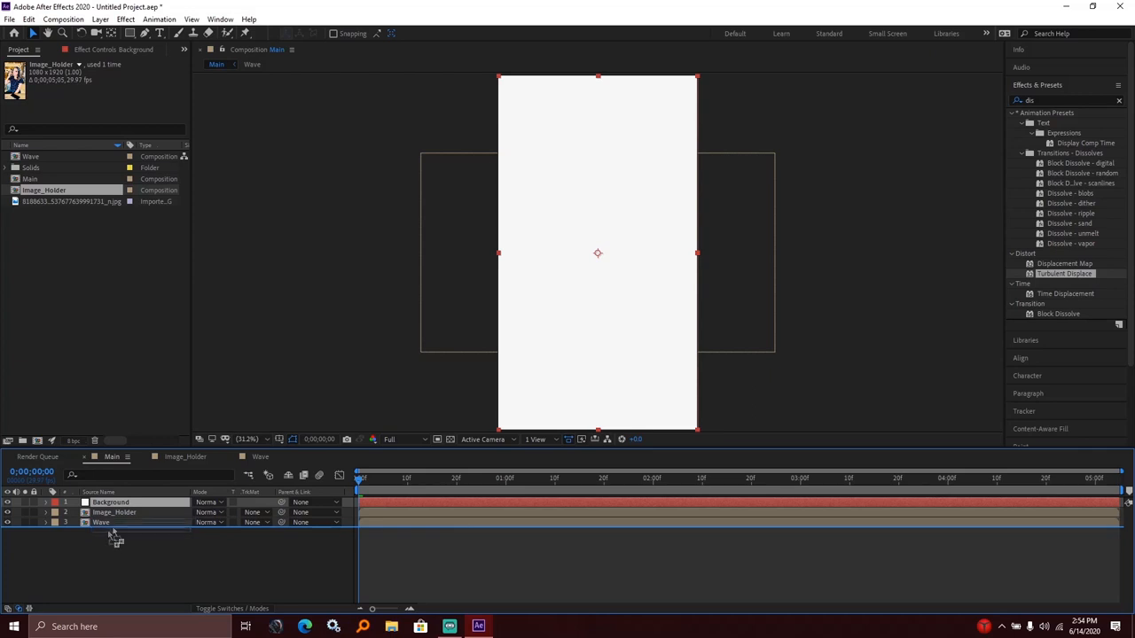
{"action": "left_click_drag", "start_coordinate": [114, 537], "coordinate": [109, 548]}
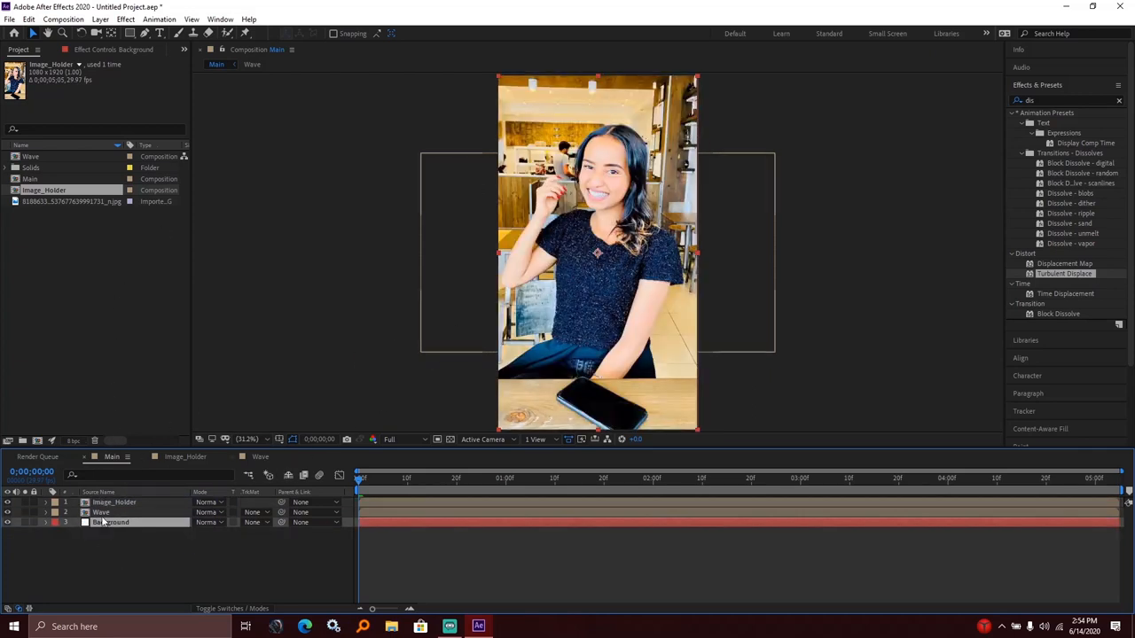
{"action": "left_click_drag", "start_coordinate": [105, 514], "coordinate": [107, 504]}
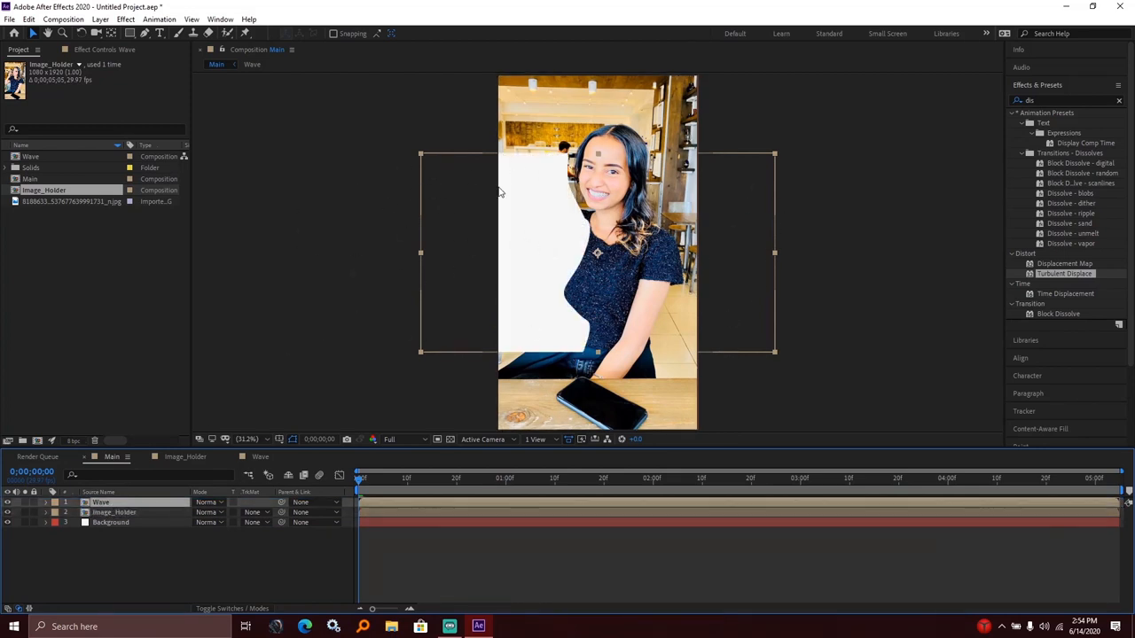
Step: Rotate the Wave layer by 90 degrees
{"action": "key", "text": "r"}
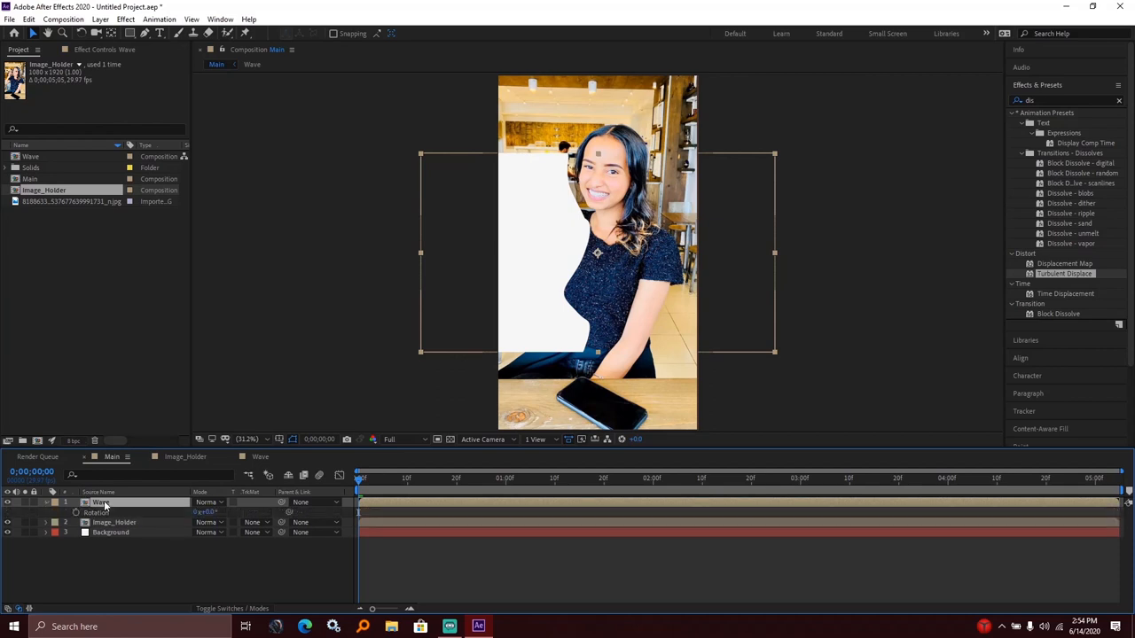
{"action": "left_click", "coordinate": [207, 513]}
{"action": "type", "text": "9"}
{"action": "key", "text": "Return"}
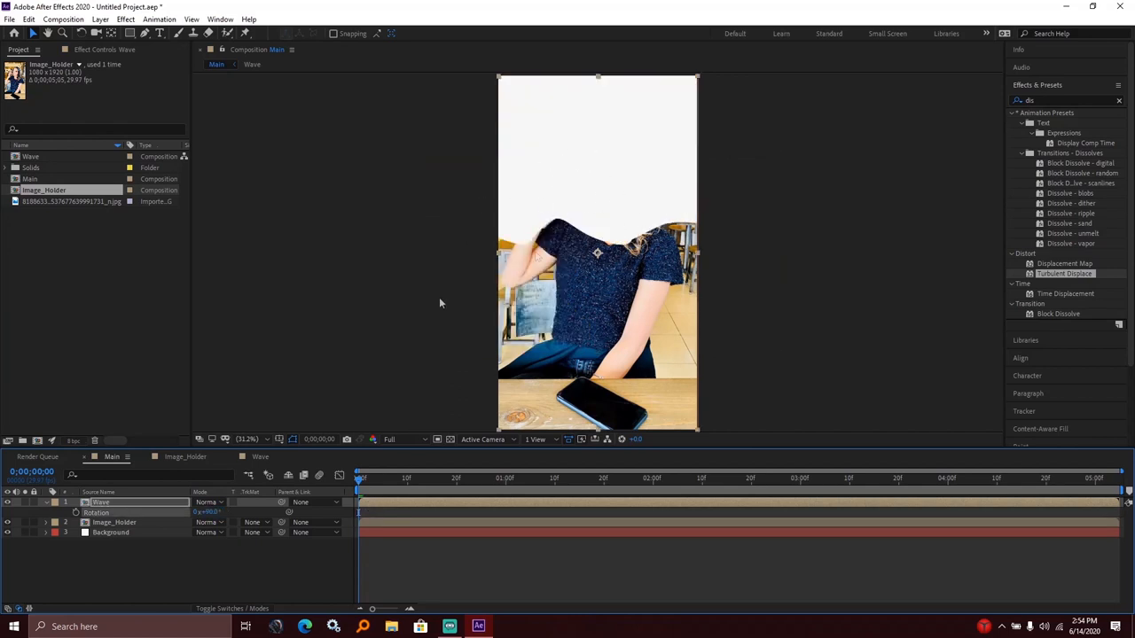
{"action": "left_click", "coordinate": [133, 503]}
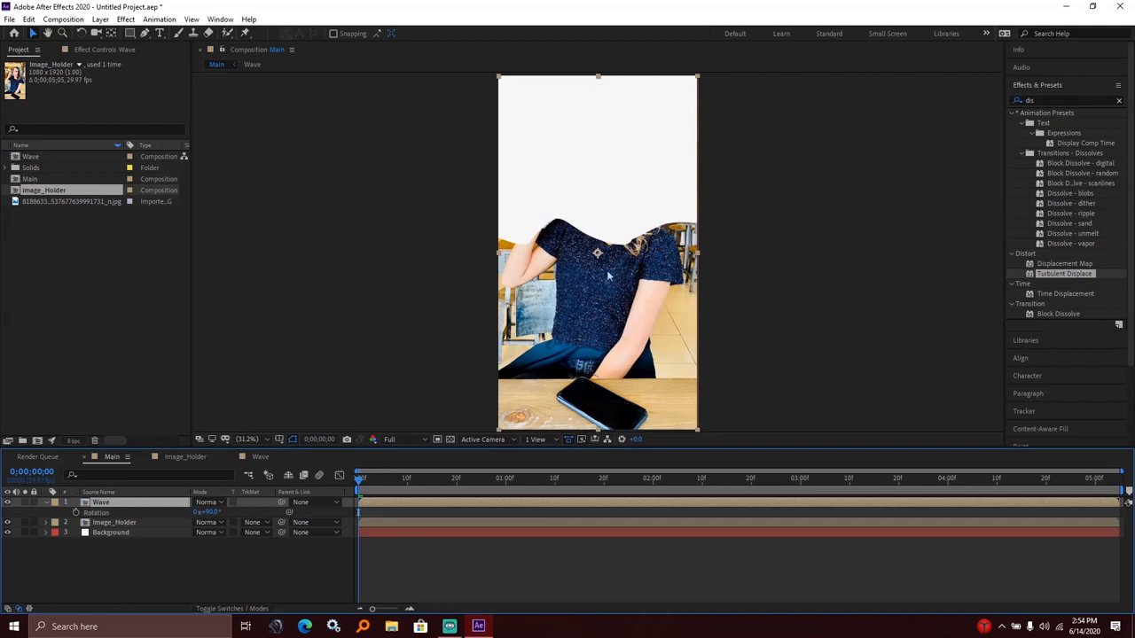
{"action": "left_click", "coordinate": [46, 502]}
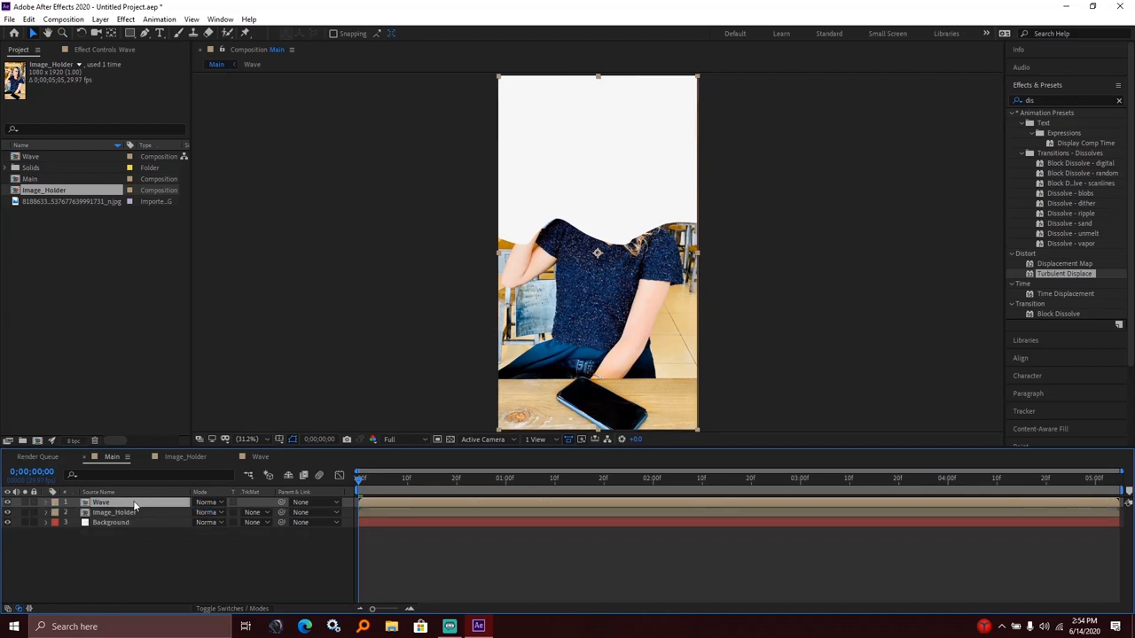
Step: Scale the Wave layer to about 173% and shift it lower across the photo
{"action": "key", "text": "s"}
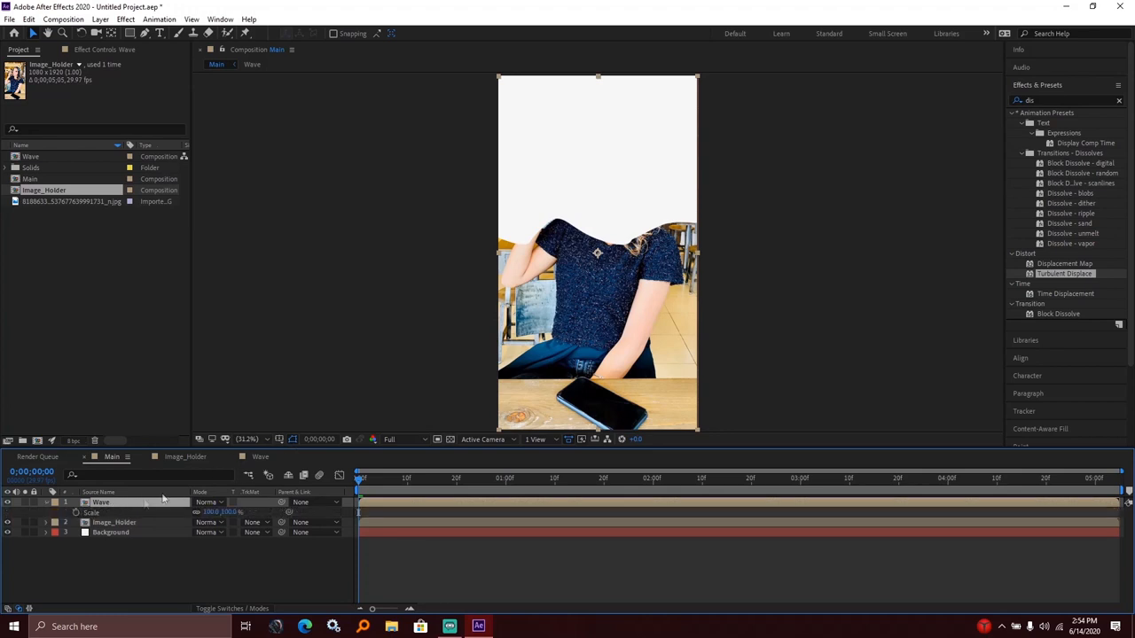
{"action": "left_click", "coordinate": [229, 513]}
{"action": "left_click_drag", "start_coordinate": [228, 517], "coordinate": [269, 519]}
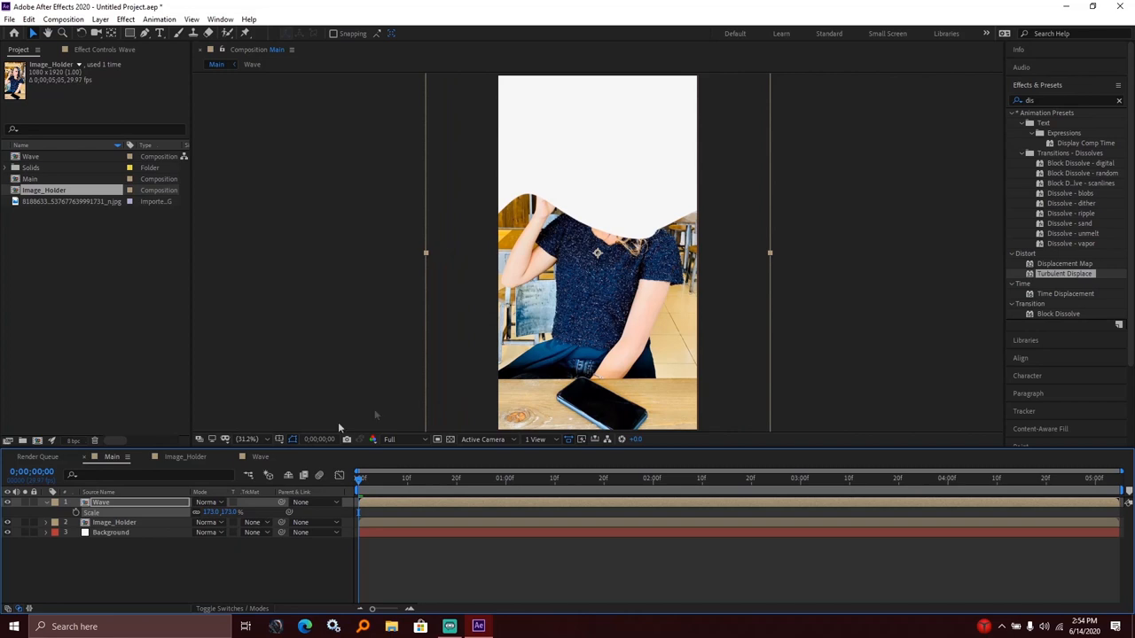
{"action": "left_click", "coordinate": [248, 439]}
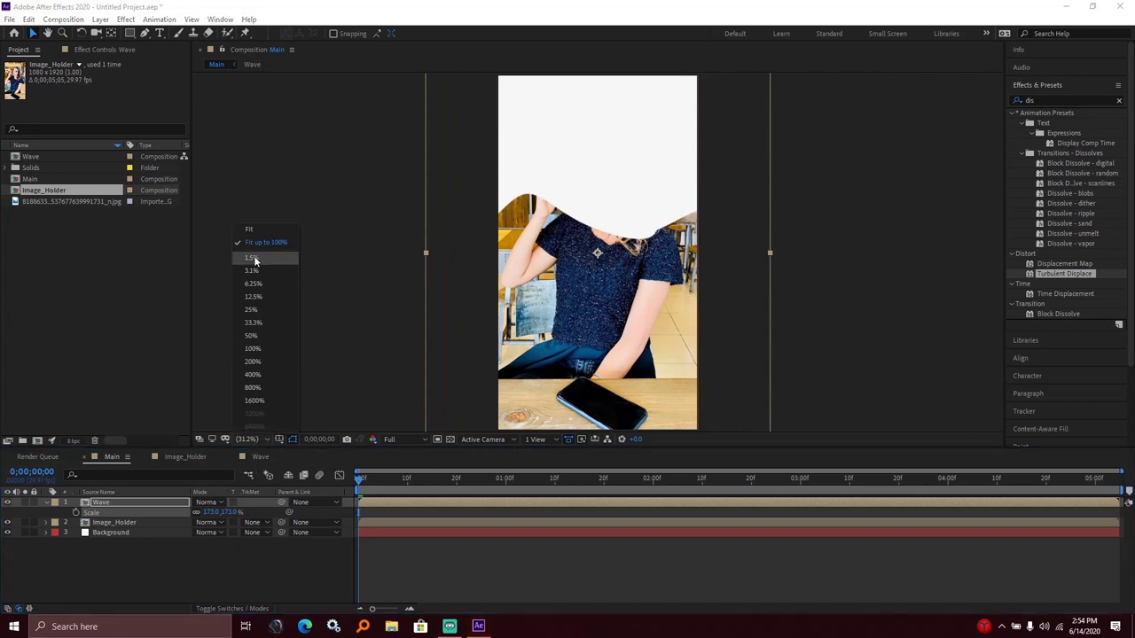
{"action": "left_click", "coordinate": [264, 323]}
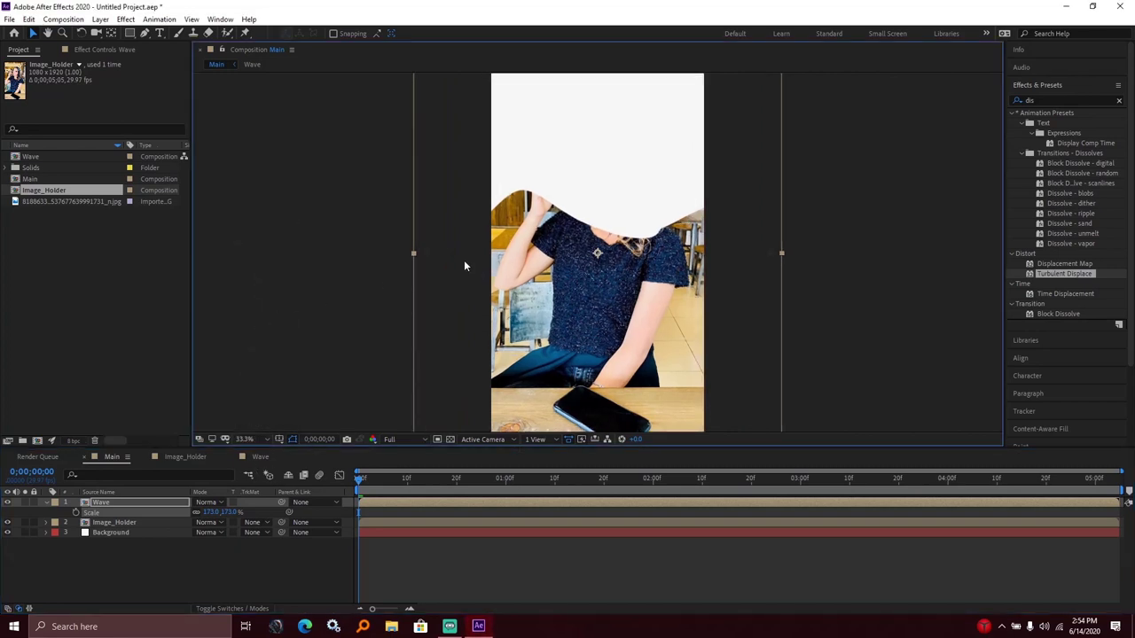
{"action": "left_click", "coordinate": [246, 440]}
{"action": "left_click", "coordinate": [261, 276]}
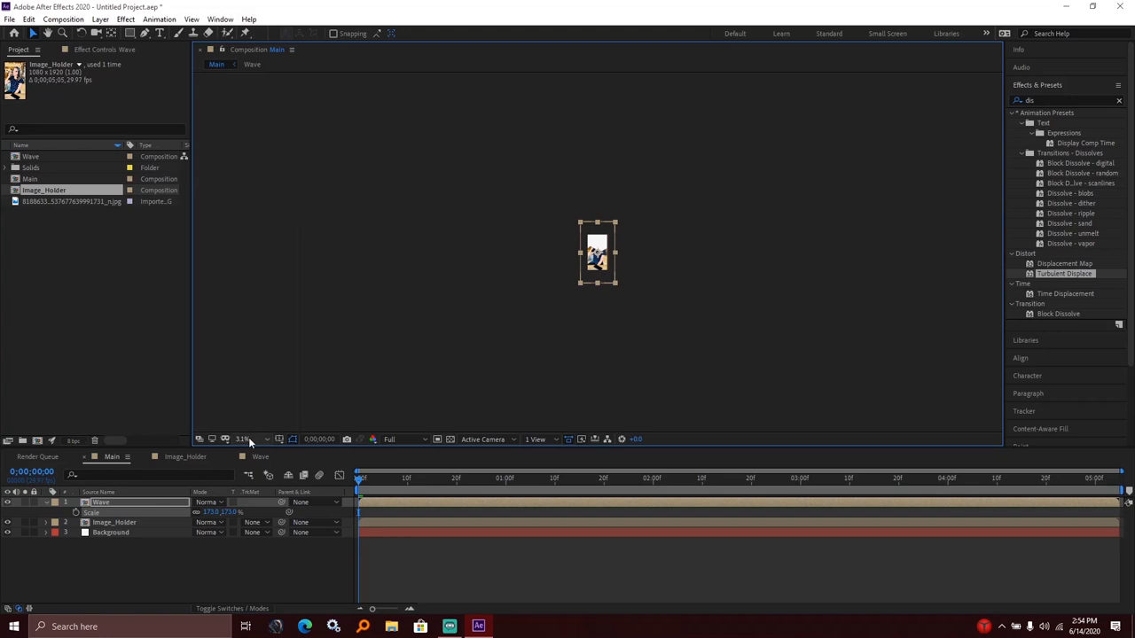
{"action": "left_click", "coordinate": [246, 440]}
{"action": "left_click", "coordinate": [261, 242]}
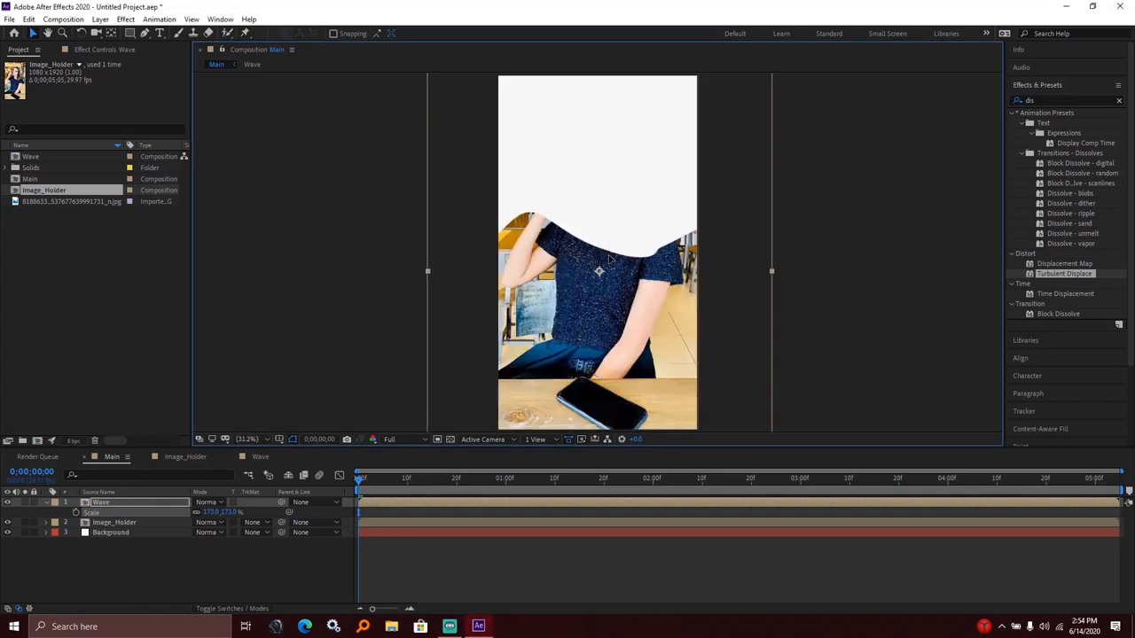
{"action": "left_click_drag", "start_coordinate": [609, 282], "coordinate": [608, 312]}
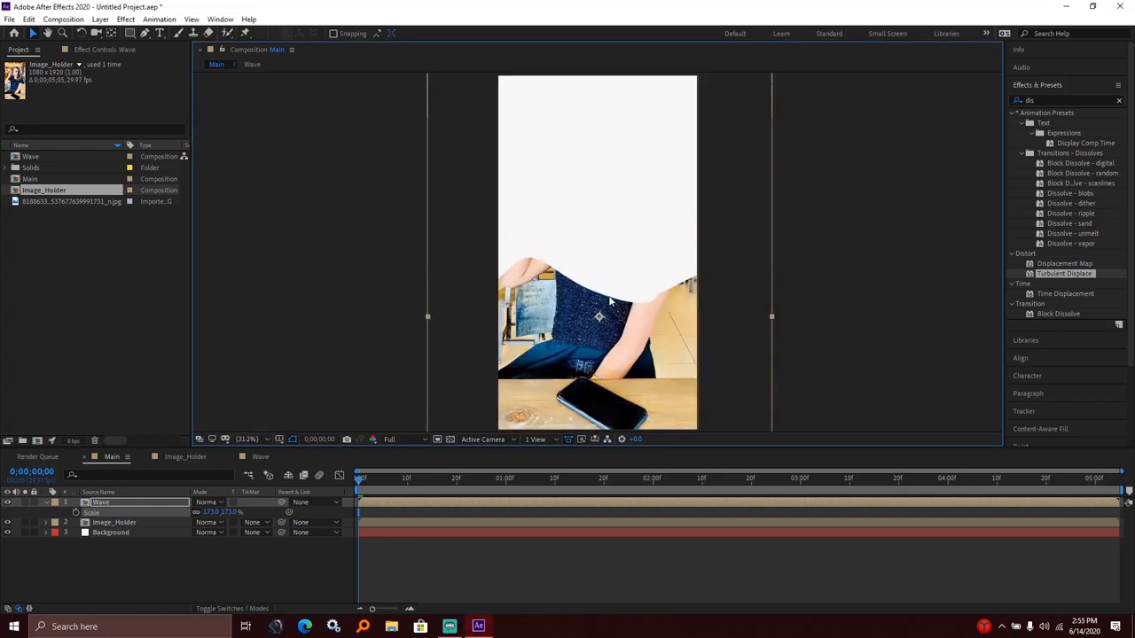
{"action": "left_click", "coordinate": [204, 558]}
{"action": "left_click", "coordinate": [47, 503]}
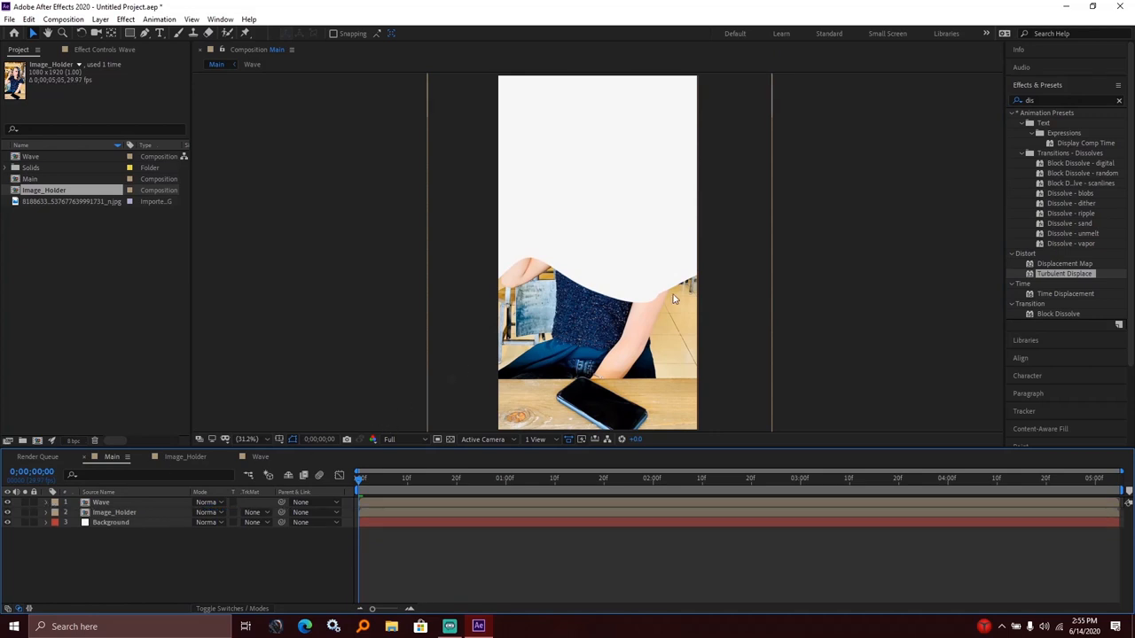
Step: Set Image_Holder's track matte to Alpha Matte "Wave" and preview the result
{"action": "left_click", "coordinate": [588, 299]}
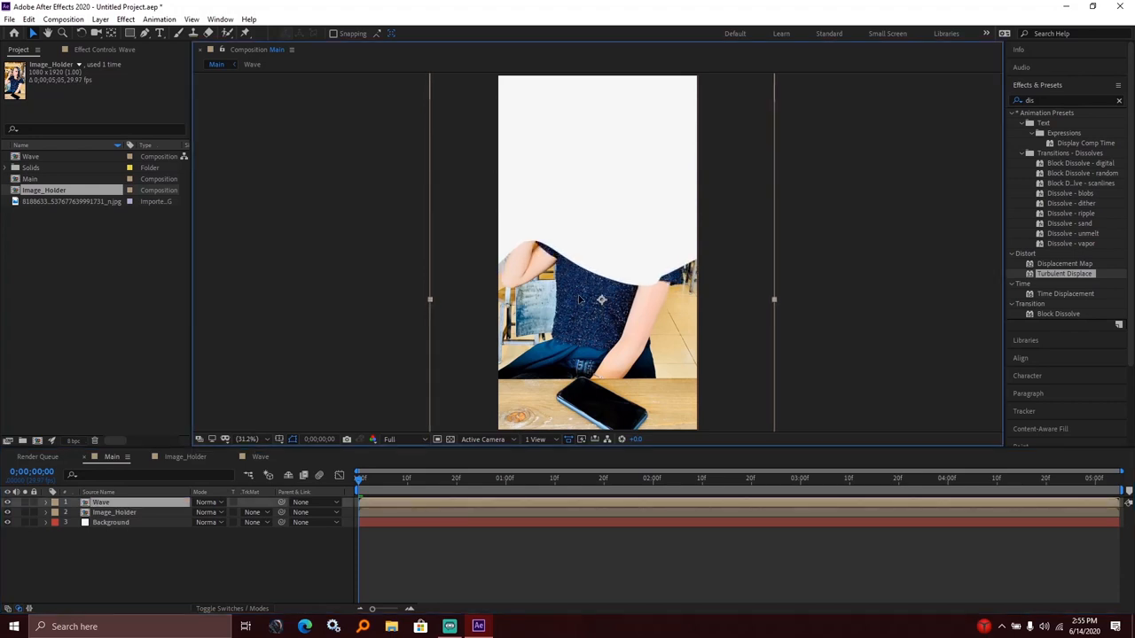
{"action": "left_click", "coordinate": [113, 543]}
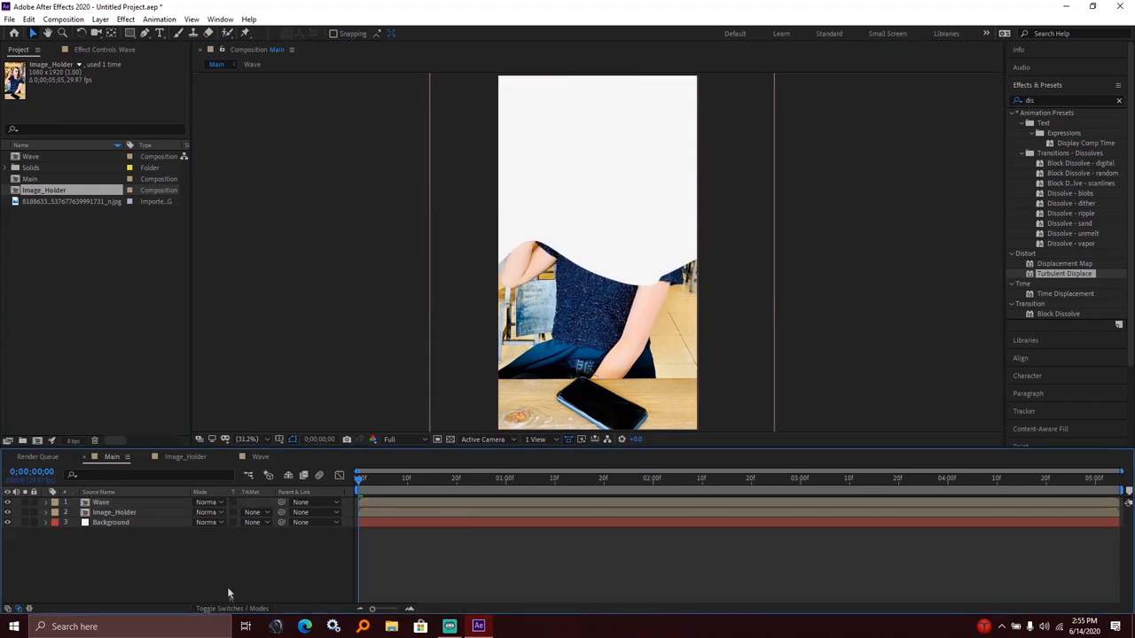
{"action": "left_click", "coordinate": [108, 512]}
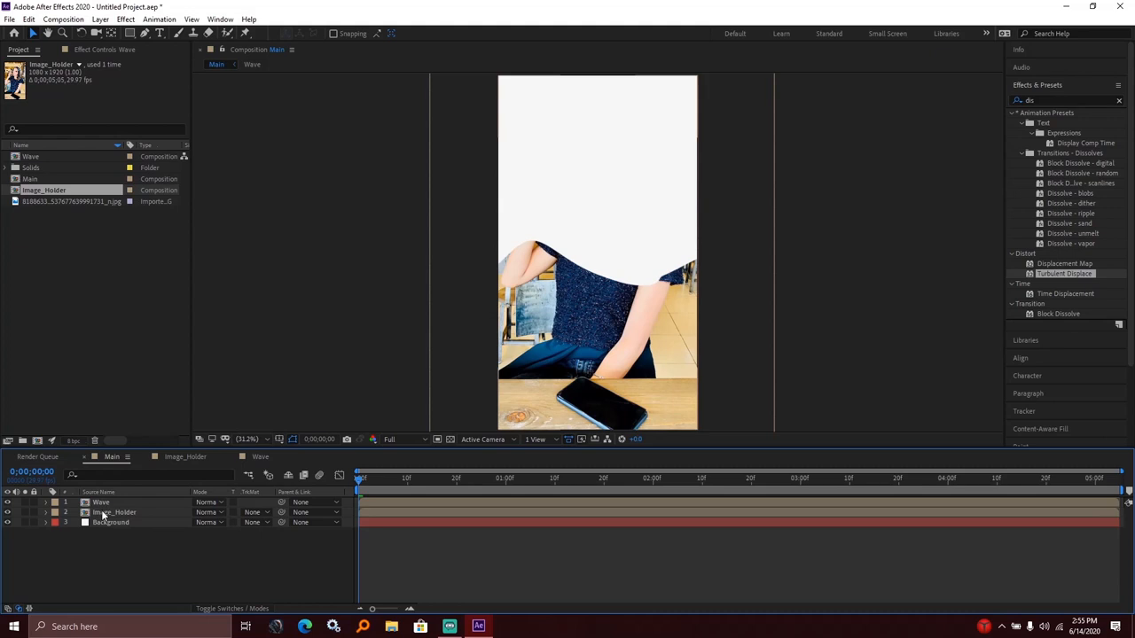
{"action": "left_click", "coordinate": [255, 512]}
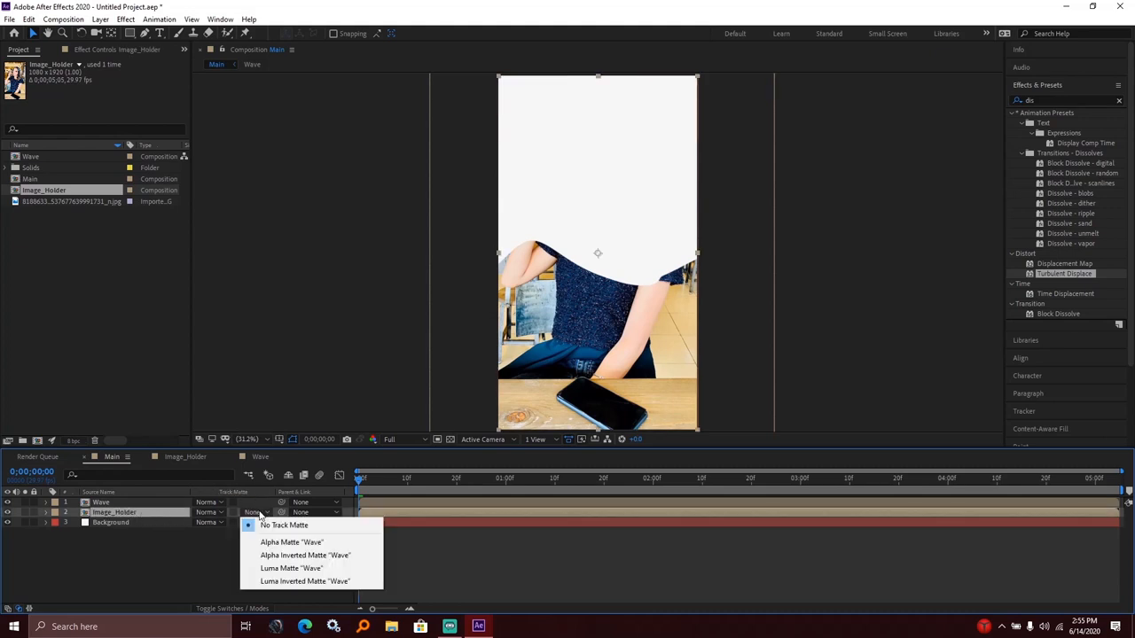
{"action": "left_click", "coordinate": [305, 542]}
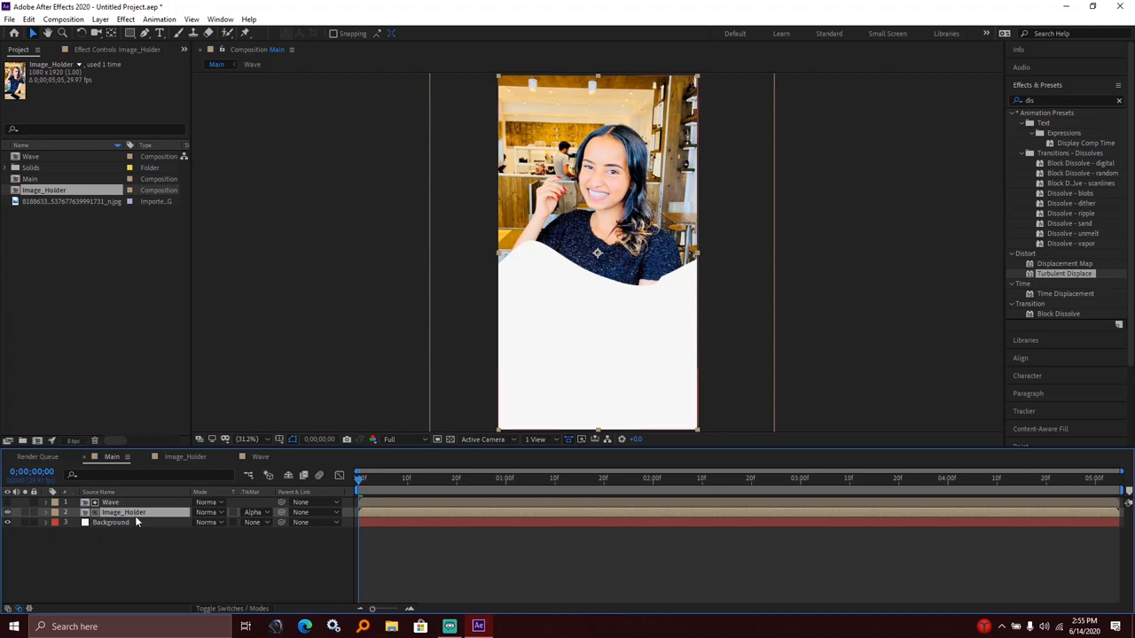
{"action": "key", "text": "space"}
Step: Keyframe Wave's Position so it starts above the frame and slides down into place
{"action": "left_click", "coordinate": [110, 507], "text": "shift"}
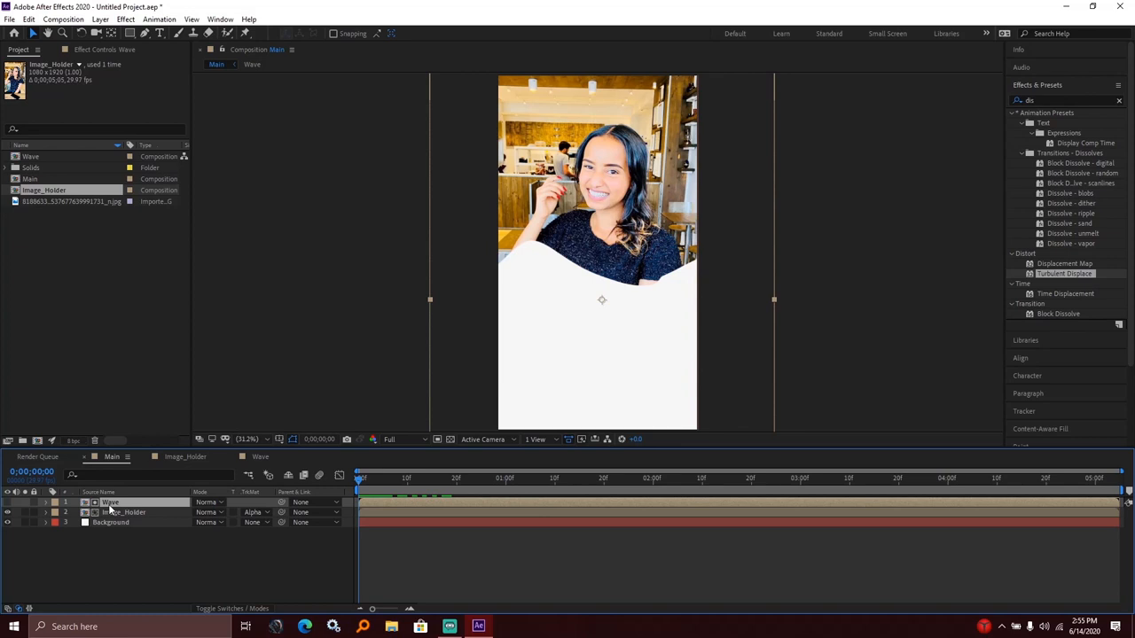
{"action": "key", "text": "p"}
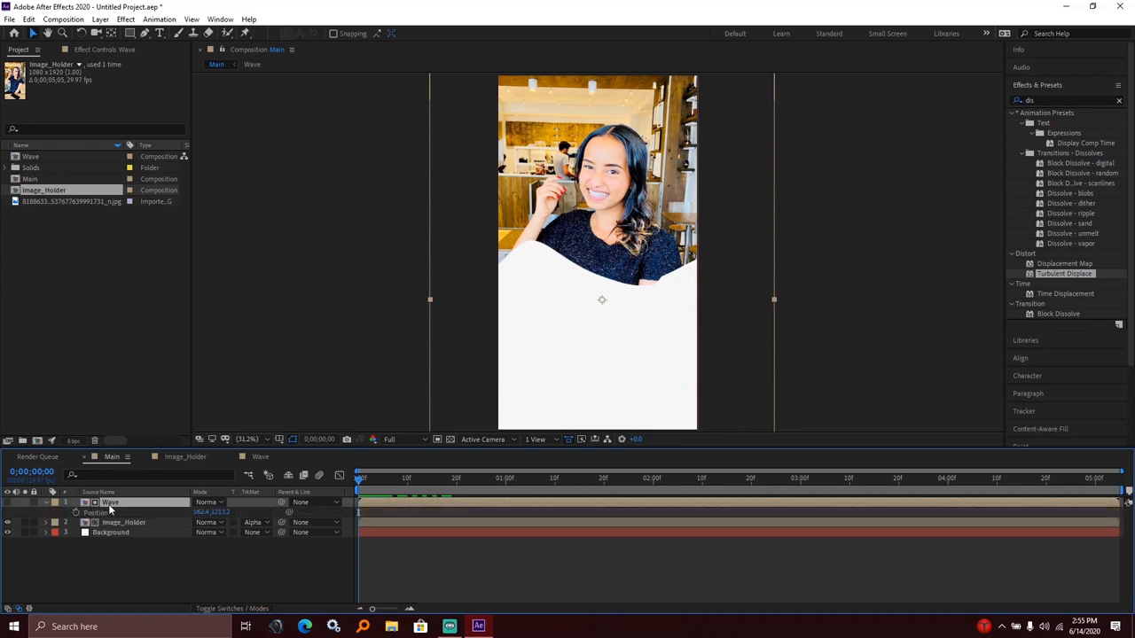
{"action": "key", "text": "space"}
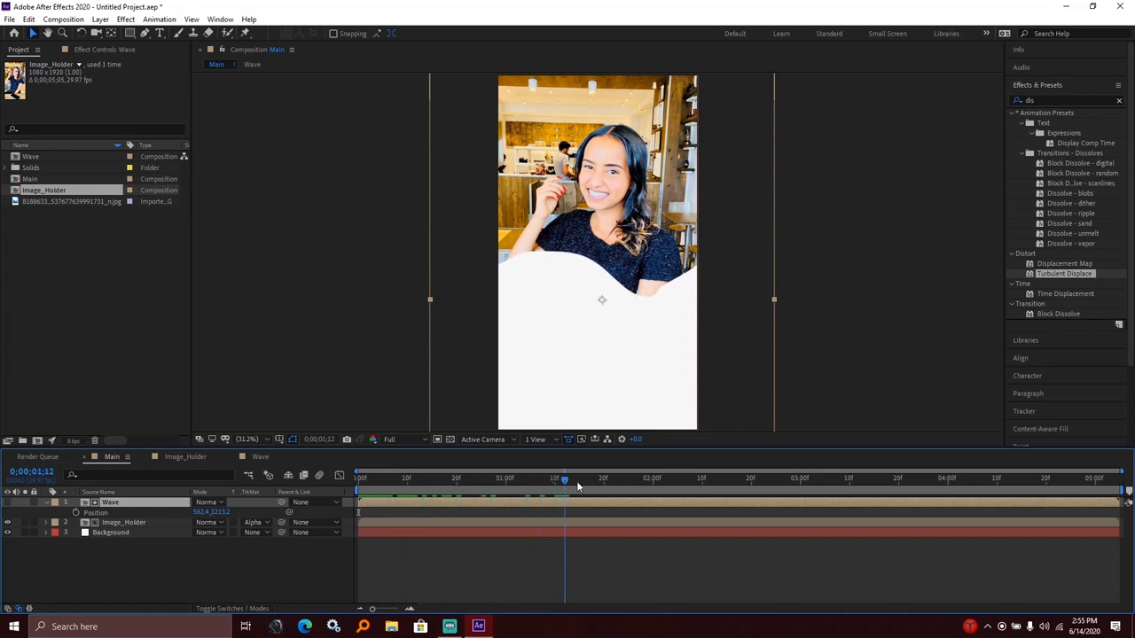
{"action": "left_click_drag", "start_coordinate": [616, 486], "coordinate": [654, 486]}
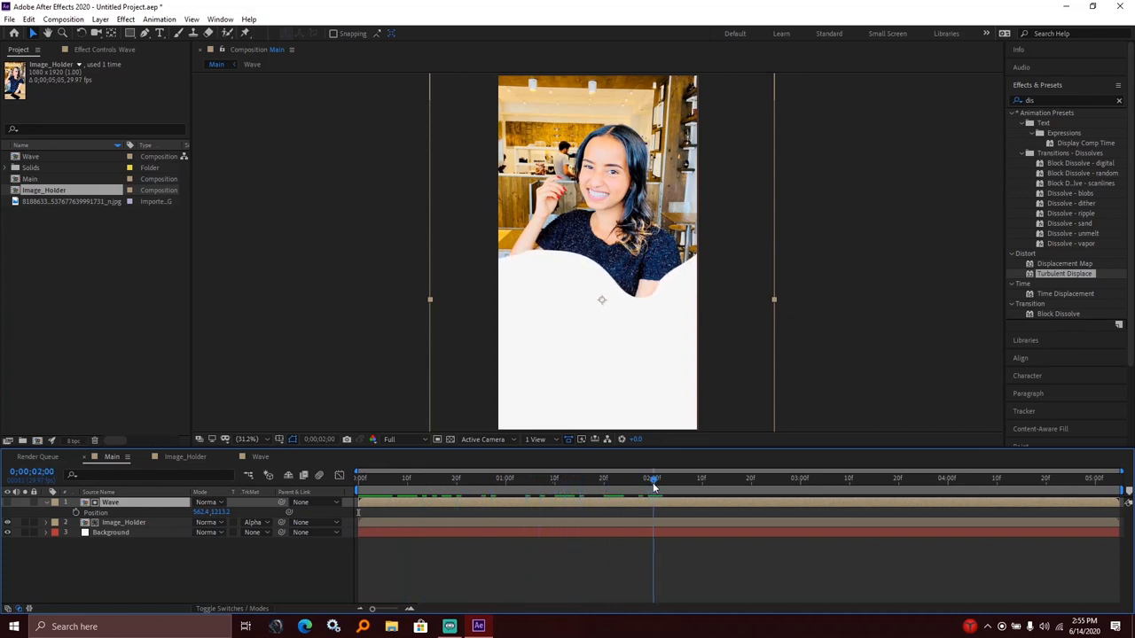
{"action": "left_click", "coordinate": [76, 513]}
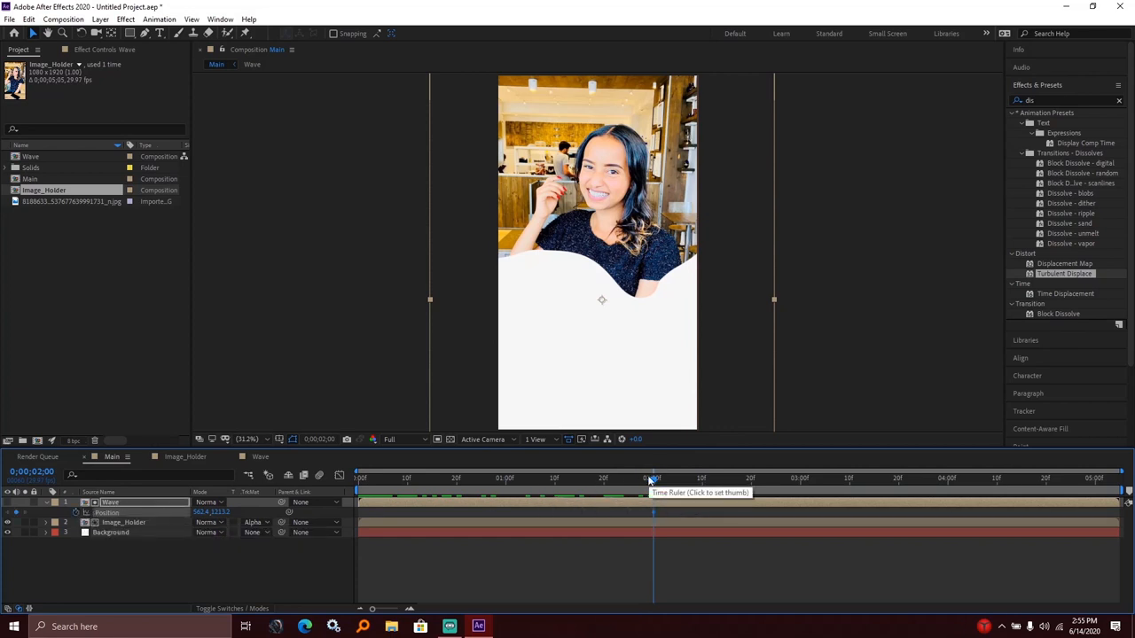
{"action": "left_click_drag", "start_coordinate": [649, 479], "coordinate": [357, 481]}
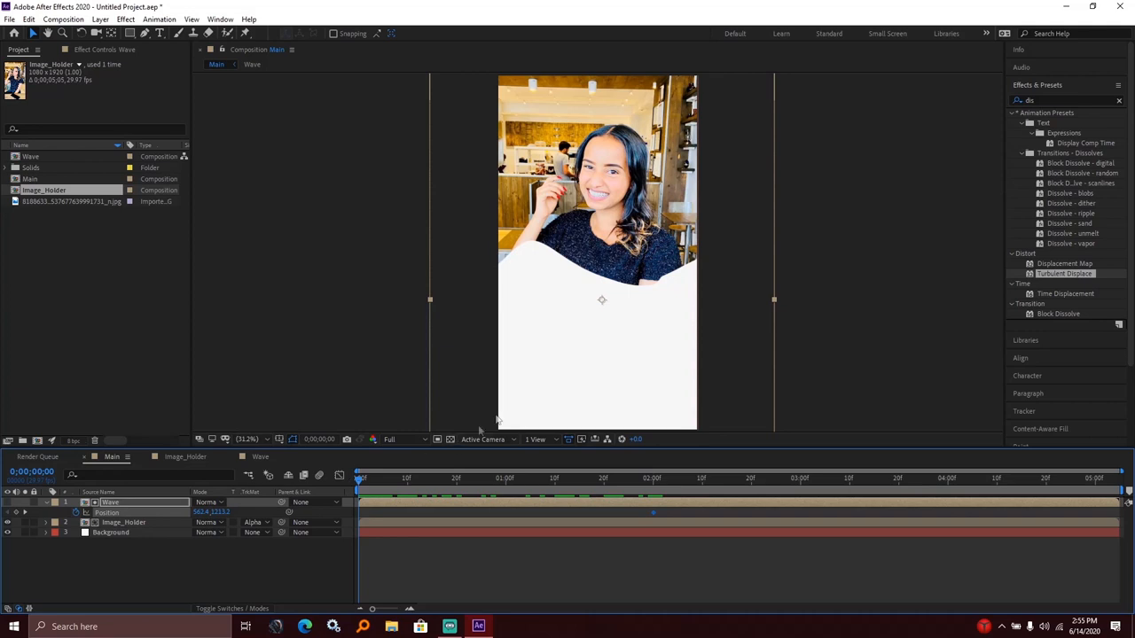
{"action": "left_click", "coordinate": [563, 320]}
{"action": "left_click_drag", "start_coordinate": [560, 294], "coordinate": [564, 42]}
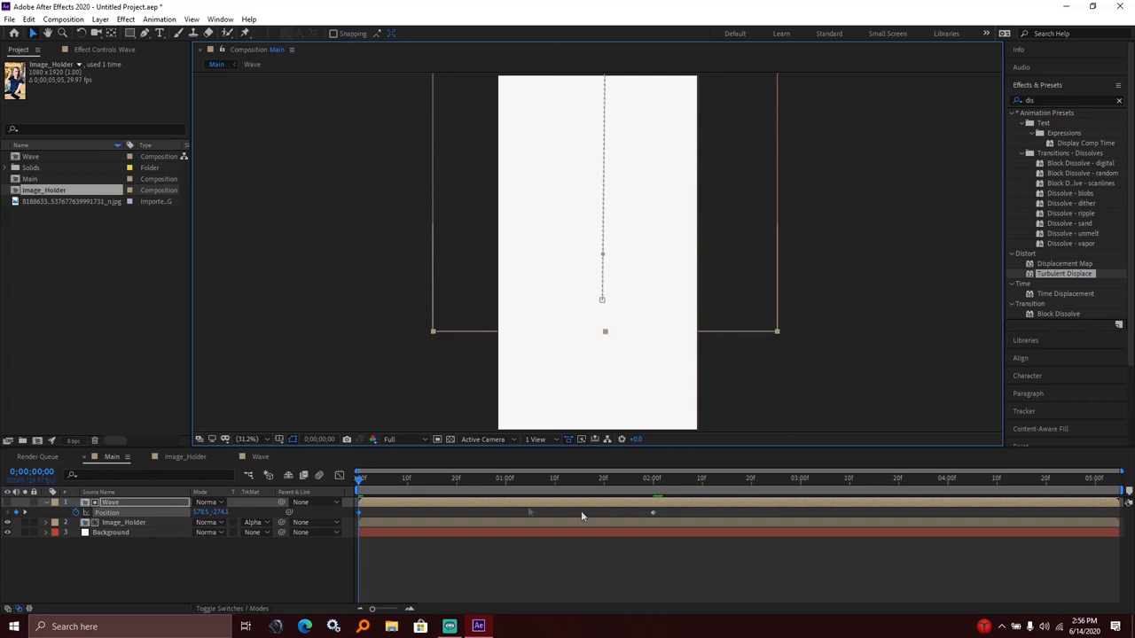
Step: Retime the second Position keyframe to about 1:06, preview, and ease both keyframes with F9
{"action": "left_click", "coordinate": [369, 476]}
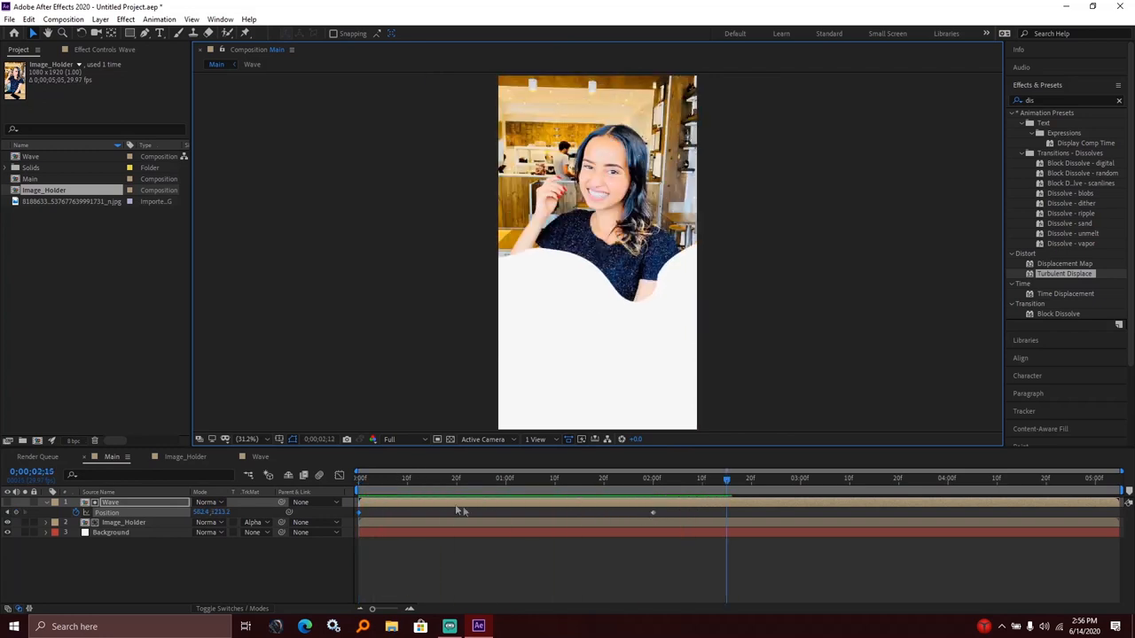
{"action": "key", "text": "space"}
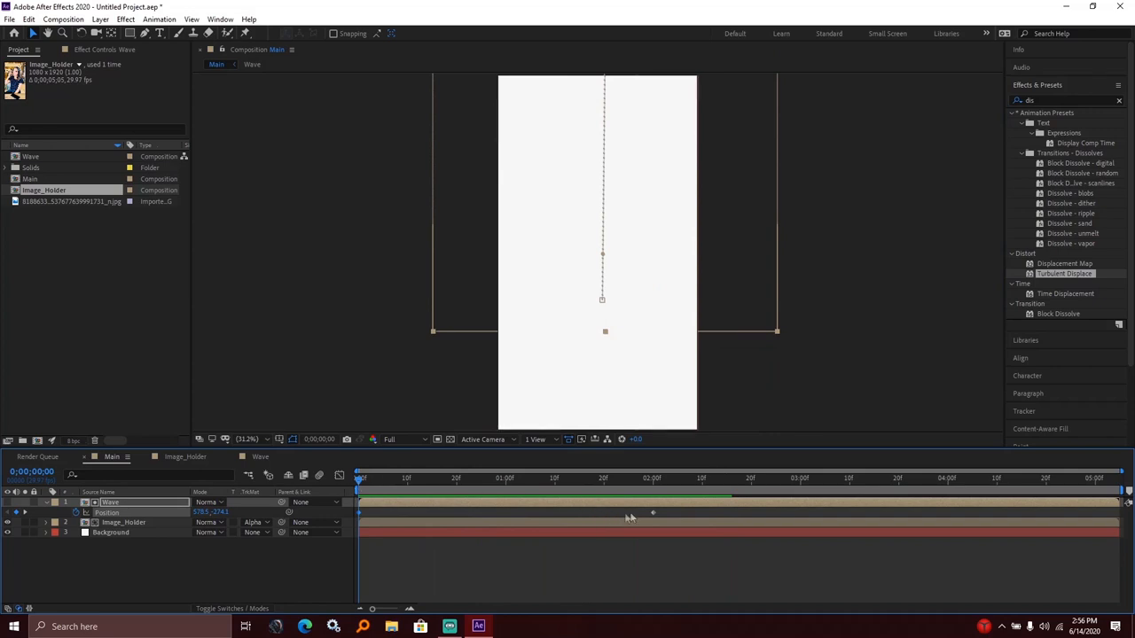
{"action": "left_click_drag", "start_coordinate": [653, 513], "coordinate": [848, 516]}
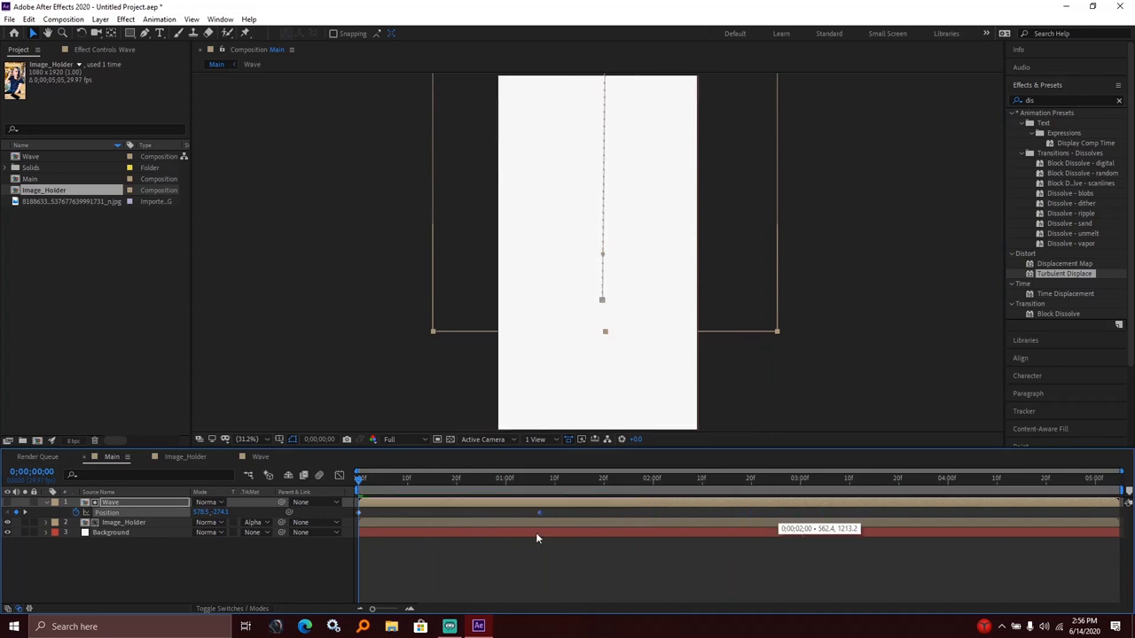
{"action": "key", "text": "space"}
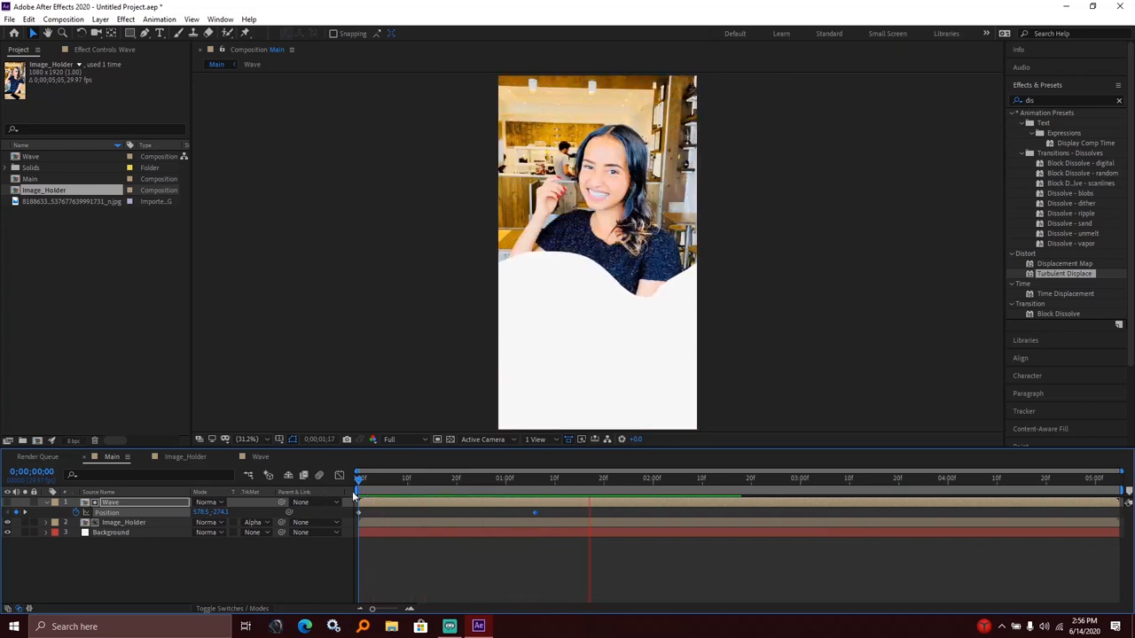
{"action": "key", "text": "space"}
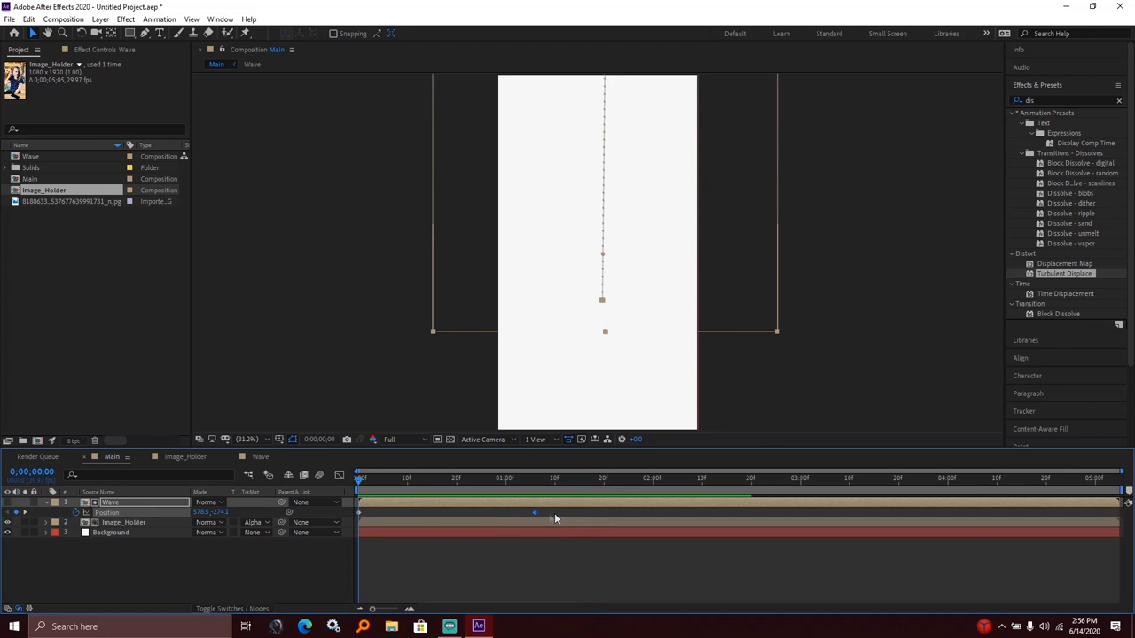
{"action": "left_click_drag", "start_coordinate": [558, 512], "coordinate": [358, 521]}
{"action": "mouse_move", "coordinate": [359, 514]}
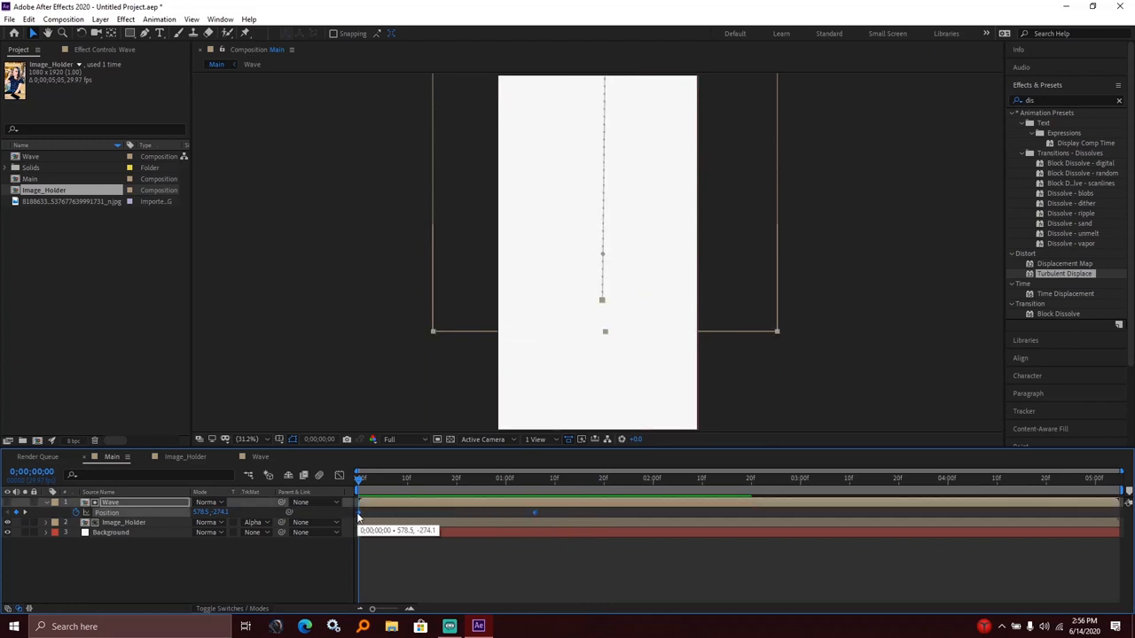
{"action": "key", "text": "F9"}
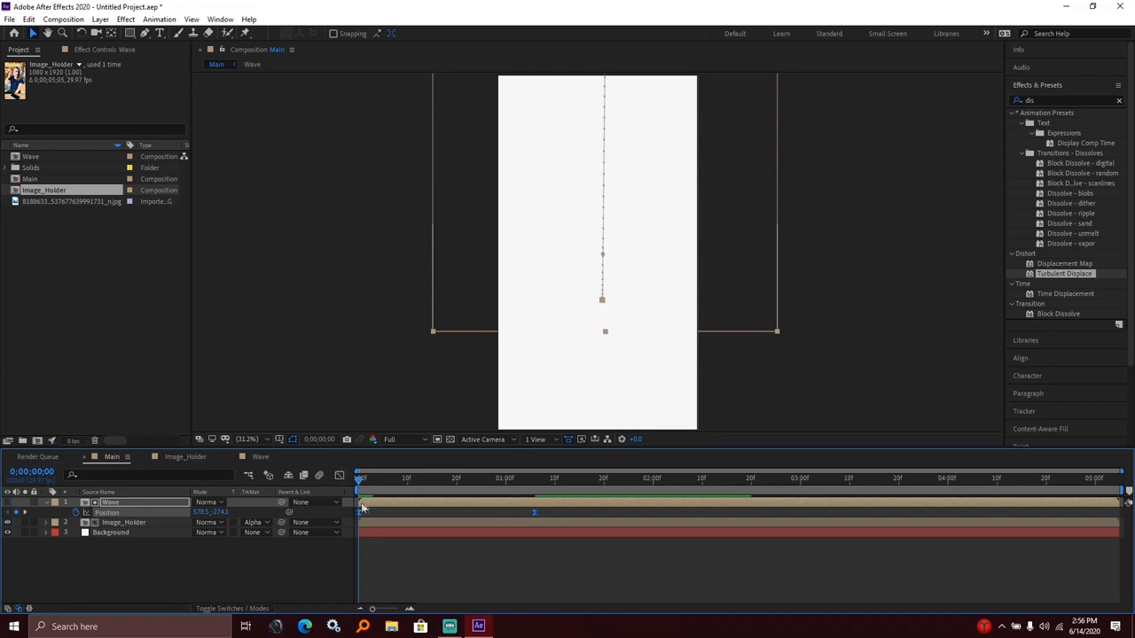
Step: In the Graph Editor, stretch both keyframes' influence so the speed peaks sharply then glides to a slow stop
{"action": "left_click", "coordinate": [339, 475]}
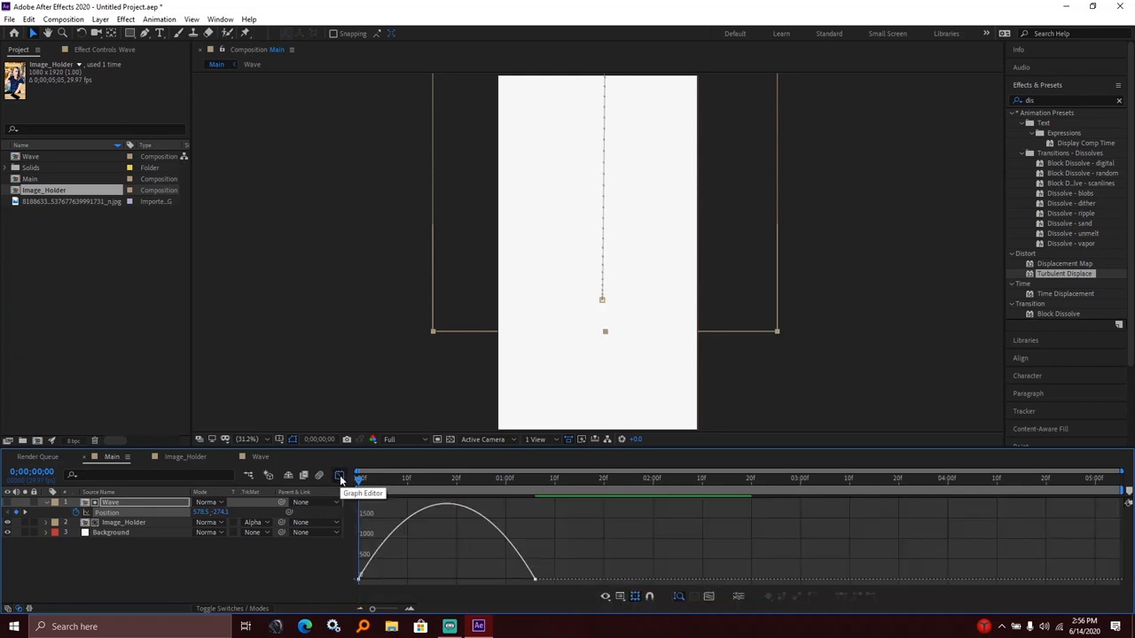
{"action": "left_click_drag", "start_coordinate": [510, 578], "coordinate": [542, 590]}
{"action": "right_click", "coordinate": [440, 533]}
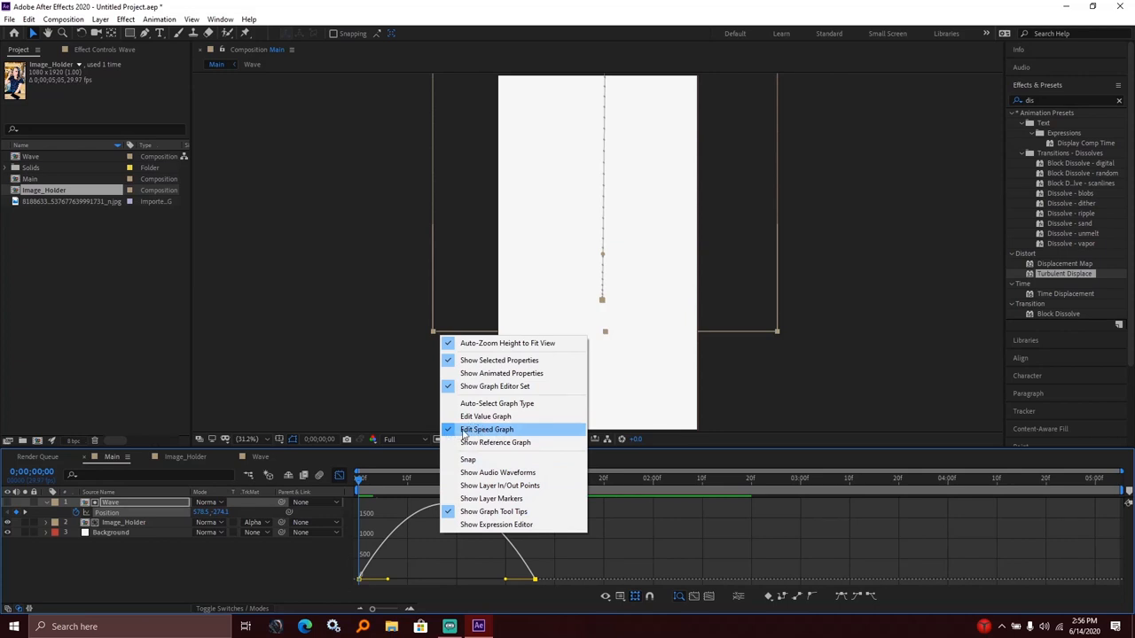
{"action": "left_click", "coordinate": [505, 582]}
{"action": "left_click_drag", "start_coordinate": [505, 580], "coordinate": [423, 582]}
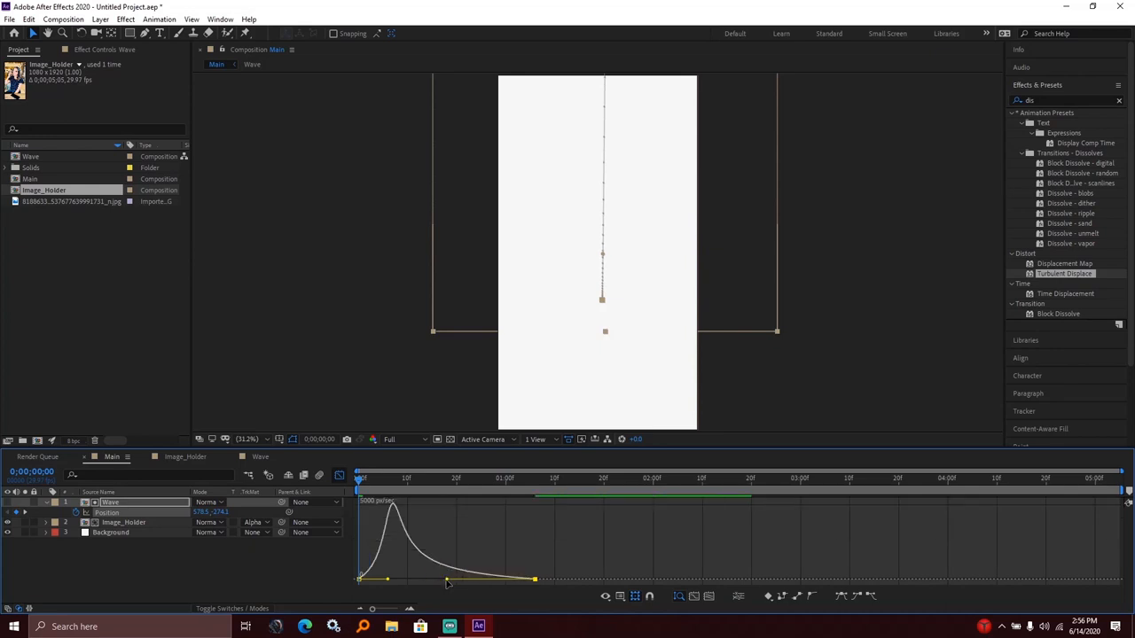
{"action": "left_click", "coordinate": [435, 579]}
{"action": "left_click_drag", "start_coordinate": [490, 565], "coordinate": [542, 589]}
{"action": "left_click_drag", "start_coordinate": [387, 581], "coordinate": [434, 581]}
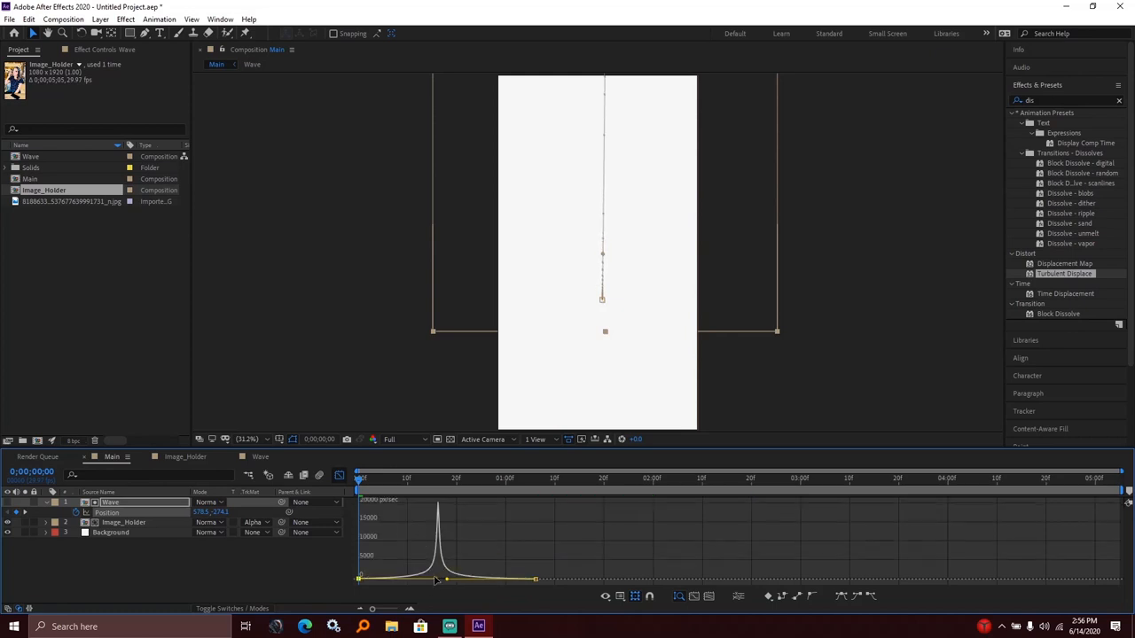
Step: Move the final Position keyframe later so the reveal takes longer, and preview it from the start
{"action": "left_click", "coordinate": [338, 475]}
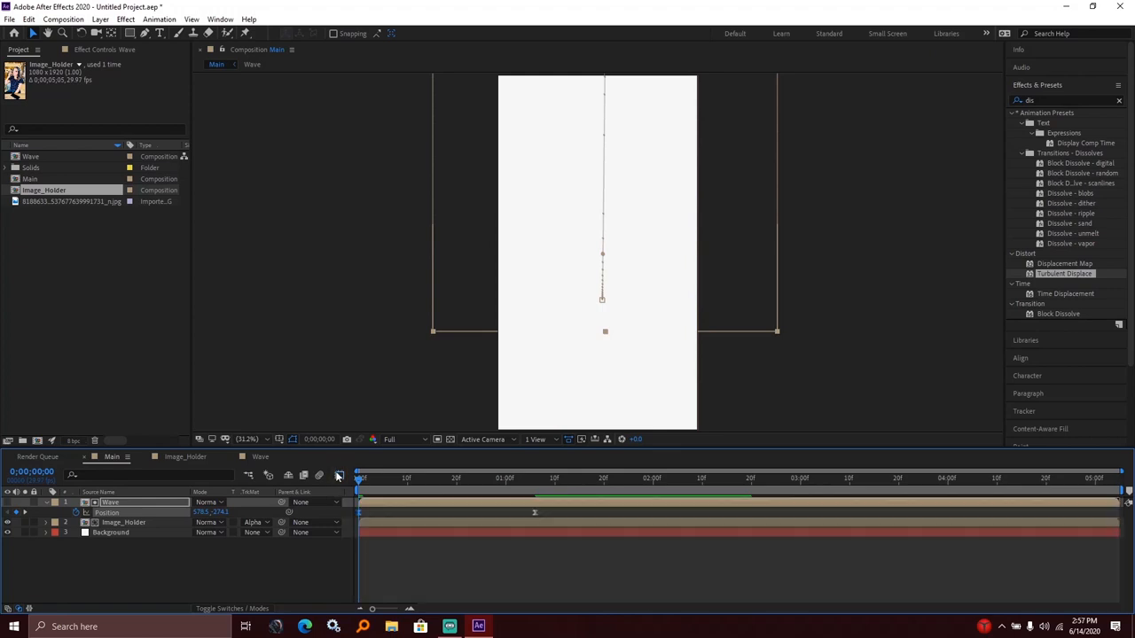
{"action": "key", "text": "space"}
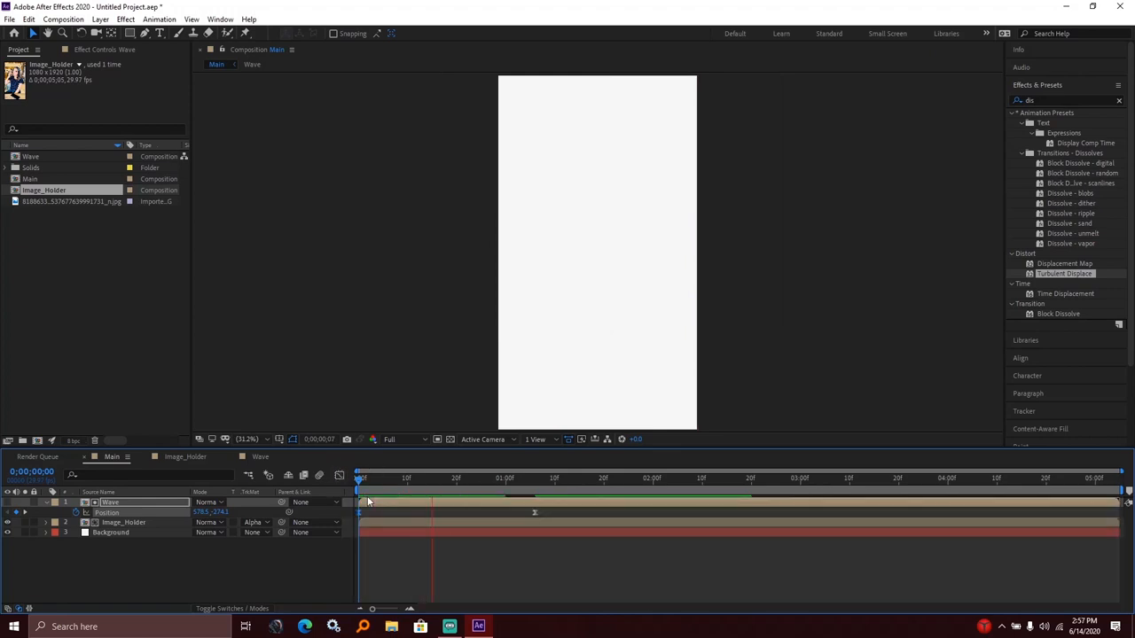
{"action": "key", "text": "space"}
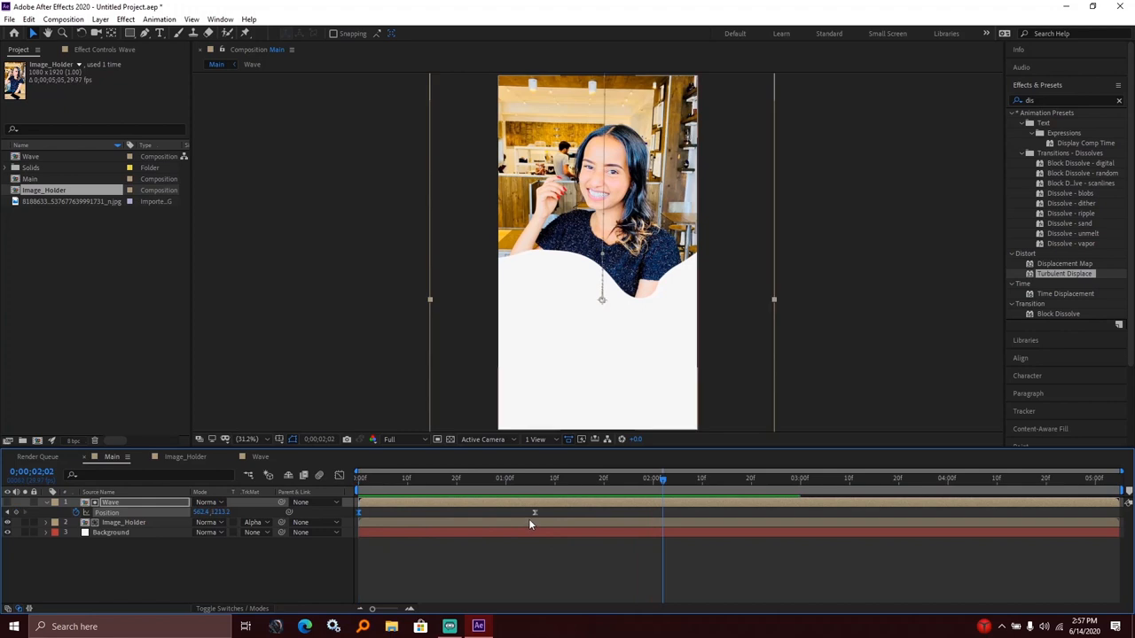
{"action": "left_click_drag", "start_coordinate": [535, 512], "coordinate": [582, 514]}
{"action": "left_click_drag", "start_coordinate": [369, 486], "coordinate": [357, 486]}
{"action": "key", "text": "space"}
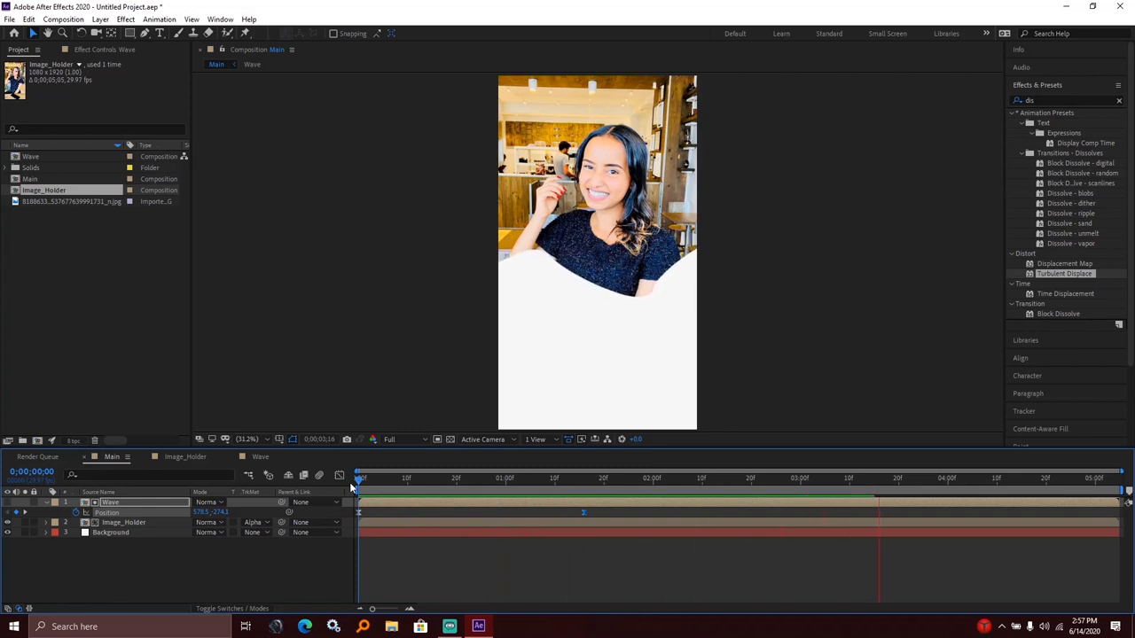
{"action": "key", "text": "space"}
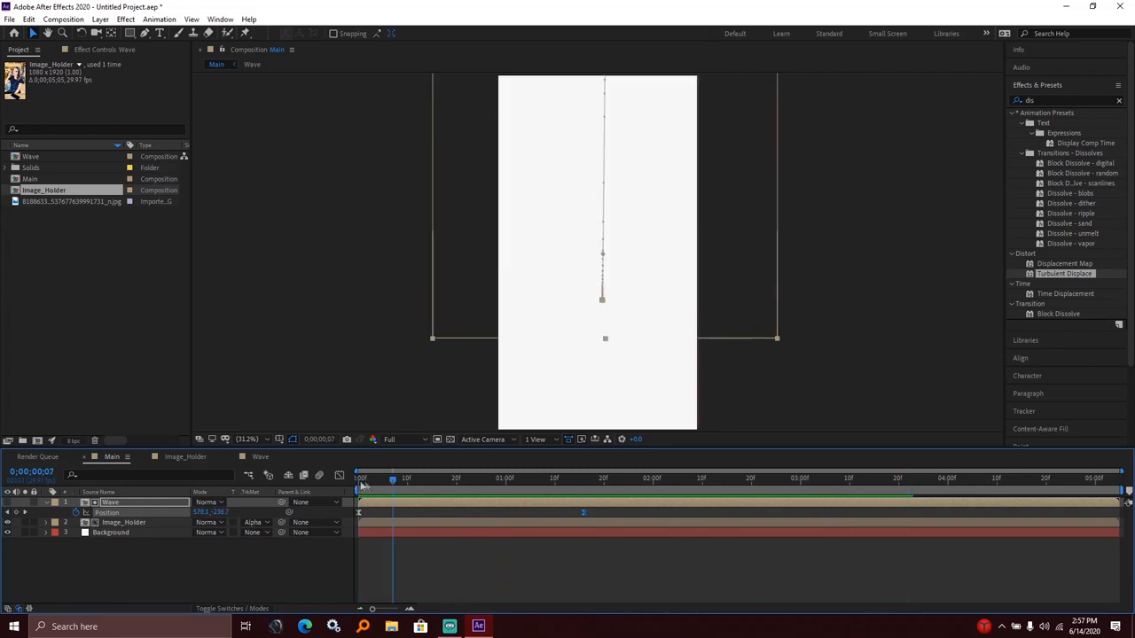
Step: Collapse the Wave layer's Position property and deselect the layer
{"action": "left_click", "coordinate": [46, 503]}
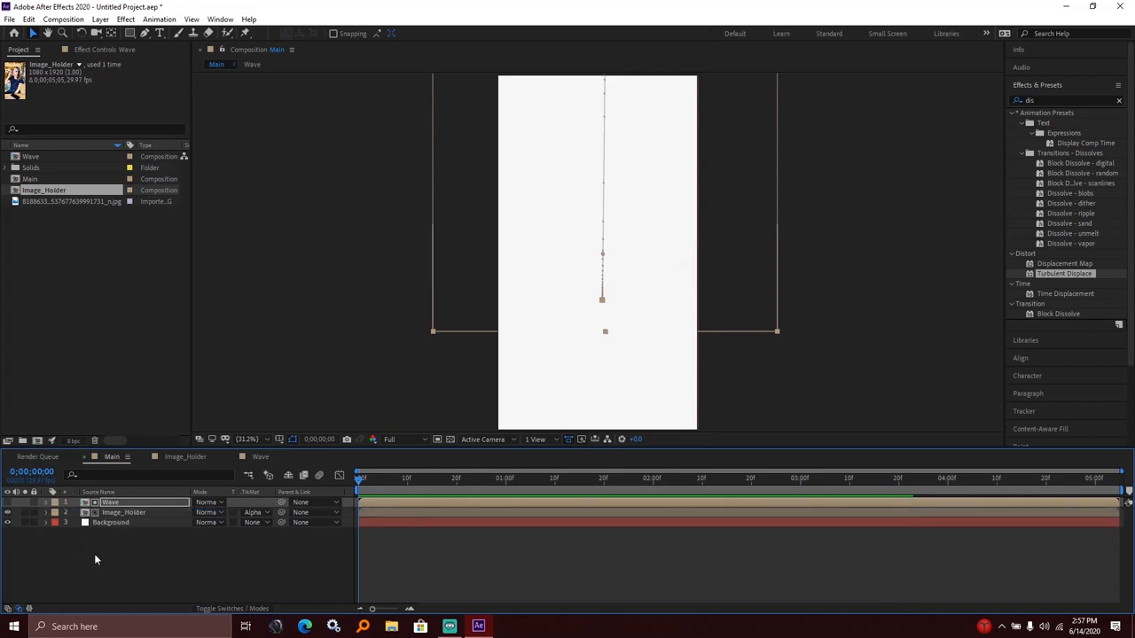
{"action": "left_click", "coordinate": [94, 554]}
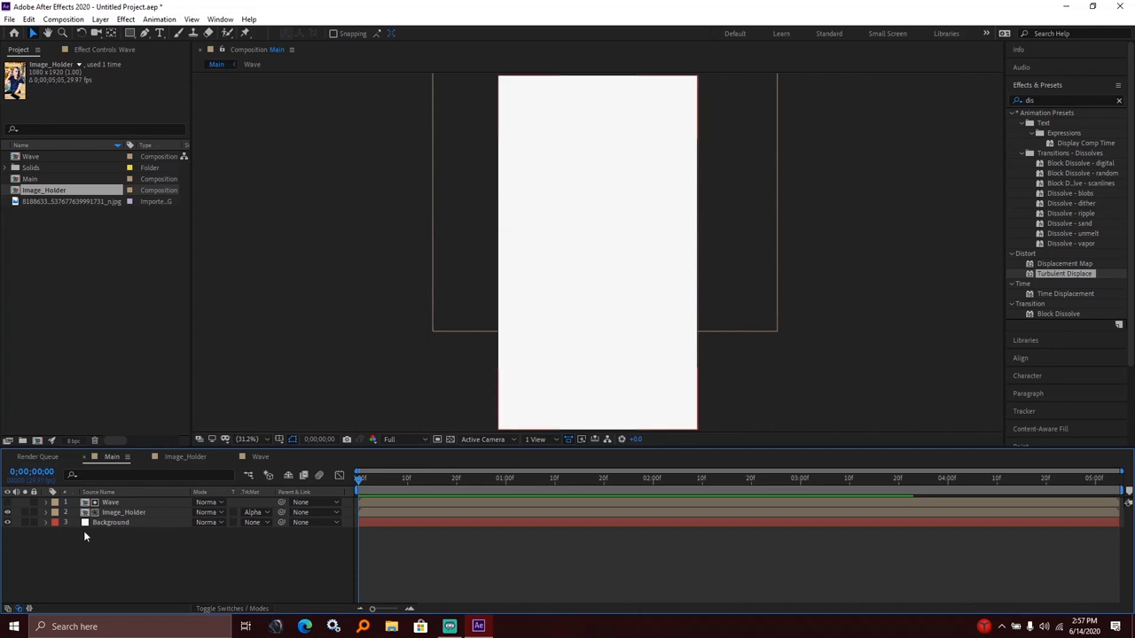
Step: With the Type tool at about one second in, create a "Your text here" layer below the photo and select all its text
{"action": "left_click", "coordinate": [159, 34]}
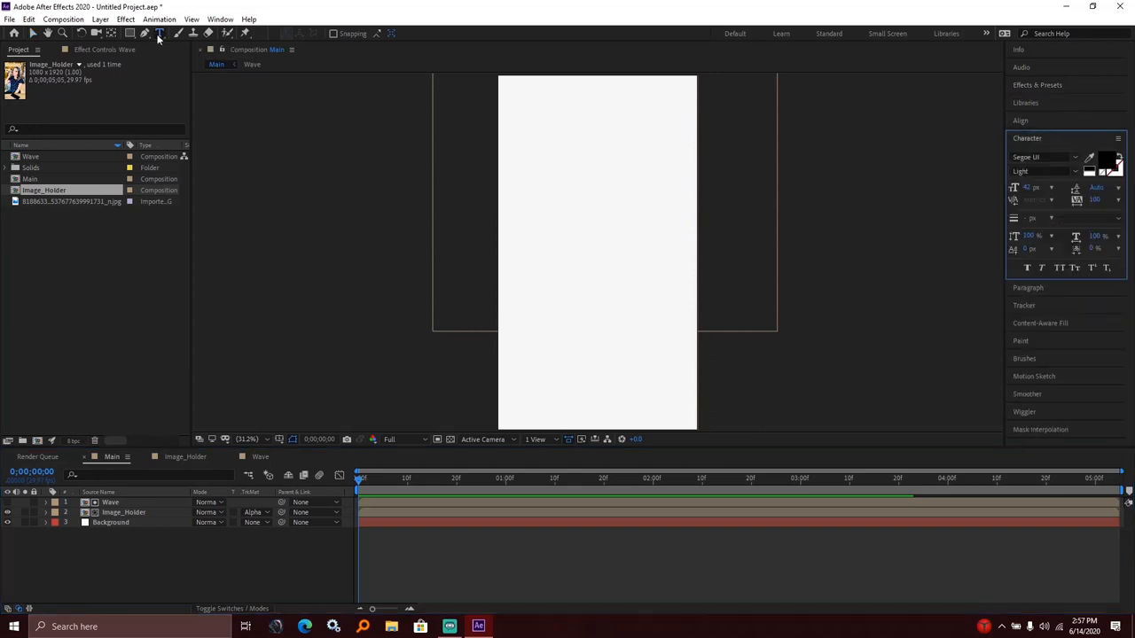
{"action": "left_click_drag", "start_coordinate": [359, 479], "coordinate": [485, 479]}
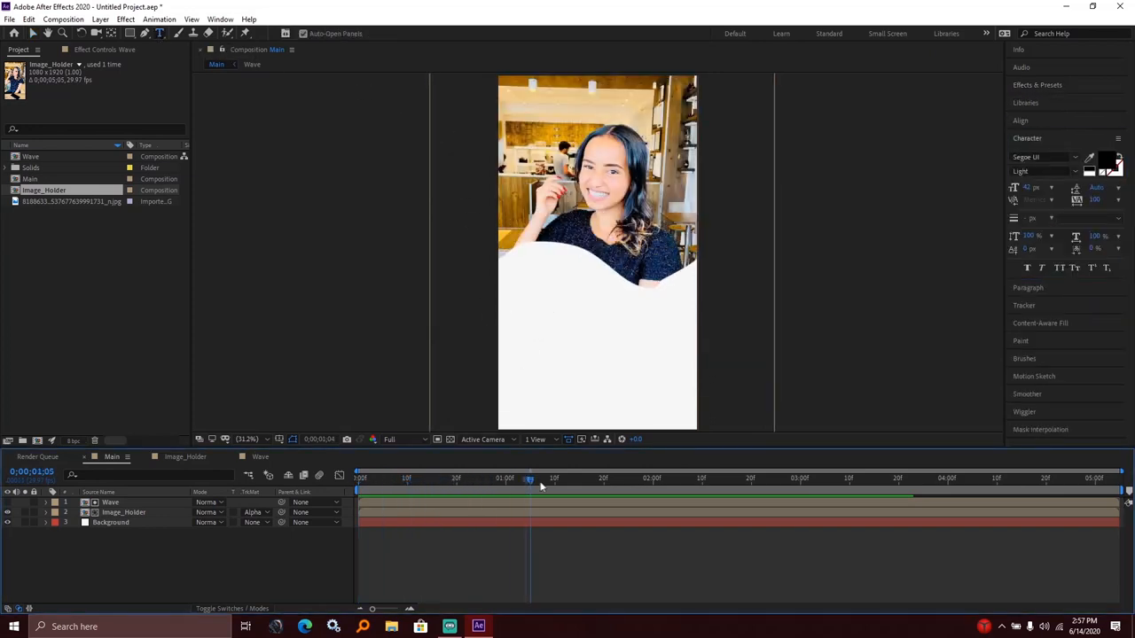
{"action": "mouse_move", "coordinate": [485, 479]}
{"action": "left_mouse_down"}
{"action": "mouse_move", "coordinate": [464, 497]}
{"action": "mouse_move", "coordinate": [575, 495]}
{"action": "left_mouse_up"}
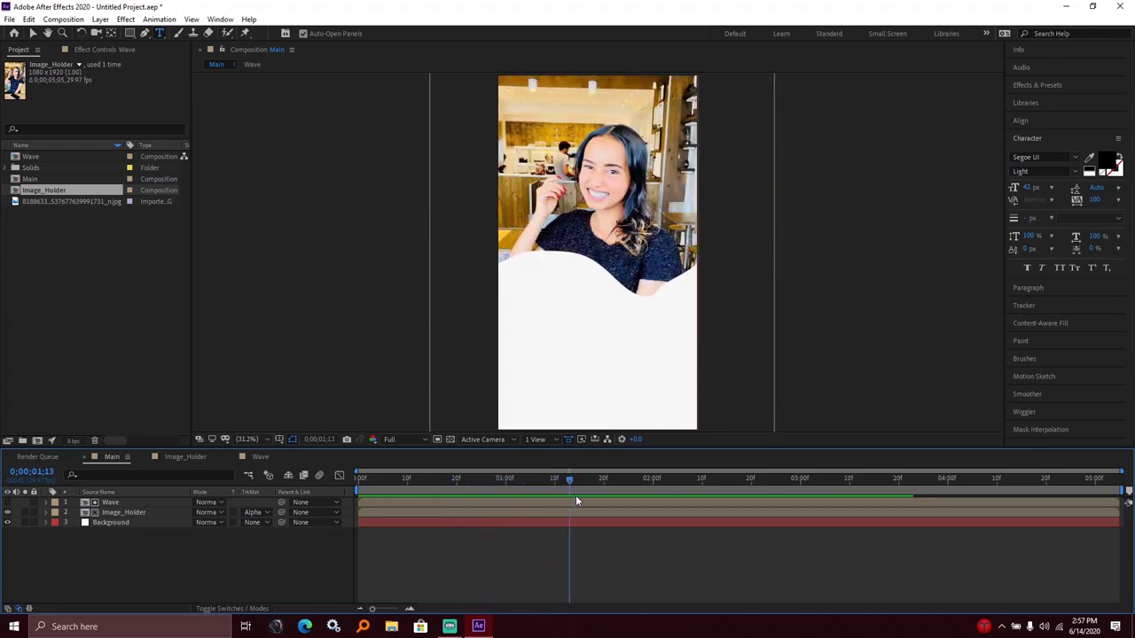
{"action": "left_click", "coordinate": [542, 317]}
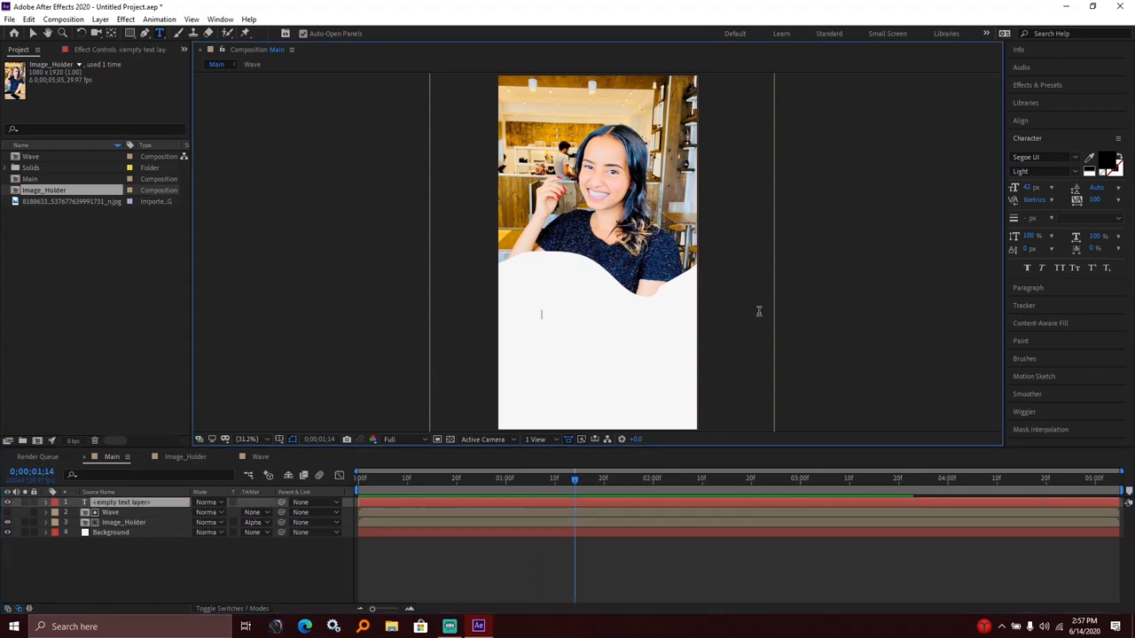
{"action": "type", "text": "Your"}
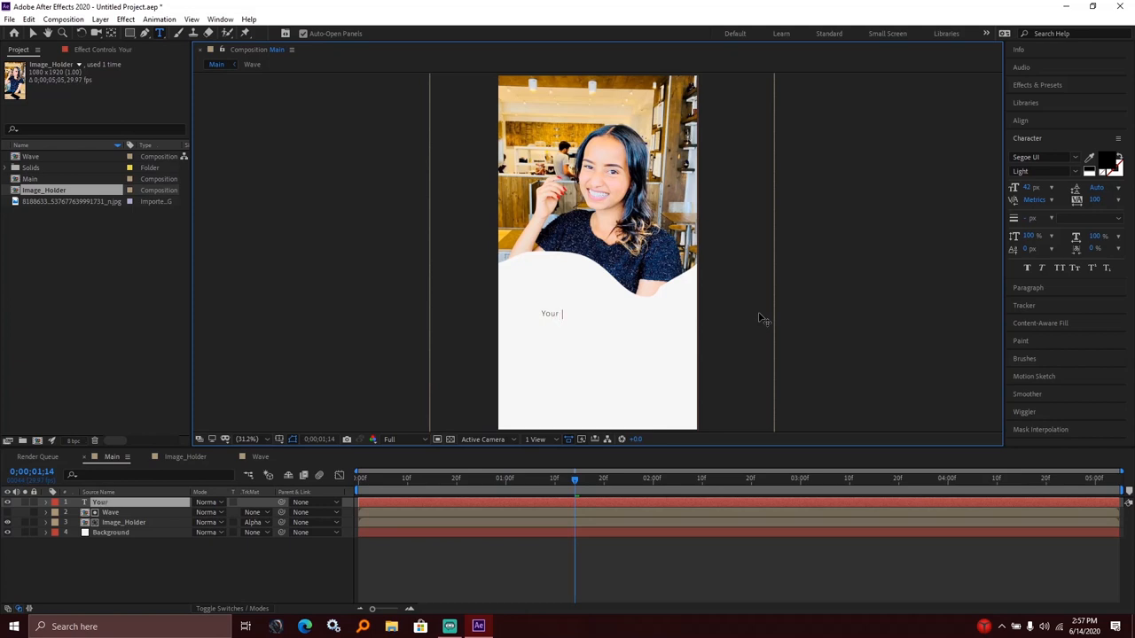
{"action": "type", "text": "ere"}
{"action": "key", "text": "ctrl+a"}
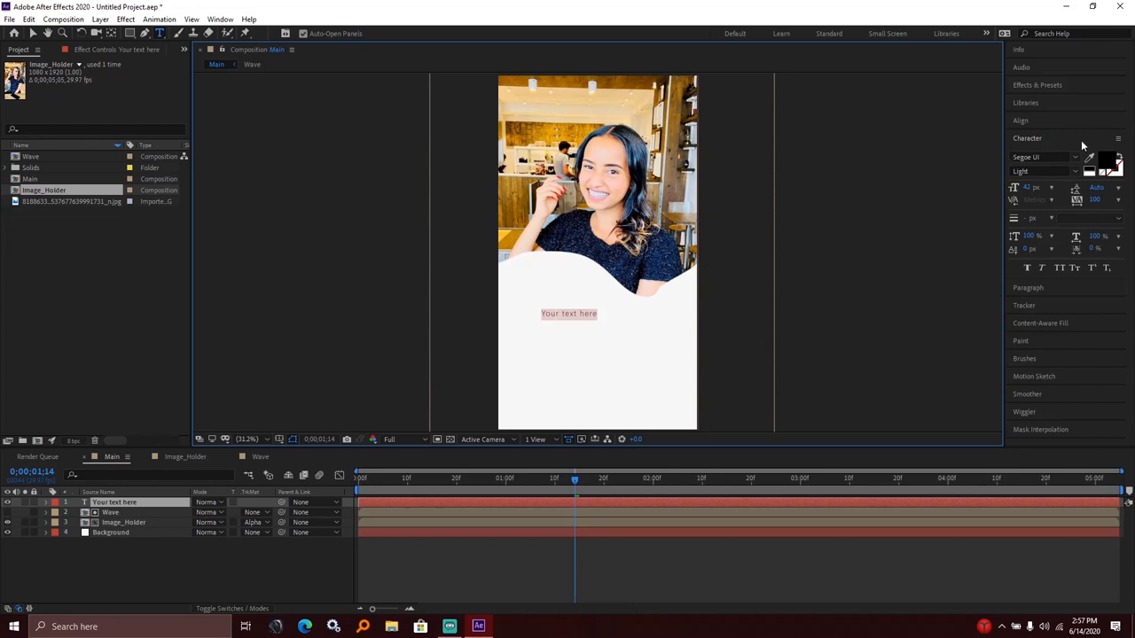
Step: Change the title's font family to Playlist Script in the Character panel
{"action": "left_click", "coordinate": [220, 18]}
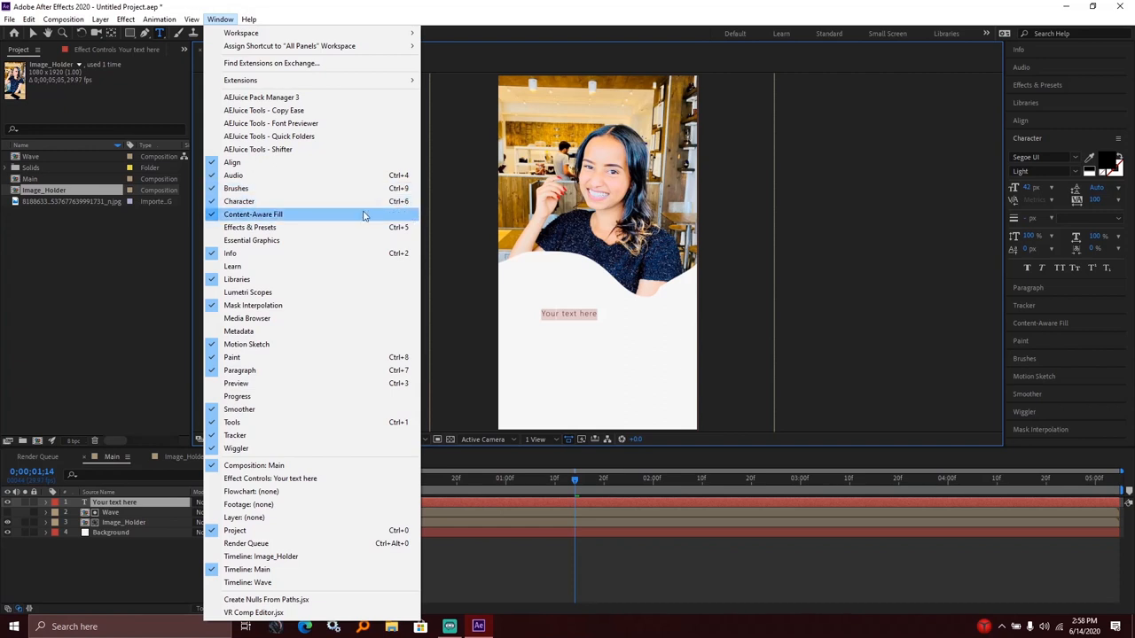
{"action": "left_click", "coordinate": [722, 6]}
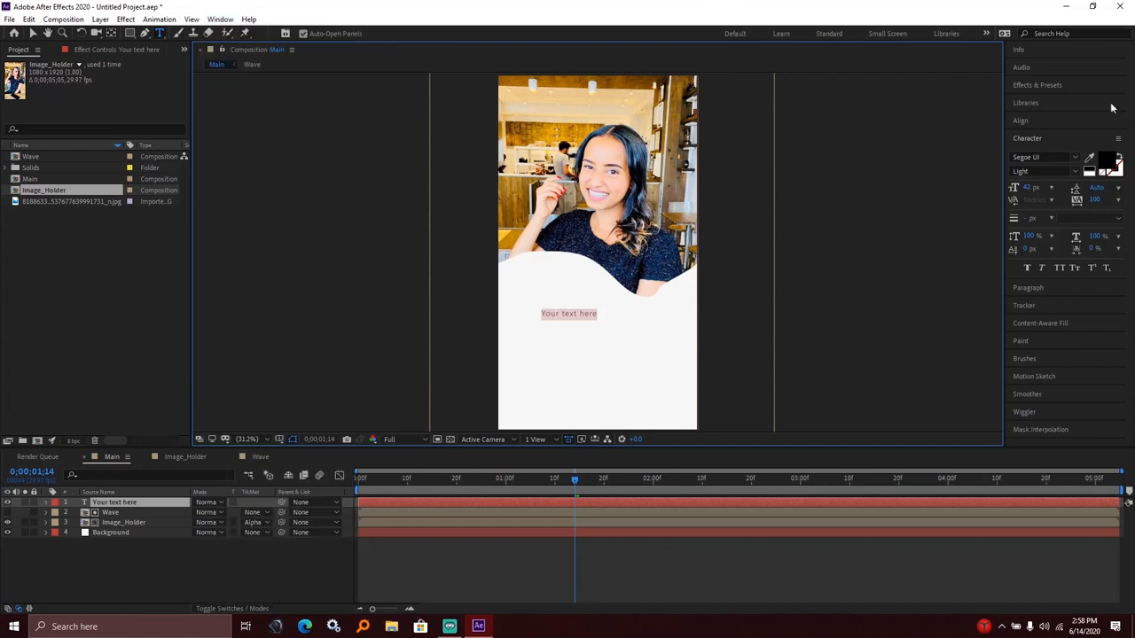
{"action": "left_click", "coordinate": [1044, 161]}
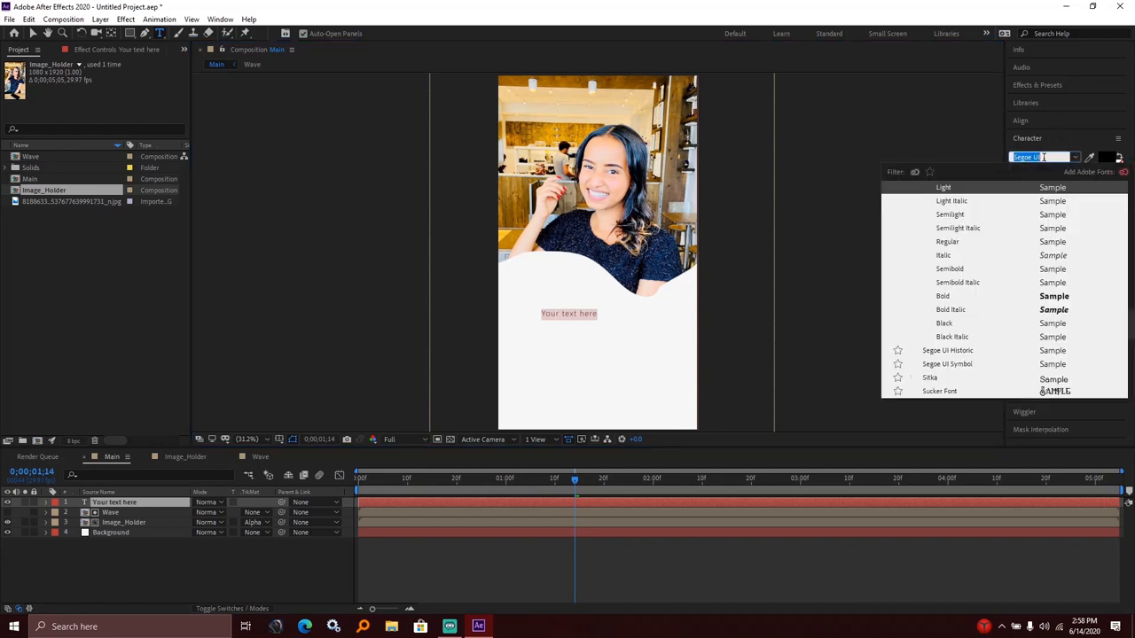
{"action": "type", "text": "play"}
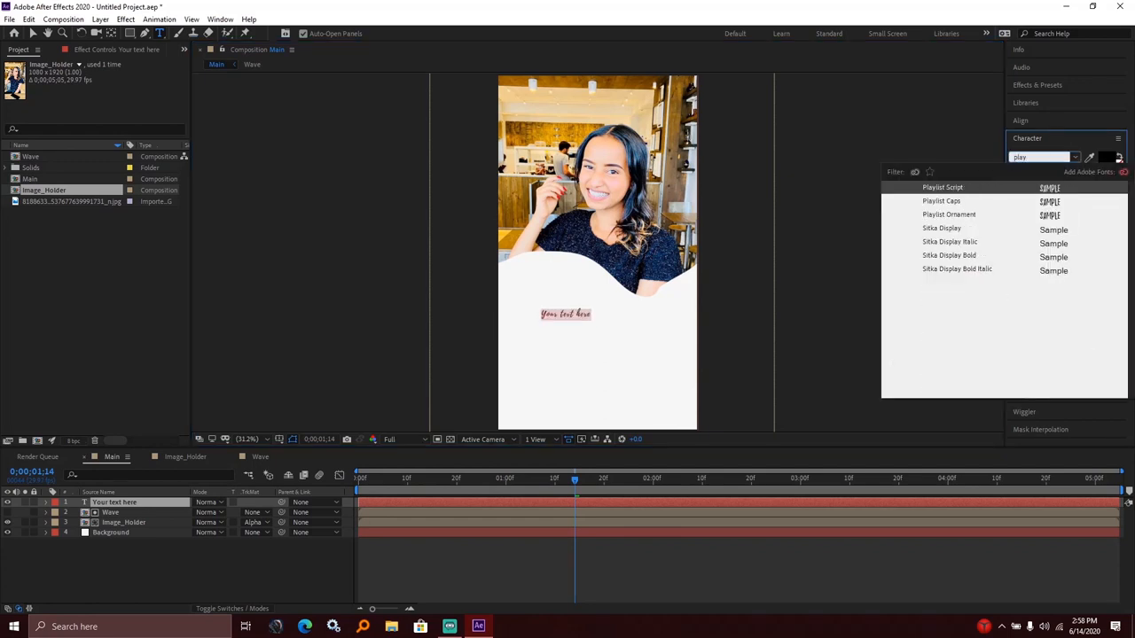
{"action": "key", "text": "Return"}
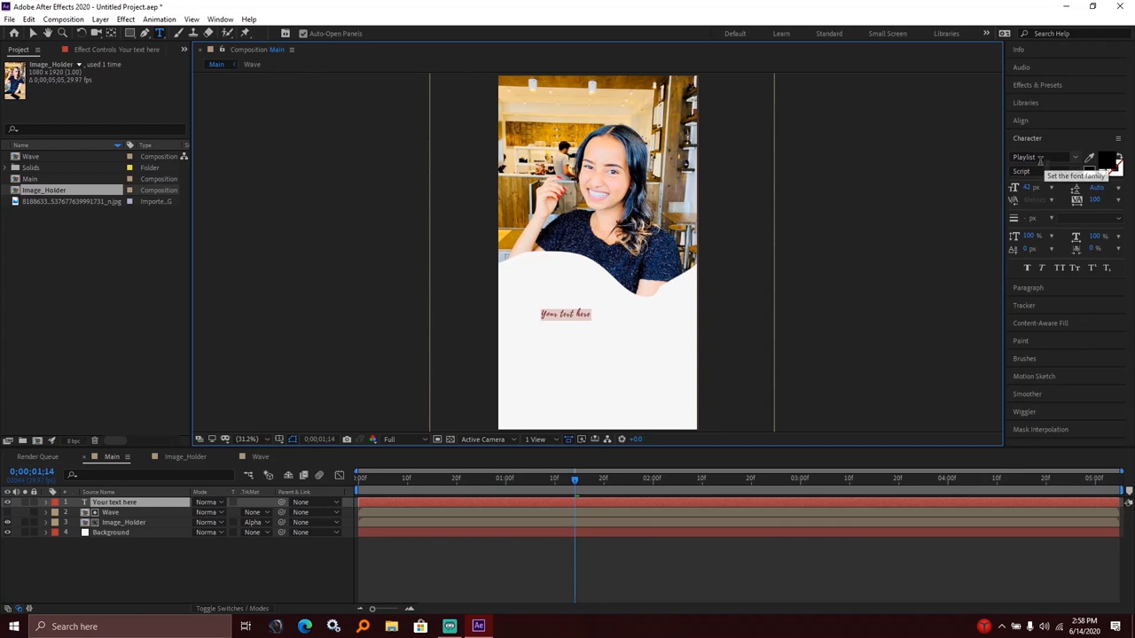
Step: Enlarge the title text to about 129 px and leave text editing
{"action": "left_click_drag", "start_coordinate": [1031, 189], "coordinate": [957, 251]}
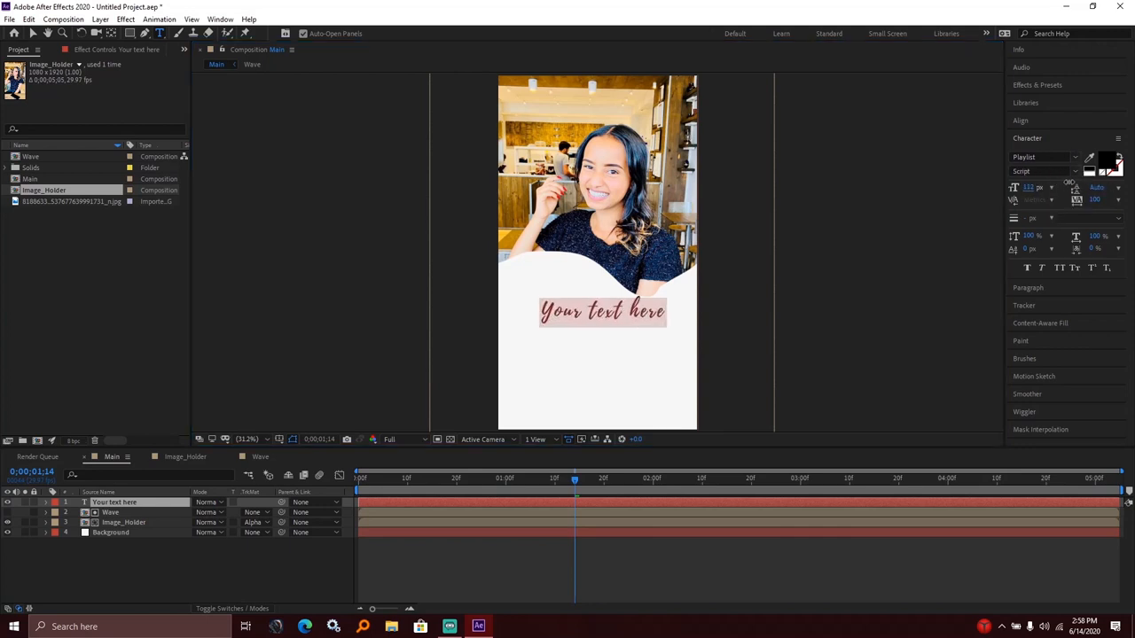
{"action": "key", "text": "Escape"}
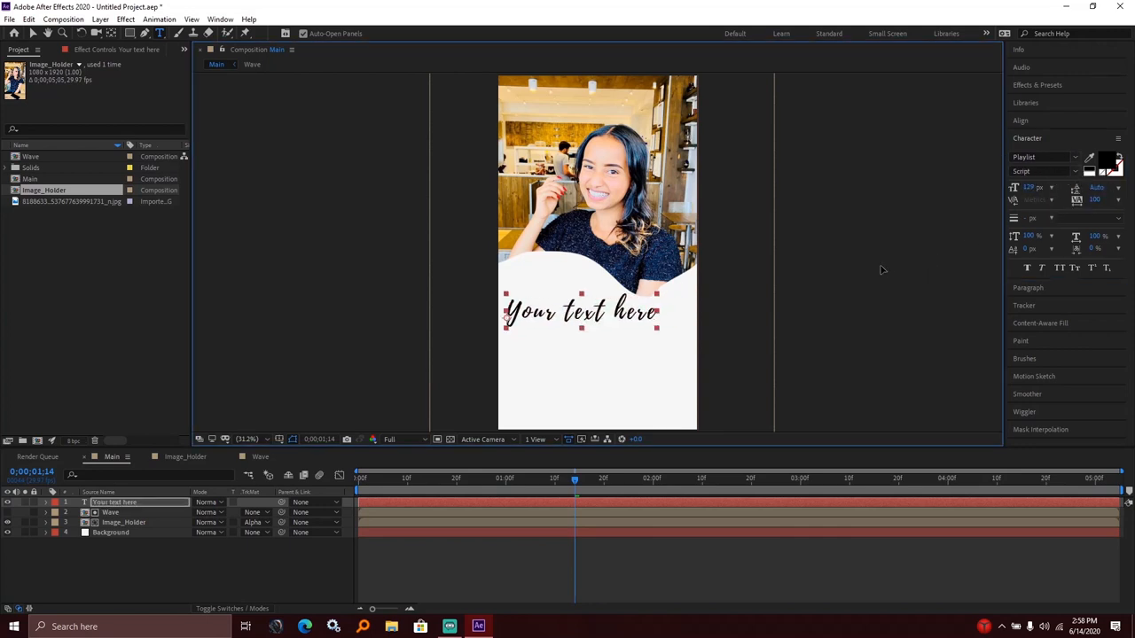
{"action": "left_click", "coordinate": [217, 569]}
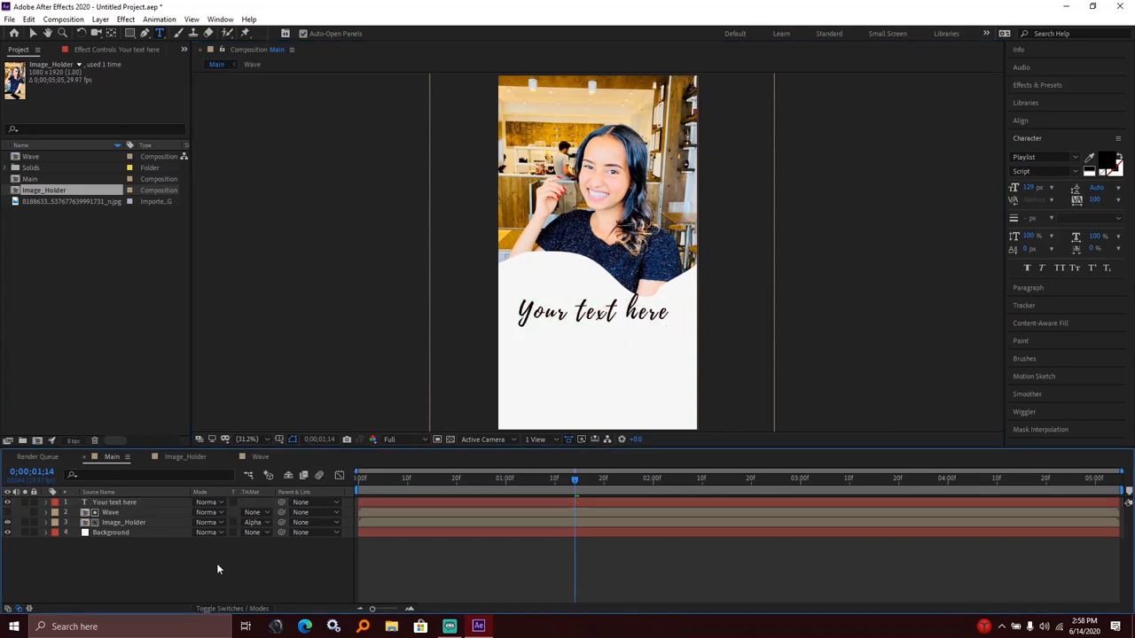
Step: Colour the title a strong red sampled with the eyedropper from the lips in the photo
{"action": "double_click", "coordinate": [121, 499]}
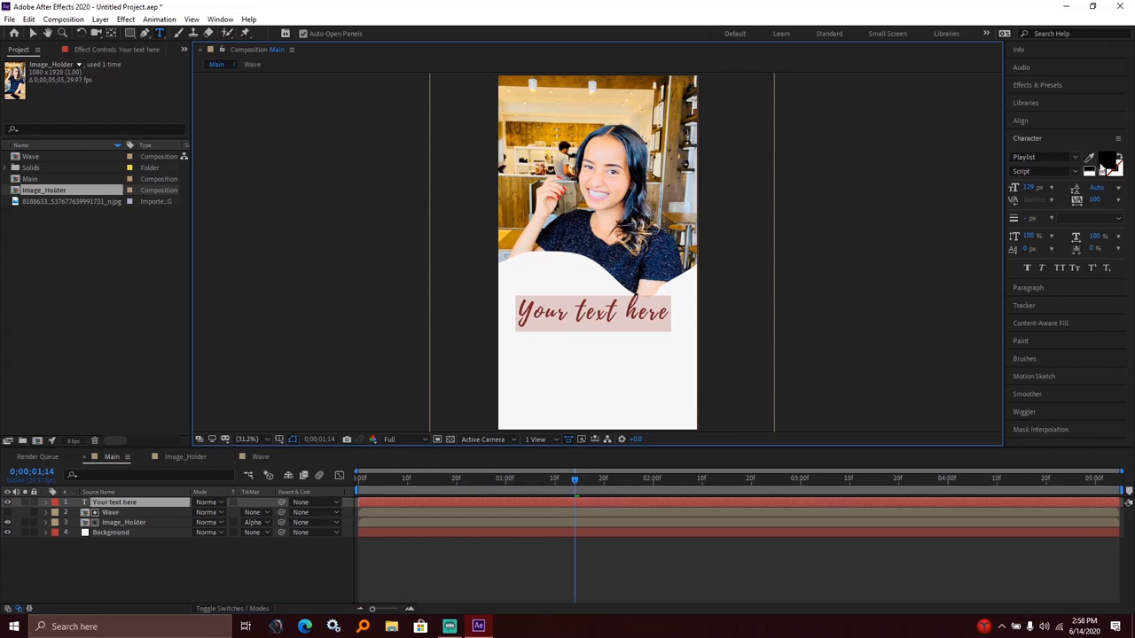
{"action": "left_click", "coordinate": [1110, 160]}
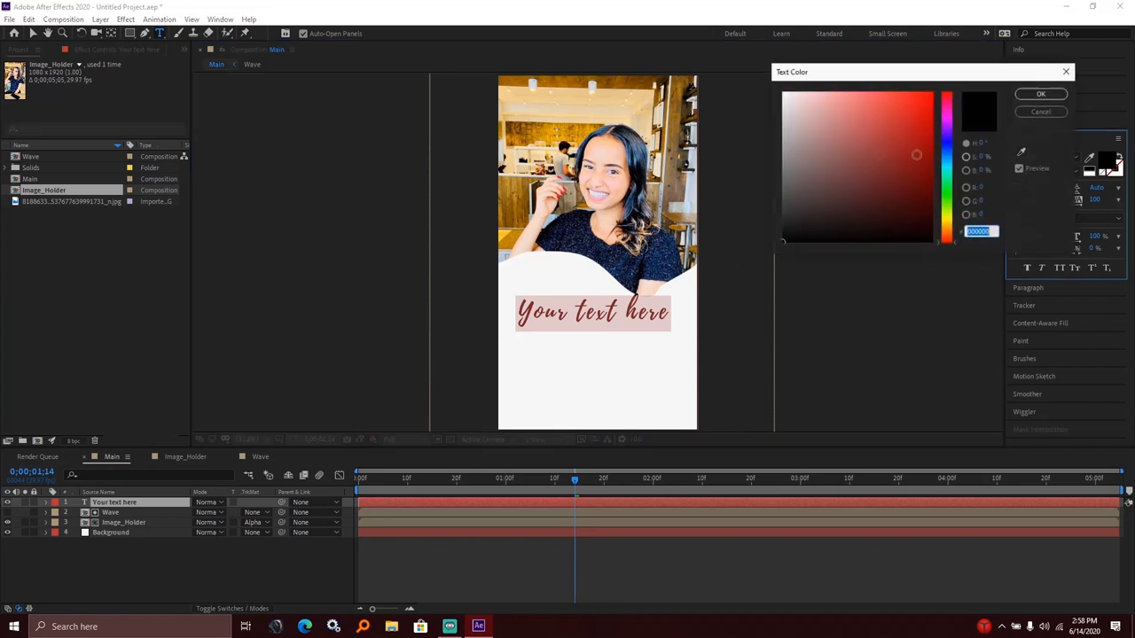
{"action": "left_click", "coordinate": [1044, 94]}
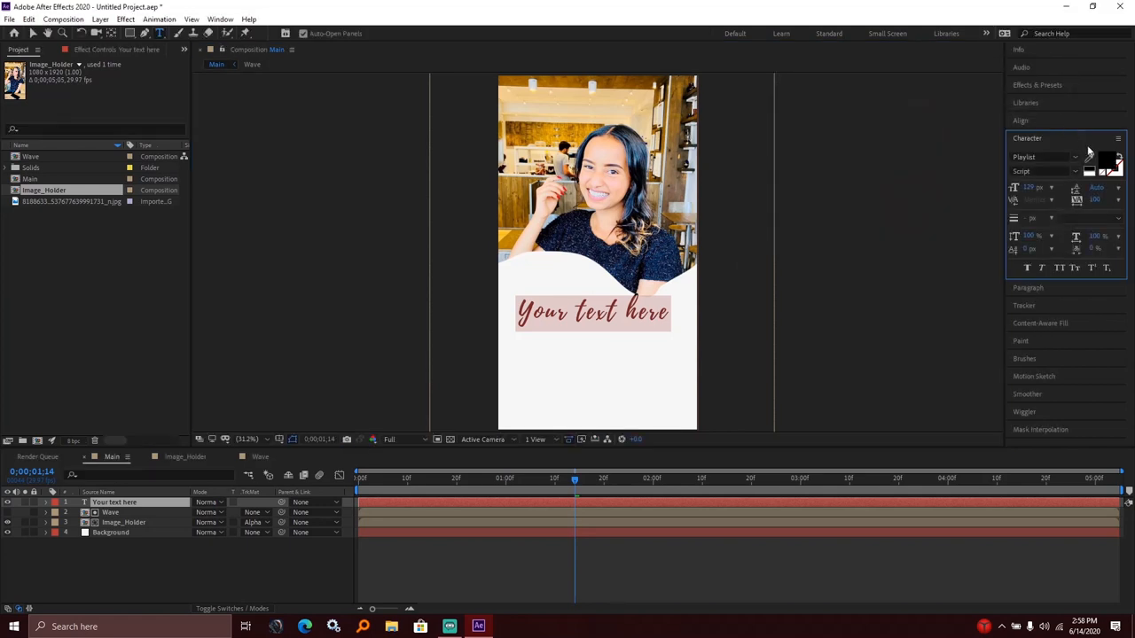
{"action": "left_click", "coordinate": [1090, 161]}
{"action": "left_click", "coordinate": [565, 190]}
Step: Deselect, then reselect the title layer with the Selection tool ready to move it
{"action": "left_click", "coordinate": [199, 562]}
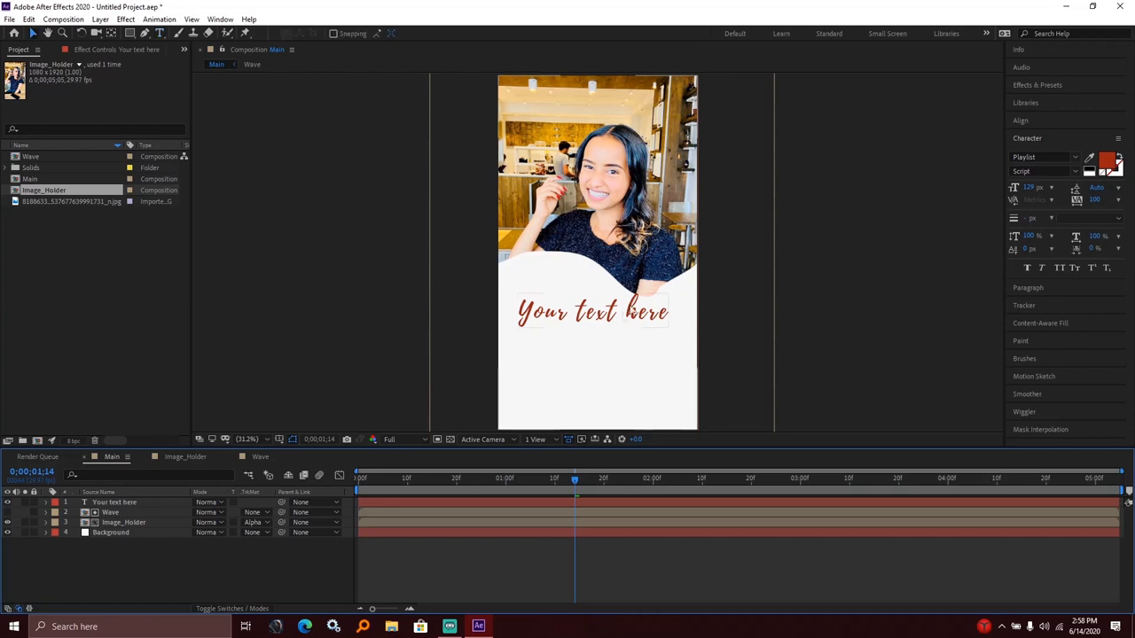
{"action": "key", "text": "v"}
{"action": "left_click", "coordinate": [630, 317]}
Step: Nudge the title into place, go to 1;16 and reveal its Position property
{"action": "left_click_drag", "start_coordinate": [629, 319], "coordinate": [631, 321]}
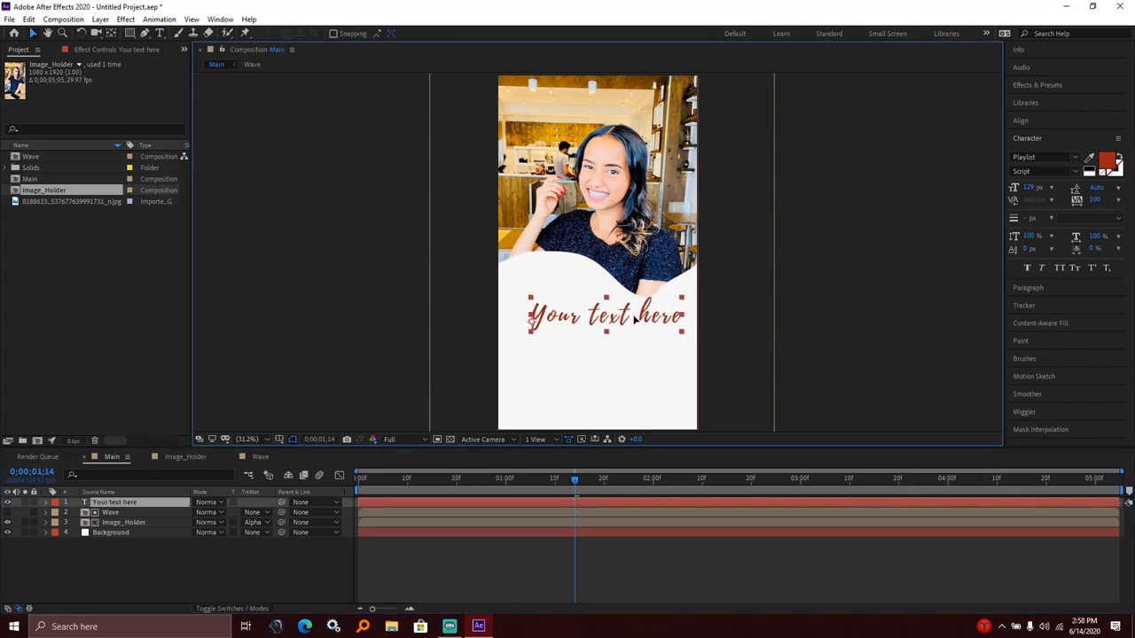
{"action": "left_click", "coordinate": [841, 274]}
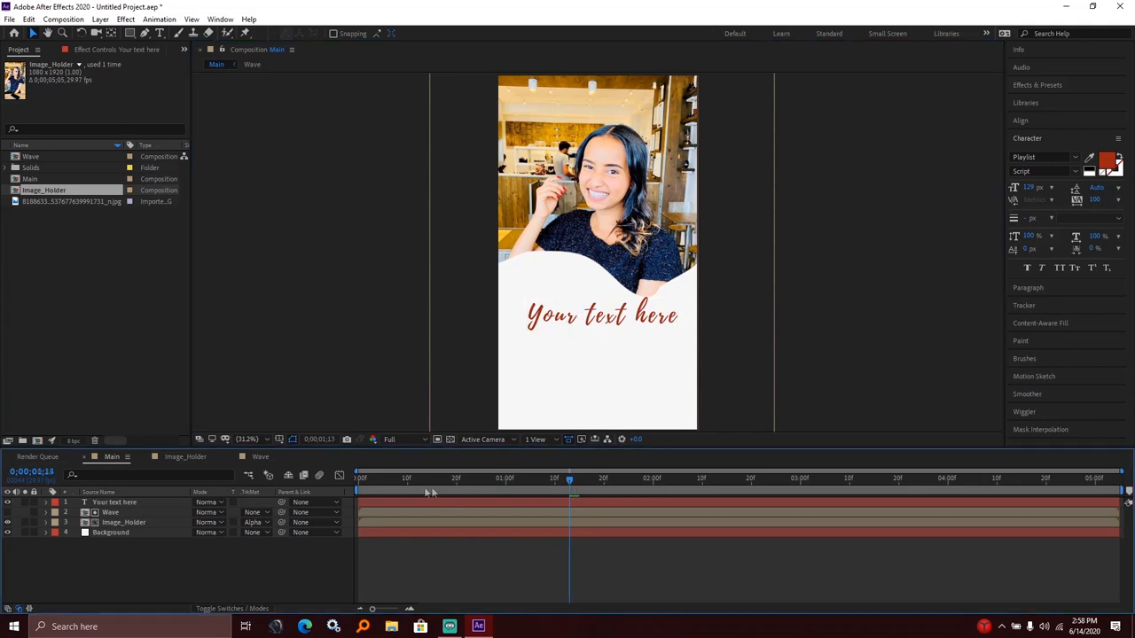
{"action": "mouse_move", "coordinate": [574, 483]}
{"action": "left_mouse_down"}
{"action": "mouse_move", "coordinate": [387, 489]}
{"action": "mouse_move", "coordinate": [583, 488]}
{"action": "left_mouse_up"}
{"action": "left_click", "coordinate": [125, 502]}
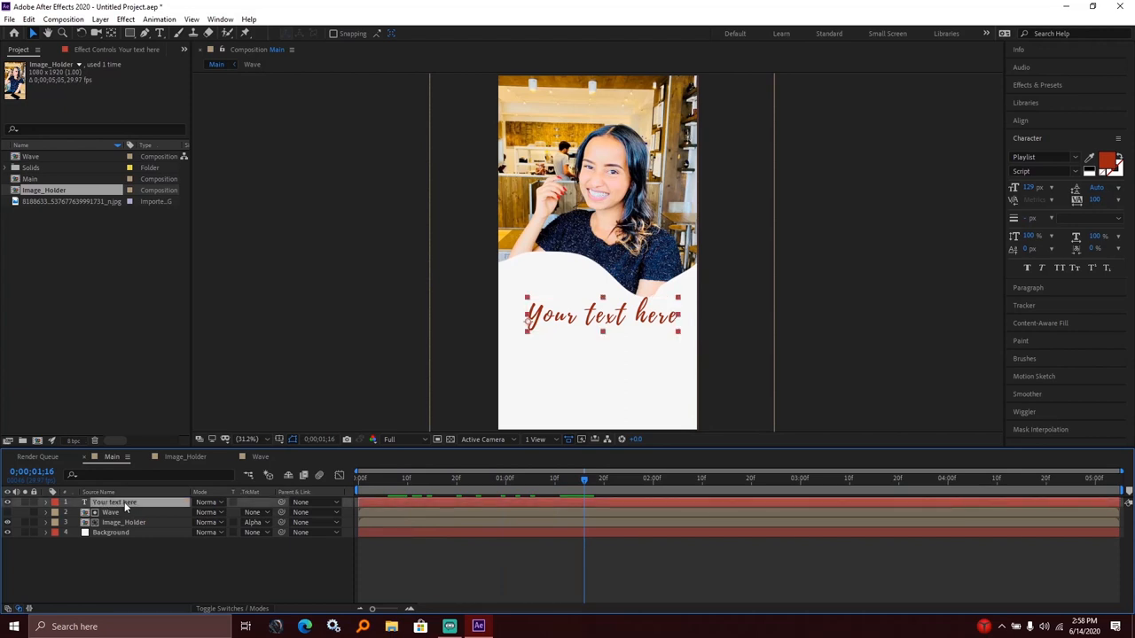
{"action": "key", "text": "p"}
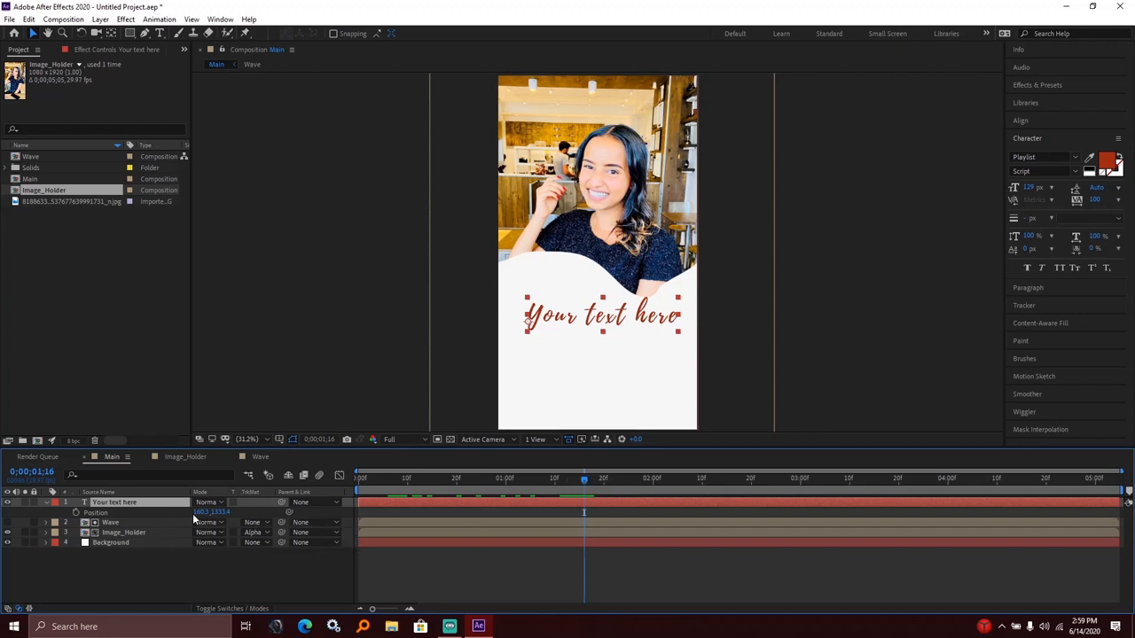
Step: Keyframe Position lower at 1;16, then back up in its resting place at 2;00
{"action": "left_click_drag", "start_coordinate": [554, 326], "coordinate": [544, 358]}
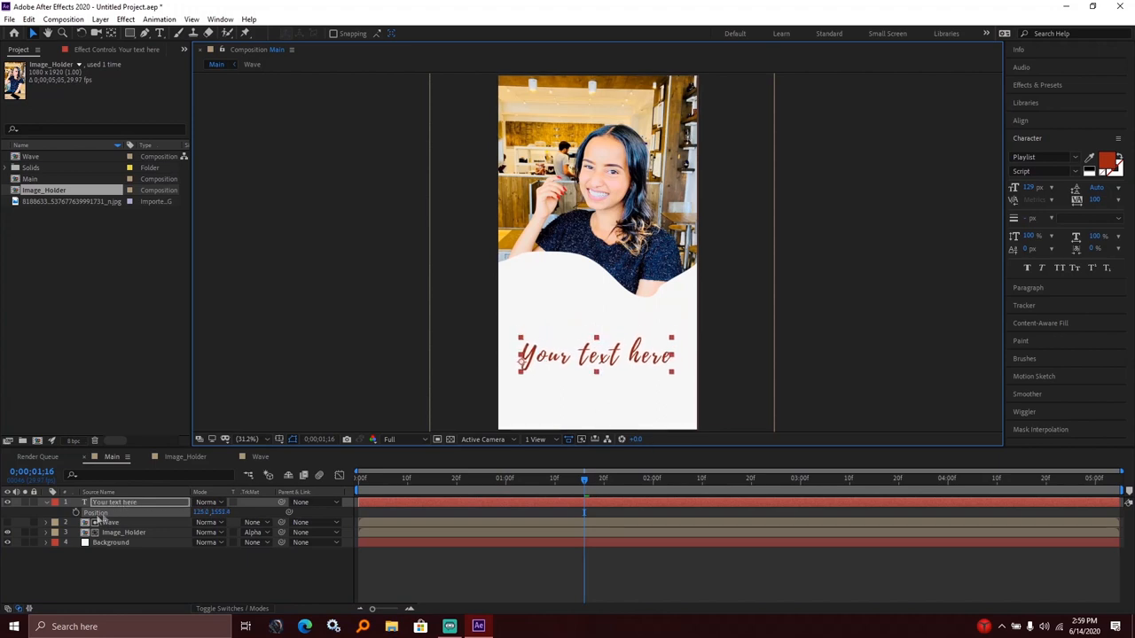
{"action": "key", "text": "Return"}
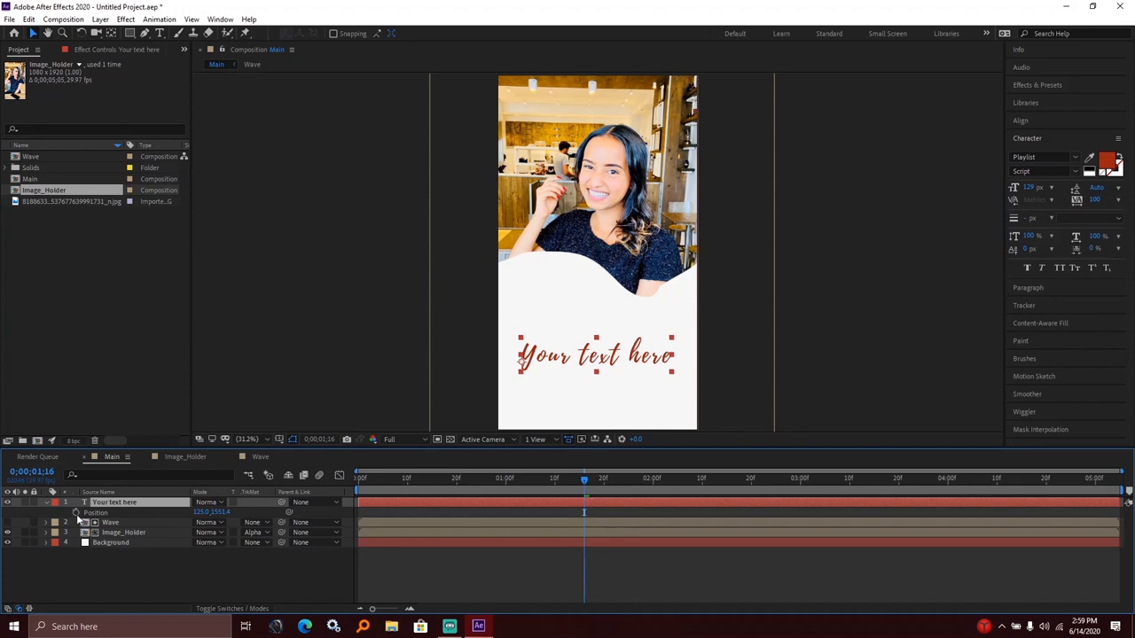
{"action": "left_click", "coordinate": [76, 512]}
{"action": "left_click_drag", "start_coordinate": [588, 478], "coordinate": [656, 474]}
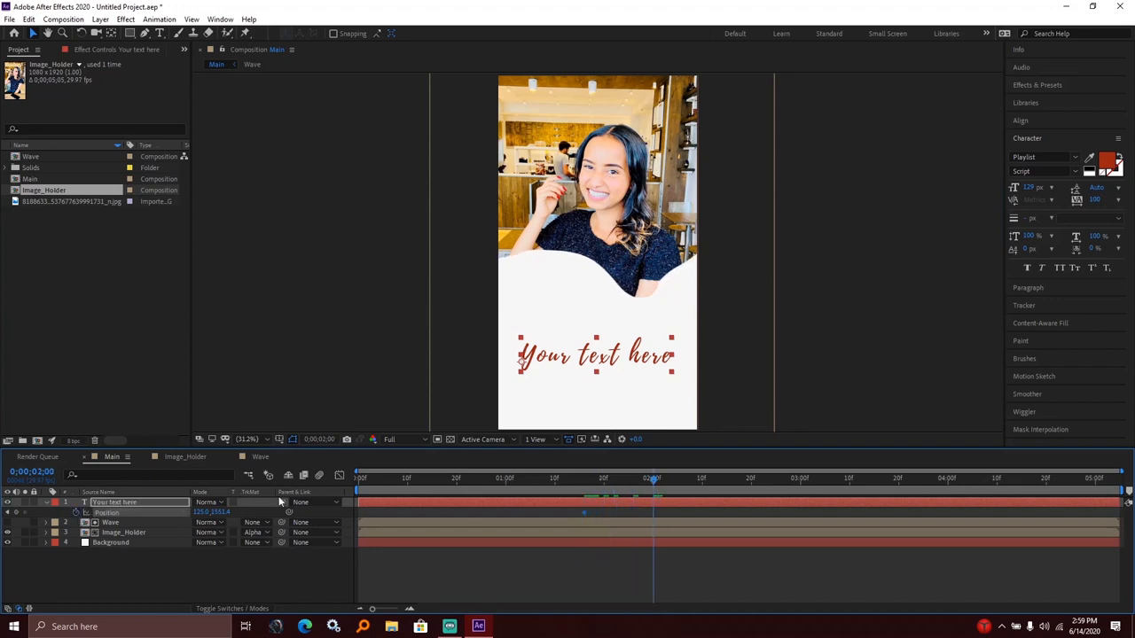
{"action": "left_click_drag", "start_coordinate": [547, 361], "coordinate": [549, 321]}
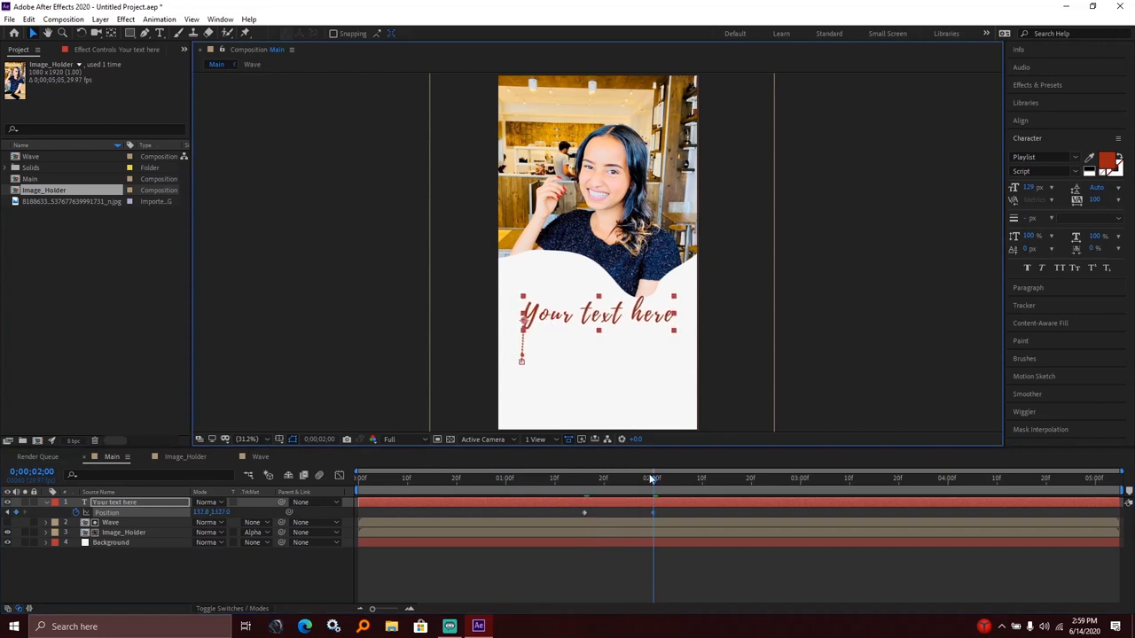
Step: Scrub back through the timeline to check the title rising
{"action": "left_click", "coordinate": [550, 483]}
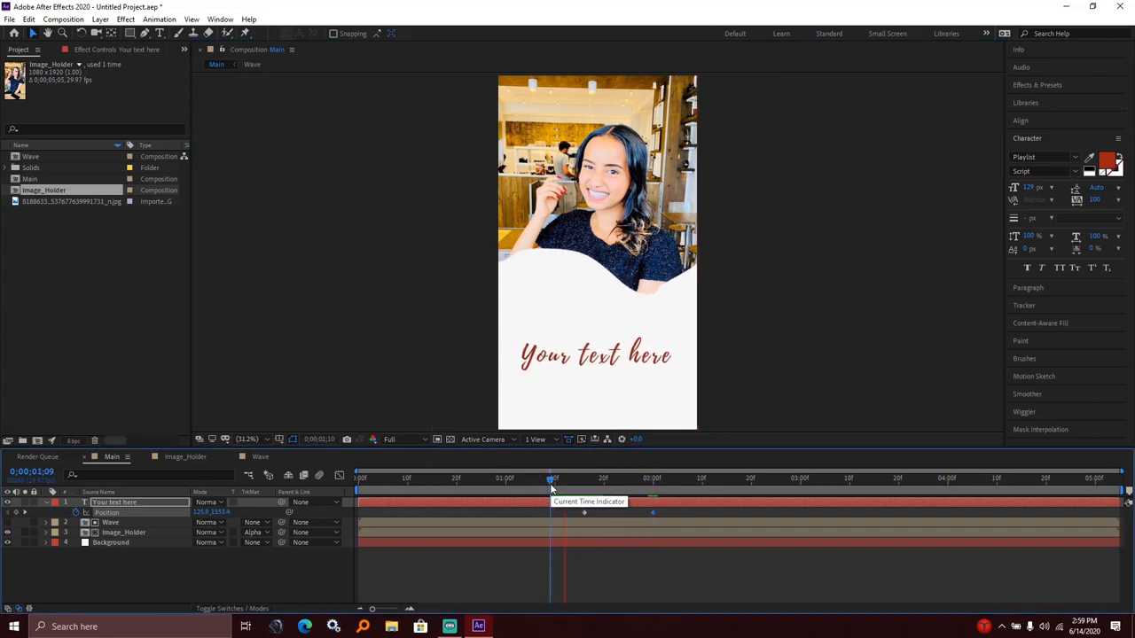
{"action": "left_click_drag", "start_coordinate": [565, 479], "coordinate": [584, 480]}
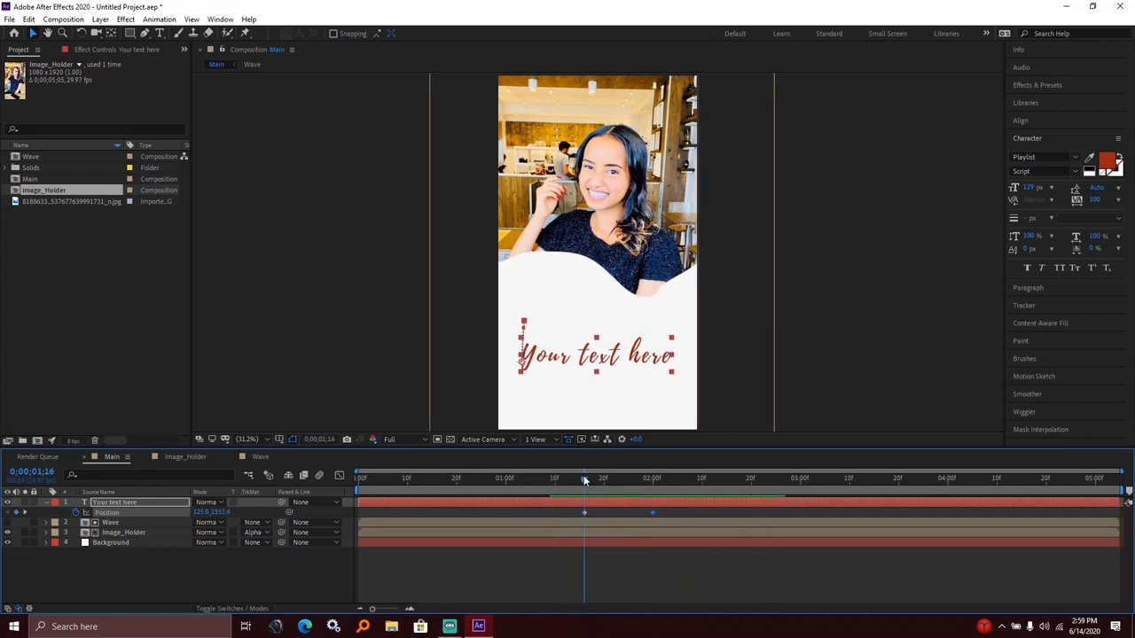
{"action": "left_click", "coordinate": [132, 502]}
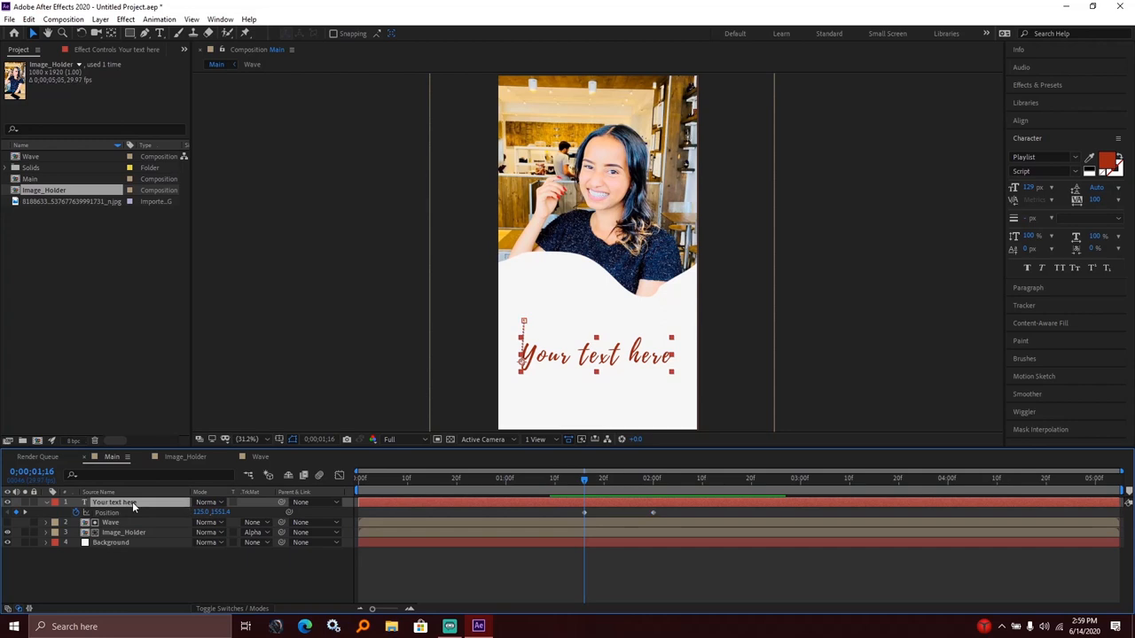
Step: Keyframe the title's Opacity from 0% at 1;16 to 100% at 2;00
{"action": "key", "text": "shift+t"}
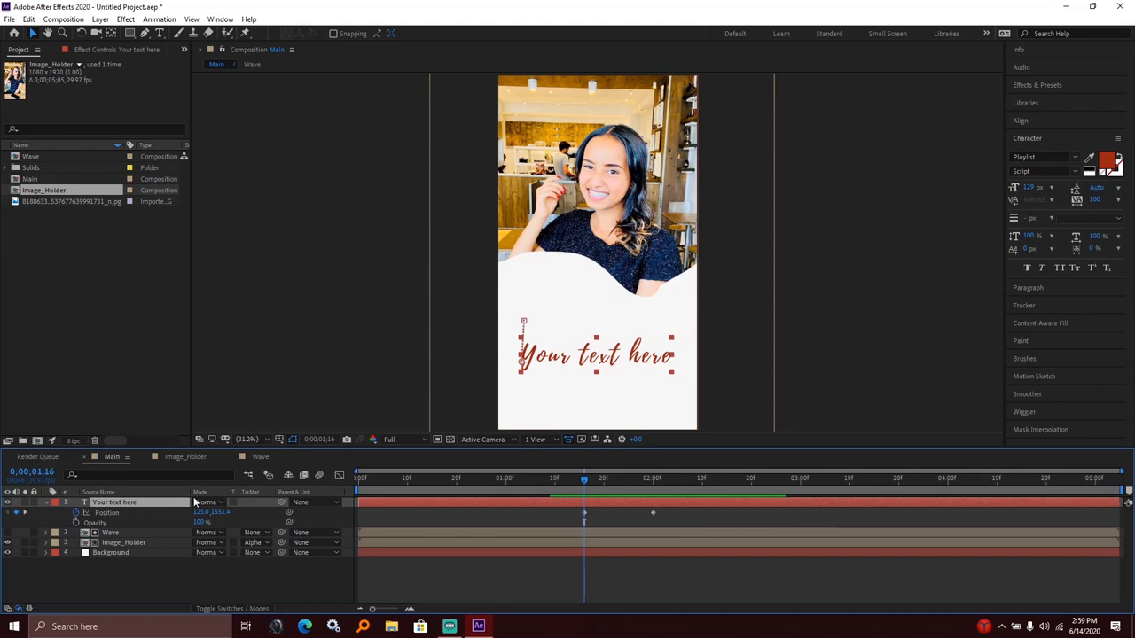
{"action": "left_click", "coordinate": [76, 522]}
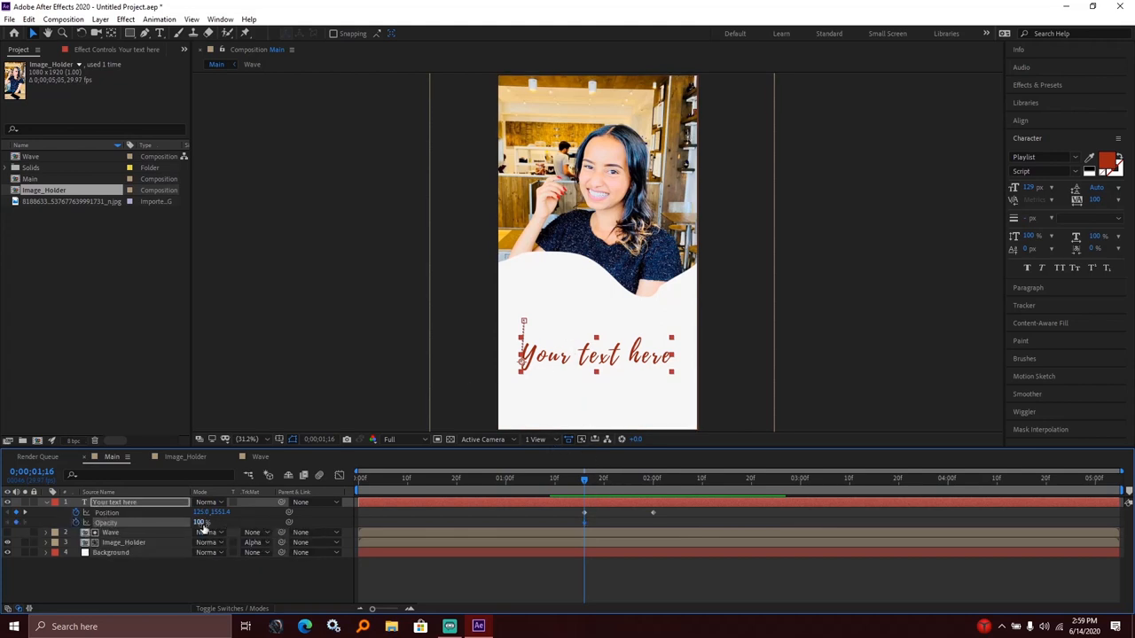
{"action": "left_click", "coordinate": [202, 522]}
{"action": "type", "text": "0"}
{"action": "key", "text": "Return"}
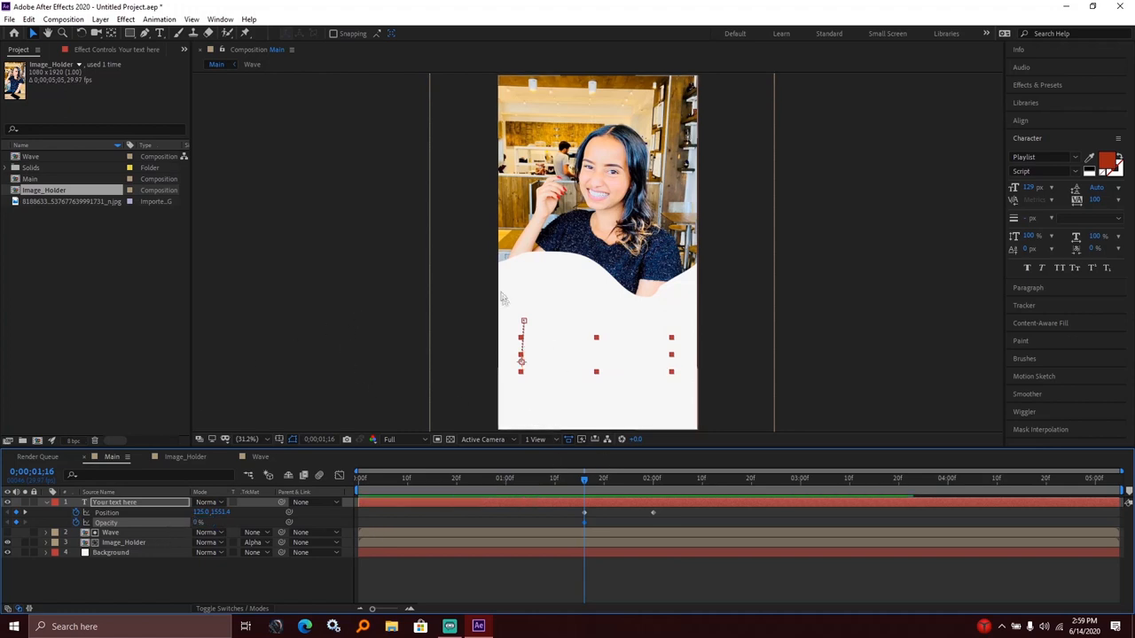
{"action": "left_click_drag", "start_coordinate": [585, 484], "coordinate": [655, 480]}
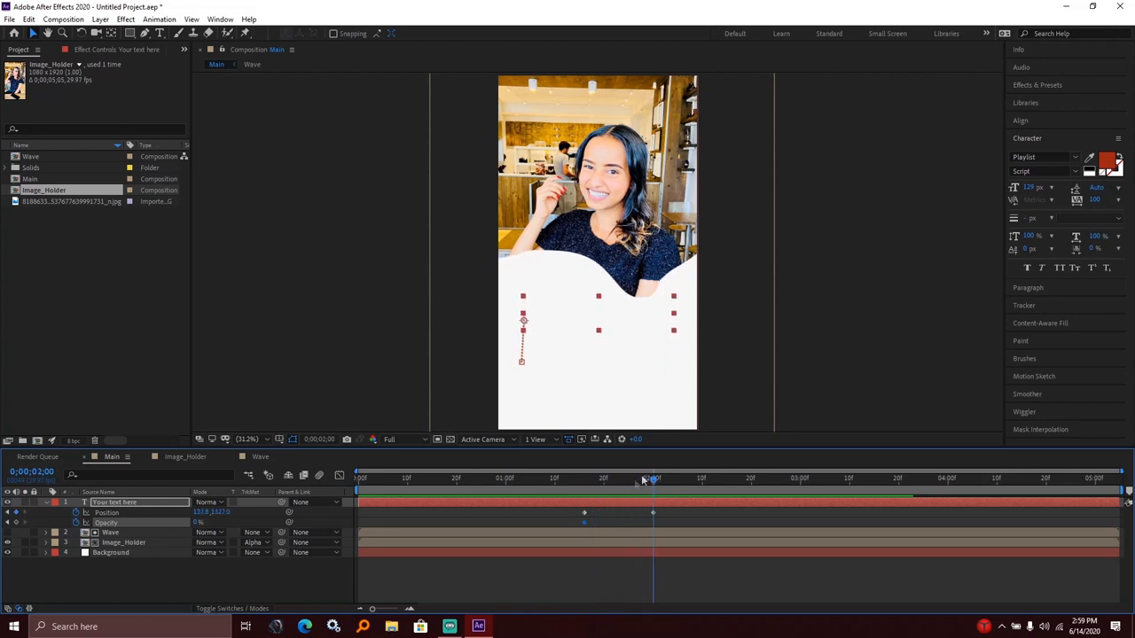
{"action": "left_click", "coordinate": [197, 522]}
{"action": "type", "text": "100"}
{"action": "key", "text": "Return"}
Step: Preview the fade, then select all the title's keyframes and apply Easy Ease (F9)
{"action": "left_click_drag", "start_coordinate": [648, 479], "coordinate": [572, 493]}
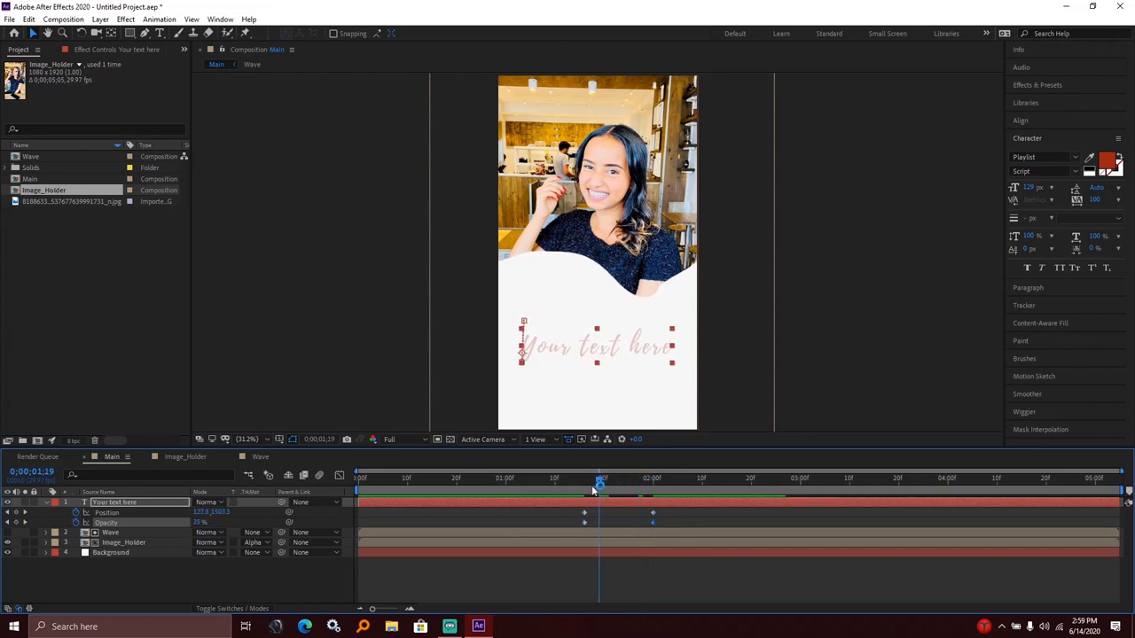
{"action": "key", "text": "space"}
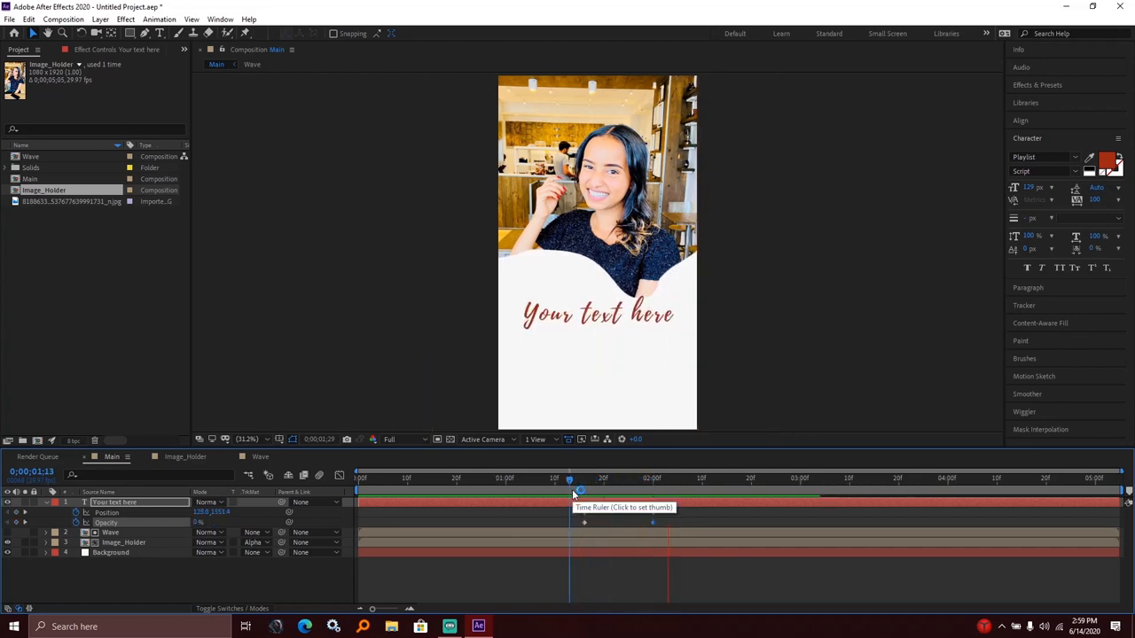
{"action": "key", "text": "space"}
{"action": "left_click", "coordinate": [577, 493]}
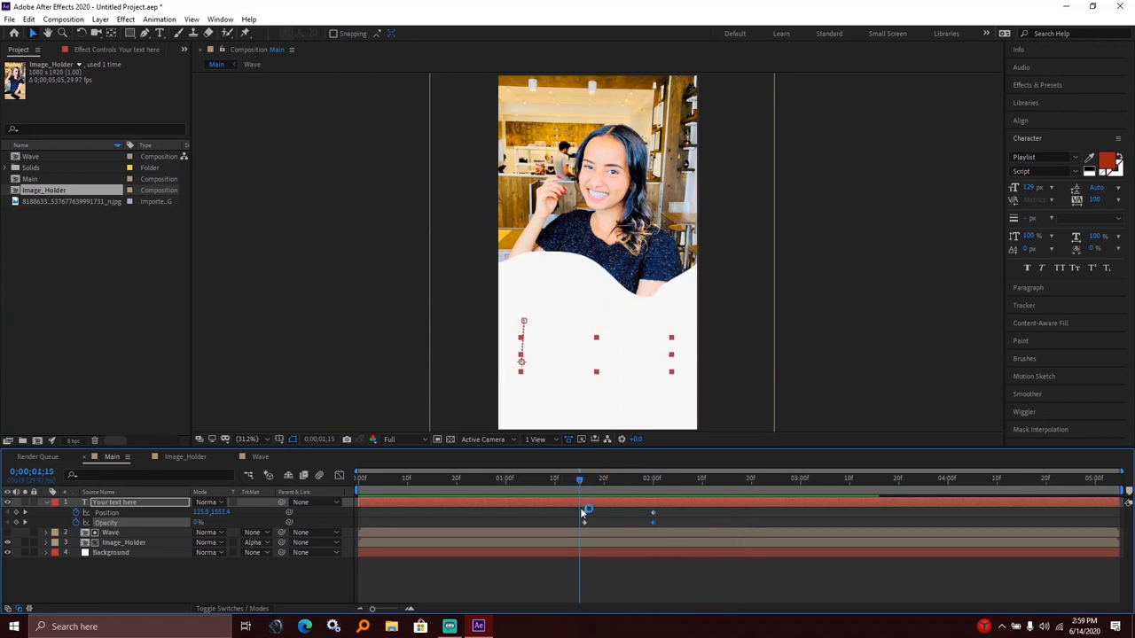
{"action": "mouse_move", "coordinate": [574, 509]}
{"action": "left_mouse_down"}
{"action": "mouse_move", "coordinate": [612, 528]}
{"action": "mouse_move", "coordinate": [666, 529]}
{"action": "left_mouse_up"}
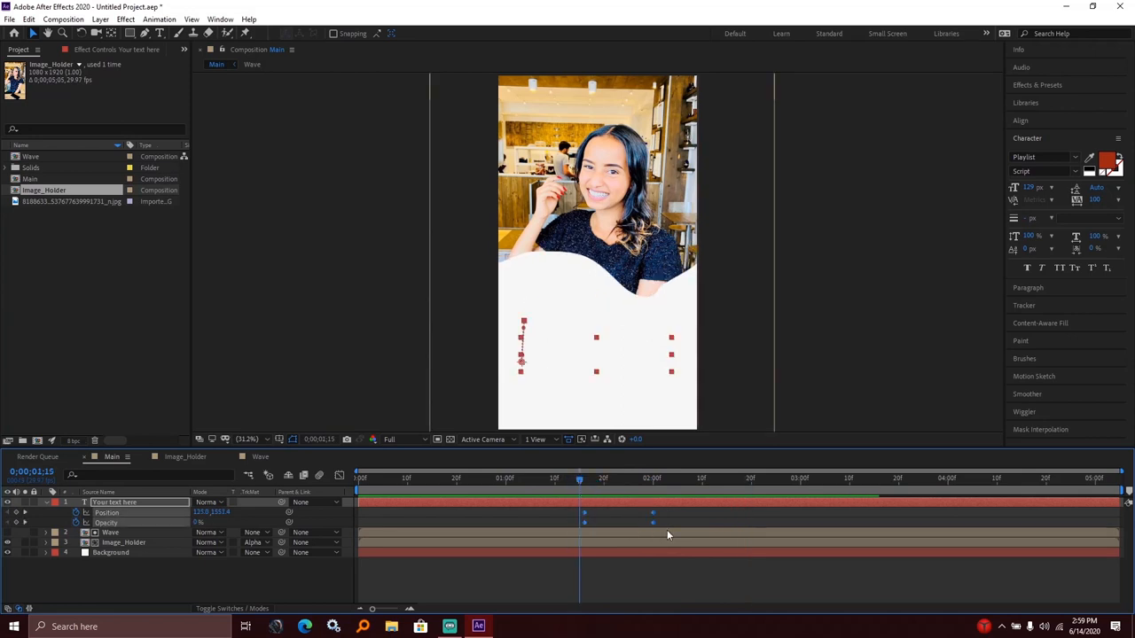
{"action": "key", "text": "F9"}
Step: In the Graph Editor pull the last keyframe's influence so speed spikes then tapers slowly, and preview
{"action": "left_click", "coordinate": [340, 476]}
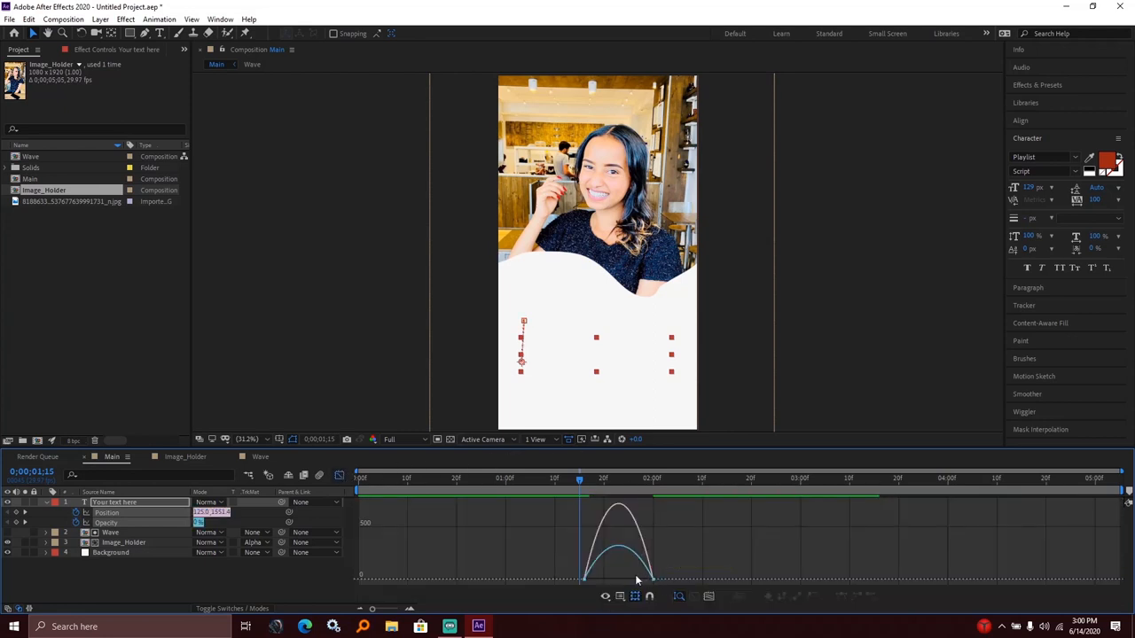
{"action": "mouse_move", "coordinate": [638, 570]}
{"action": "left_mouse_down"}
{"action": "mouse_move", "coordinate": [668, 585]}
{"action": "mouse_move", "coordinate": [594, 580]}
{"action": "mouse_move", "coordinate": [618, 581]}
{"action": "left_mouse_up"}
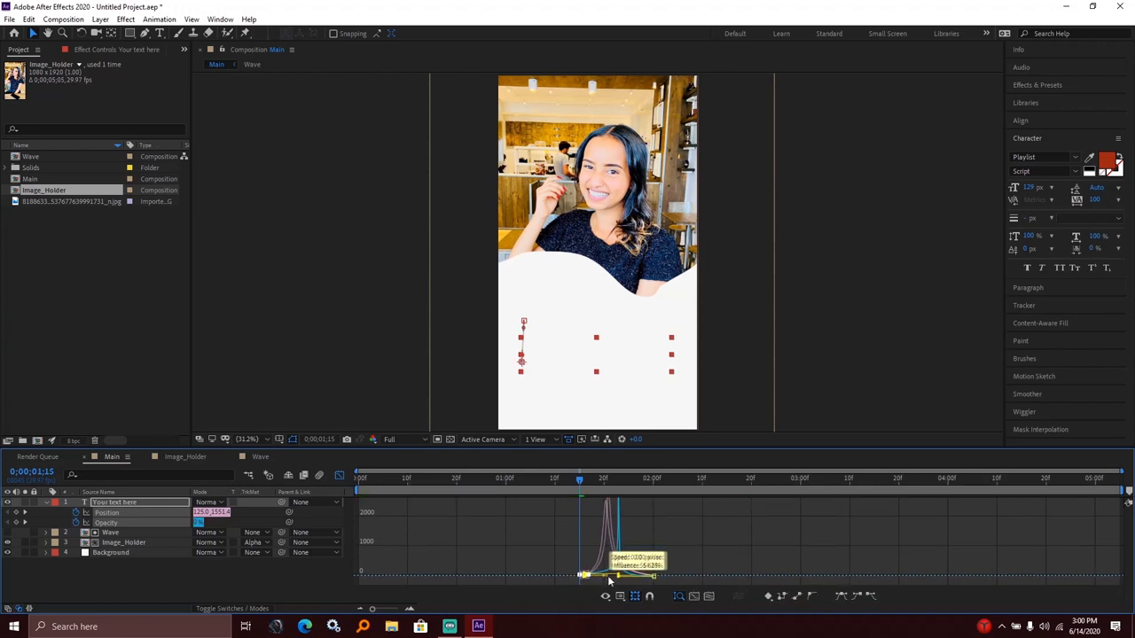
{"action": "left_click_drag", "start_coordinate": [618, 581], "coordinate": [620, 582]}
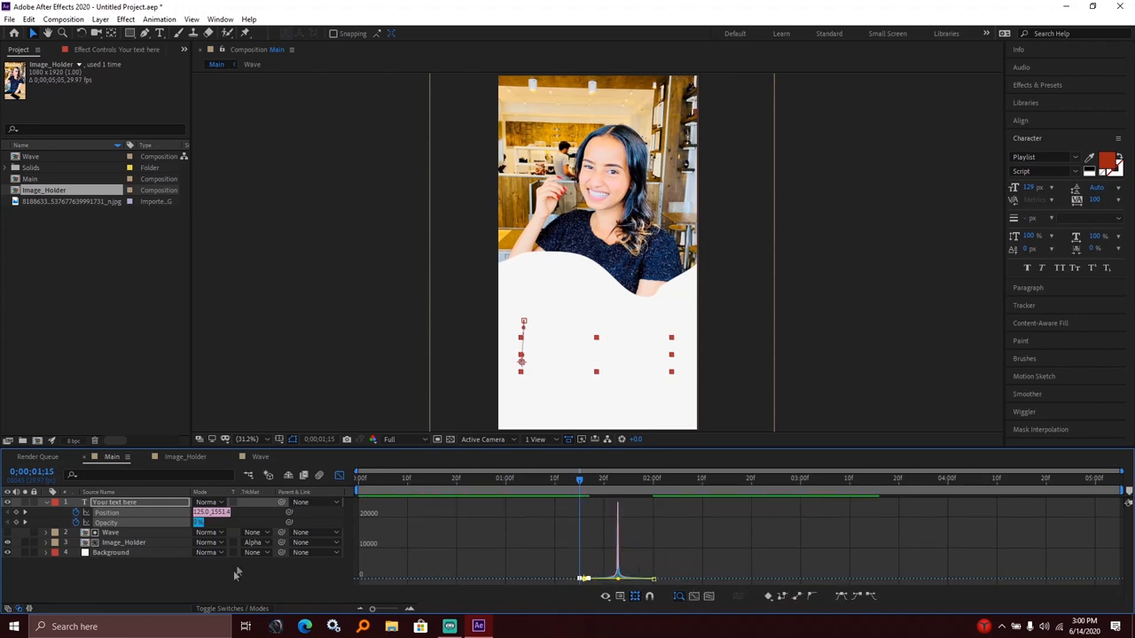
{"action": "left_click", "coordinate": [339, 477]}
{"action": "key", "text": "space"}
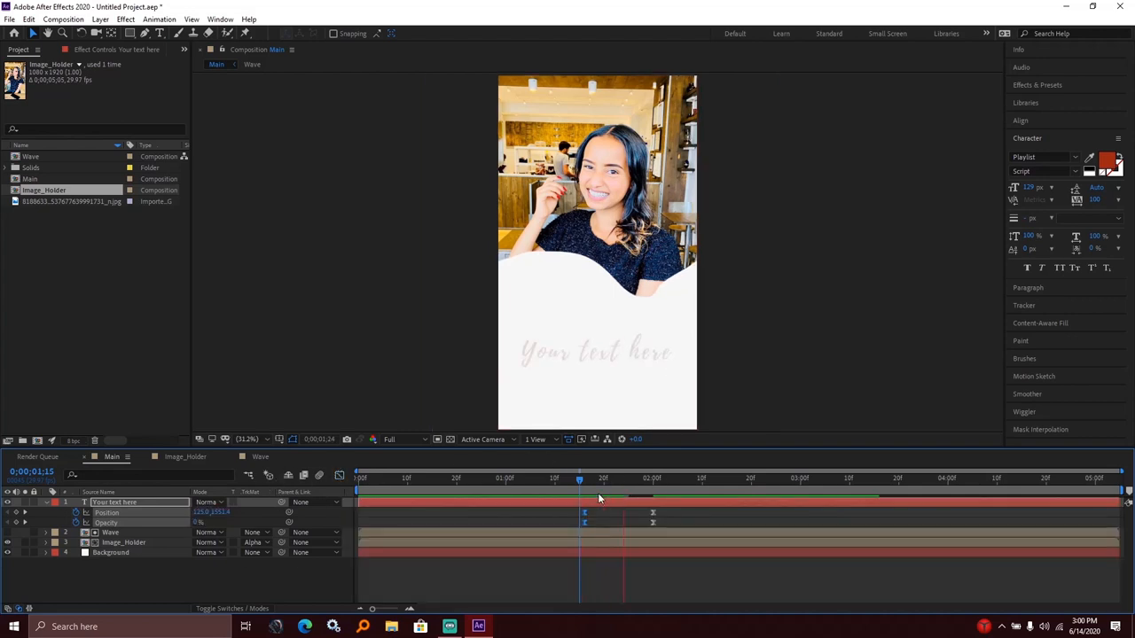
Step: Shift the title's ending keyframes later in time and preview the retimed motion
{"action": "left_click", "coordinate": [520, 481]}
{"action": "key", "text": "space"}
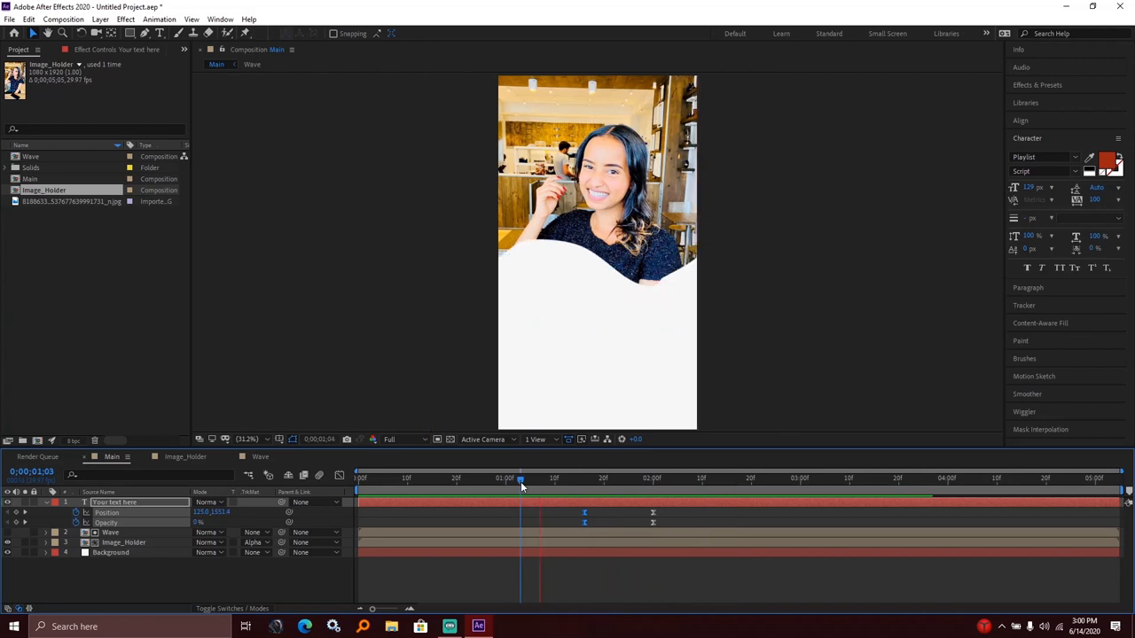
{"action": "key", "text": "space"}
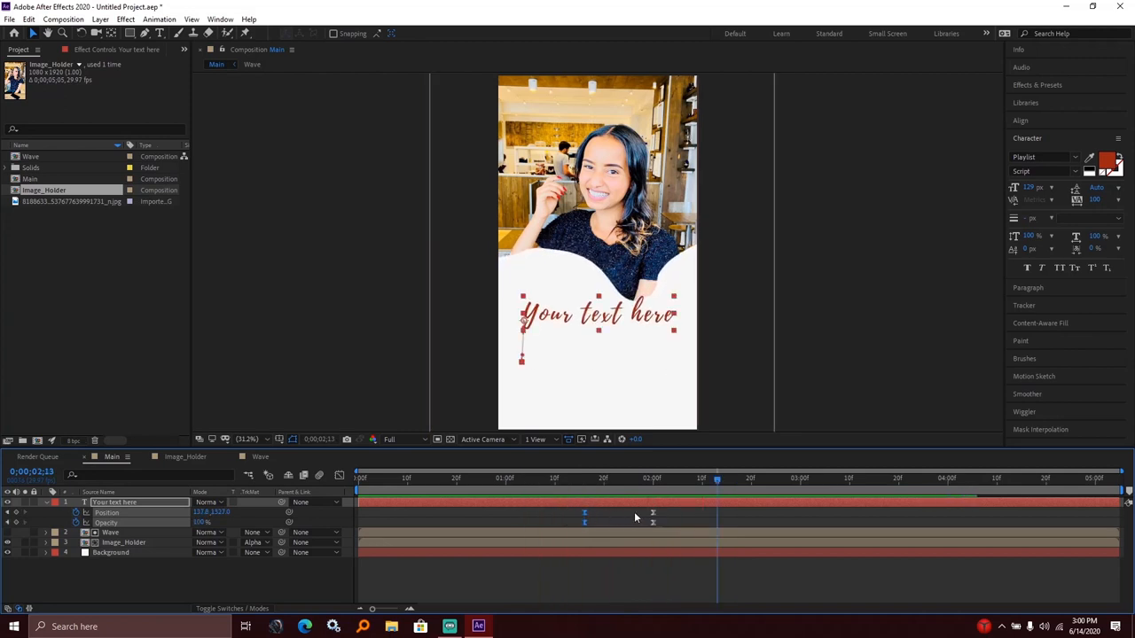
{"action": "left_click_drag", "start_coordinate": [633, 513], "coordinate": [660, 524]}
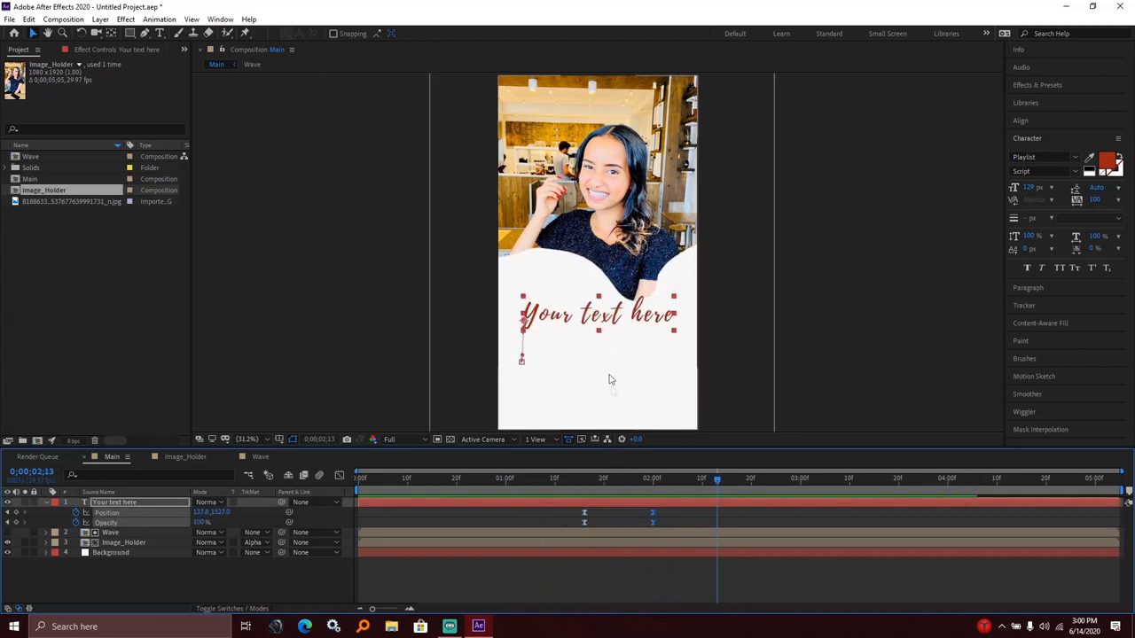
{"action": "left_click_drag", "start_coordinate": [652, 523], "coordinate": [672, 524]}
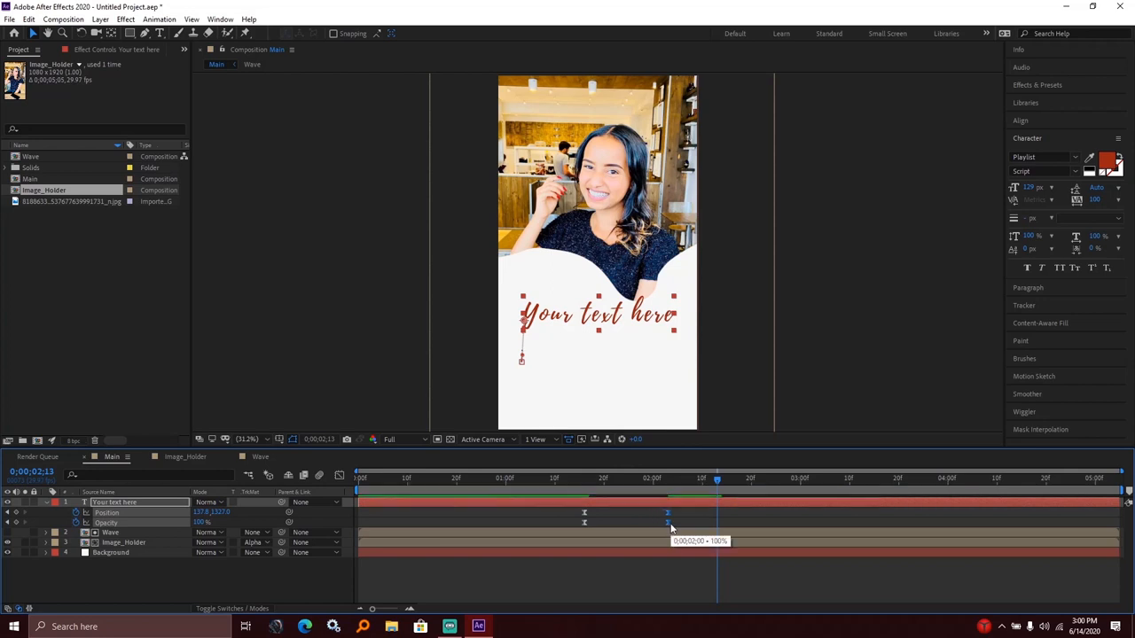
{"action": "left_click", "coordinate": [553, 481]}
{"action": "key", "text": "space"}
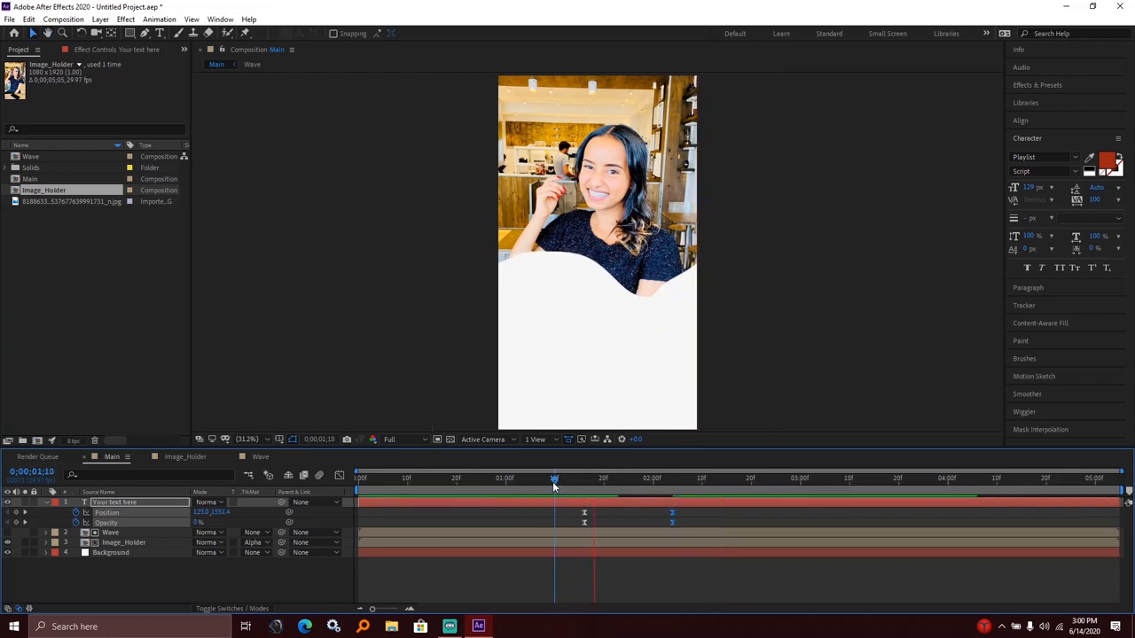
{"action": "key", "text": "space"}
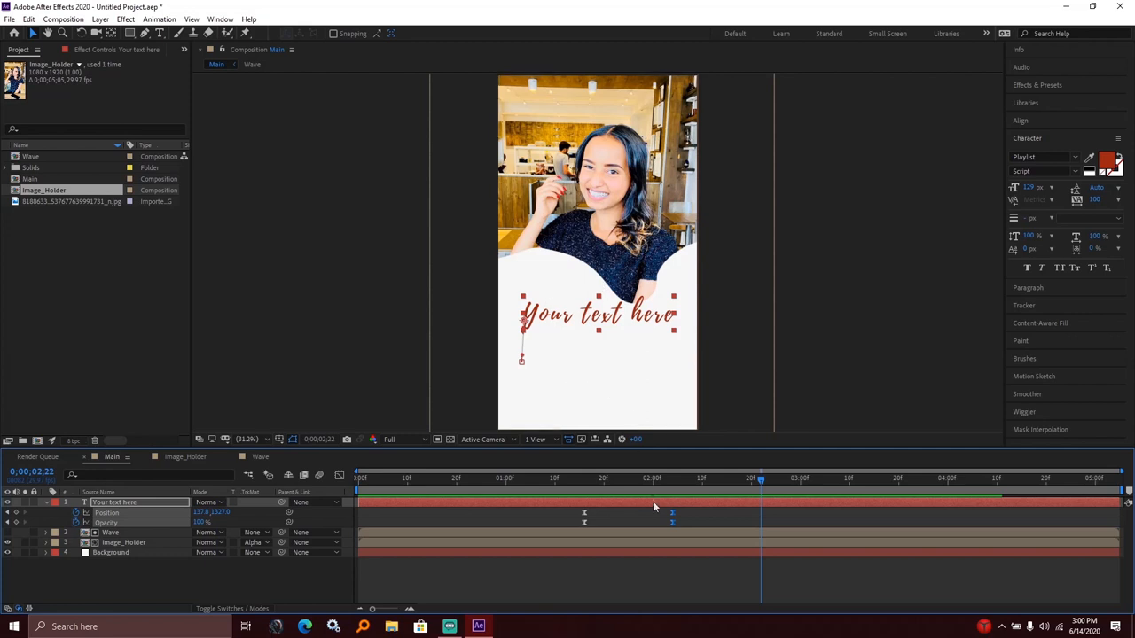
Step: Move the fade's end keyframe earlier than the rise's end and nudge the start keyframes
{"action": "left_click", "coordinate": [666, 523]}
{"action": "left_click_drag", "start_coordinate": [671, 522], "coordinate": [651, 522]}
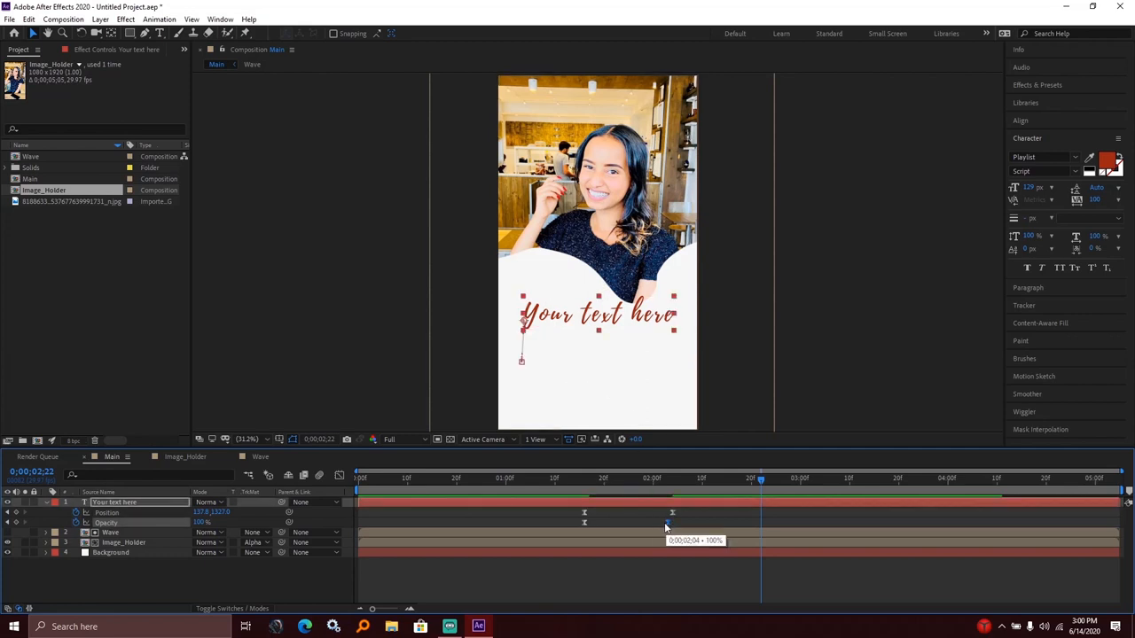
{"action": "left_click", "coordinate": [560, 482]}
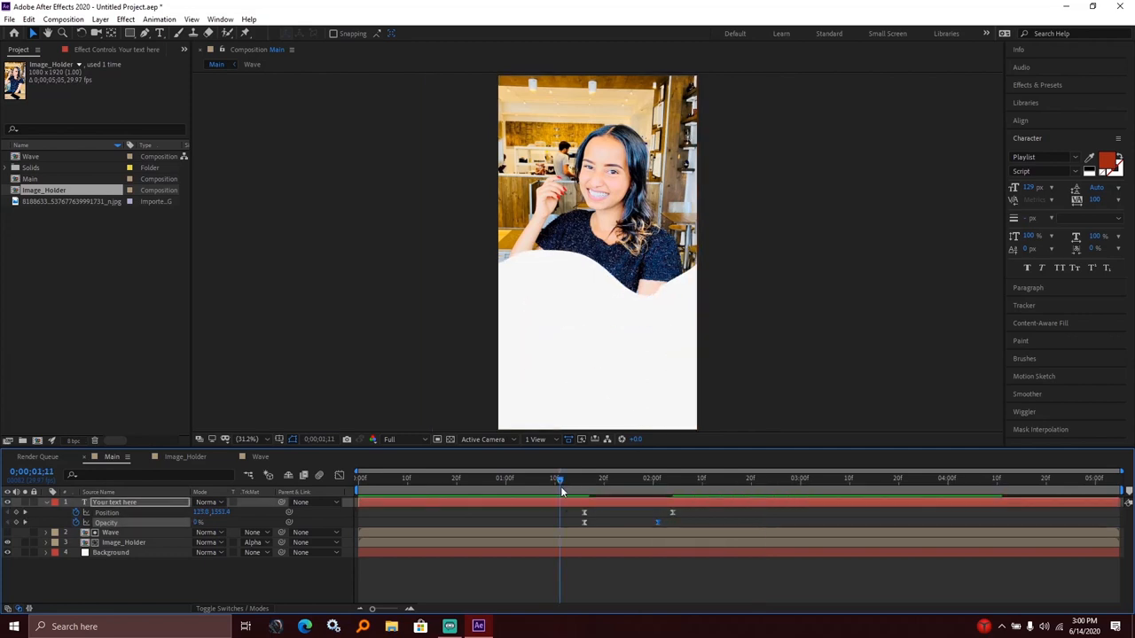
{"action": "key", "text": "space"}
{"action": "left_click", "coordinate": [585, 522]}
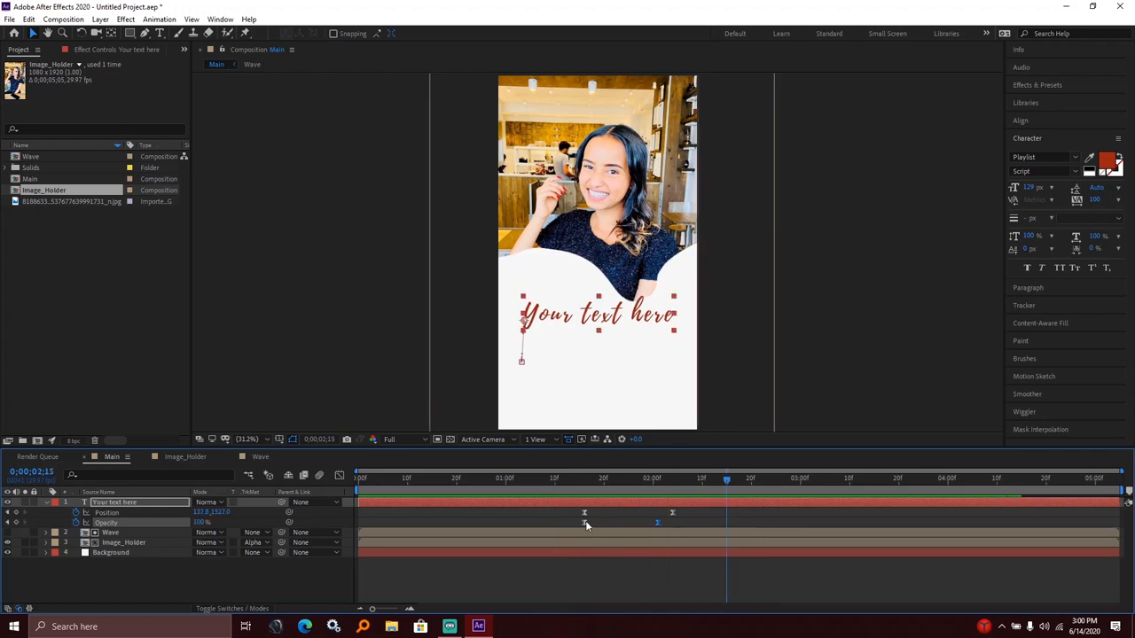
{"action": "left_click_drag", "start_coordinate": [584, 513], "coordinate": [580, 523]}
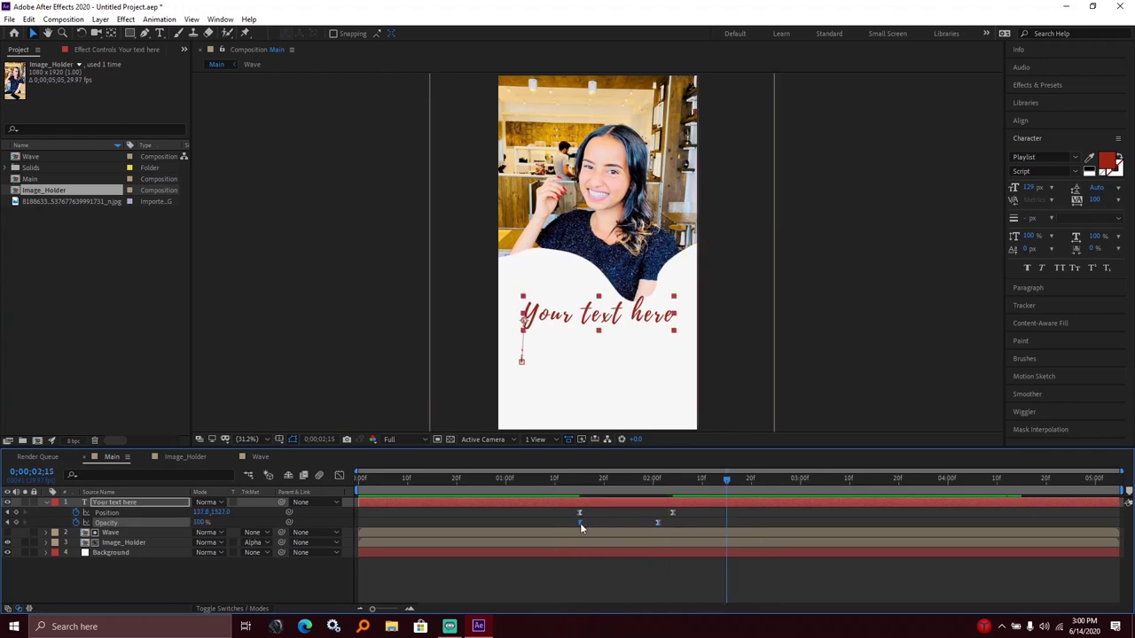
Step: Scrub from 1;06 to 2;04 to watch the title fade in and settle
{"action": "left_click", "coordinate": [533, 484]}
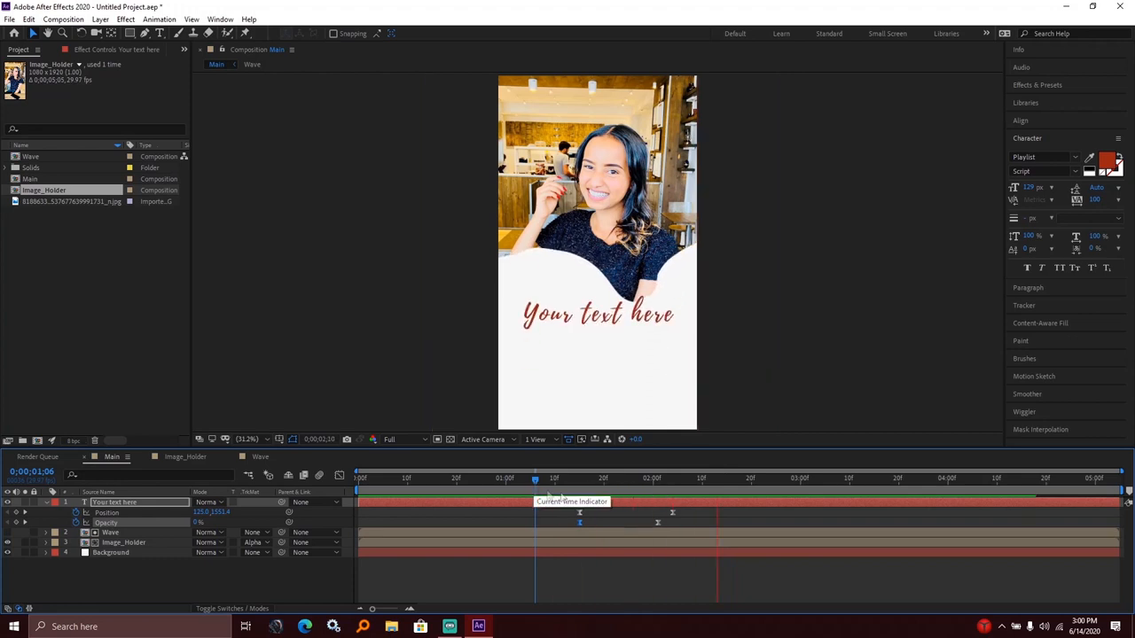
{"action": "left_click_drag", "start_coordinate": [534, 484], "coordinate": [649, 482]}
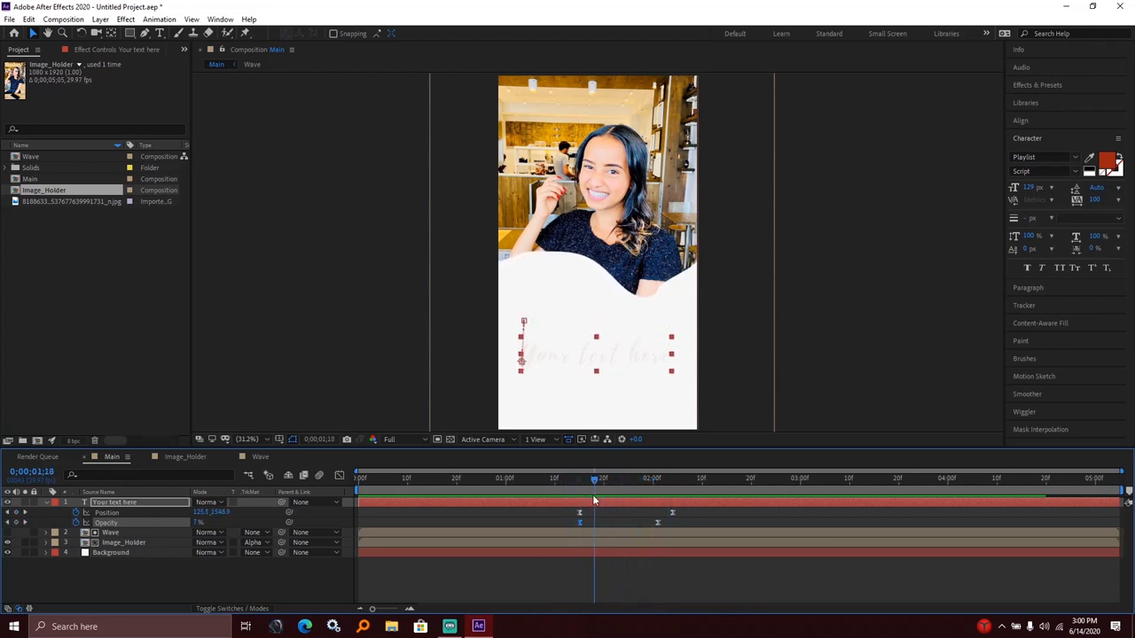
{"action": "left_click_drag", "start_coordinate": [649, 482], "coordinate": [672, 482]}
Step: Create a new text layer below the title reading Description and select it all
{"action": "left_click", "coordinate": [185, 585]}
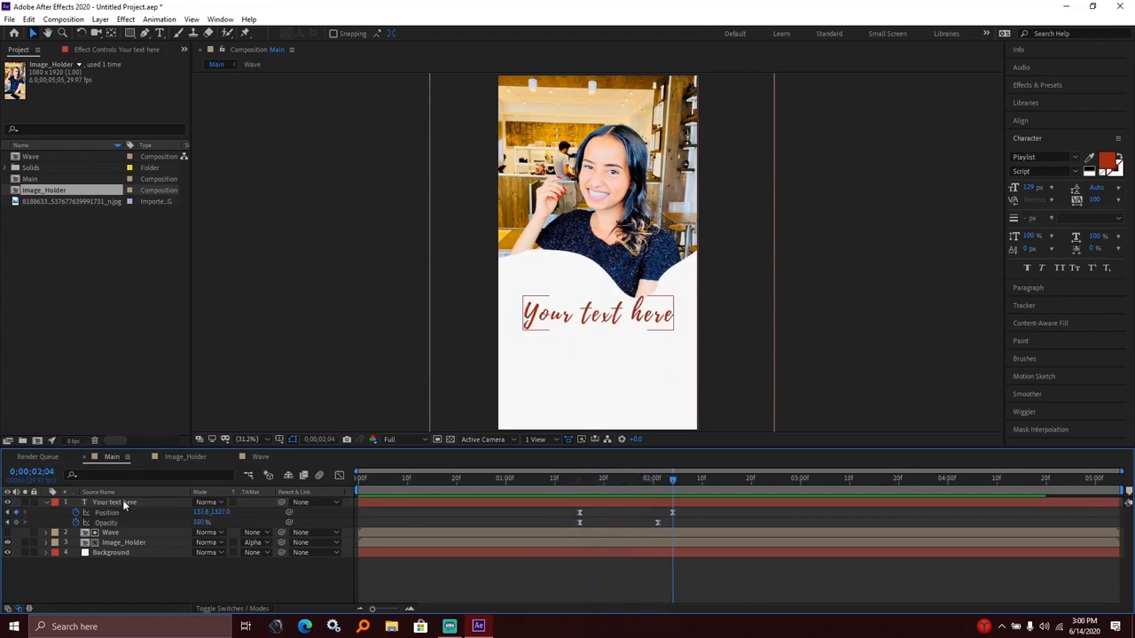
{"action": "left_click", "coordinate": [160, 33]}
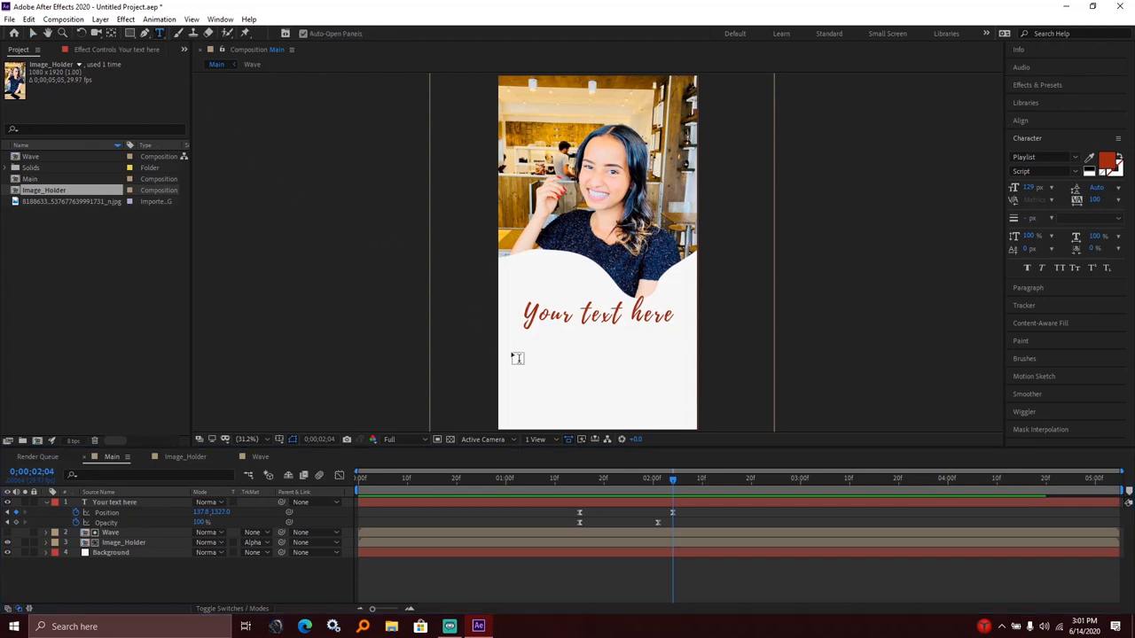
{"action": "left_click", "coordinate": [548, 365]}
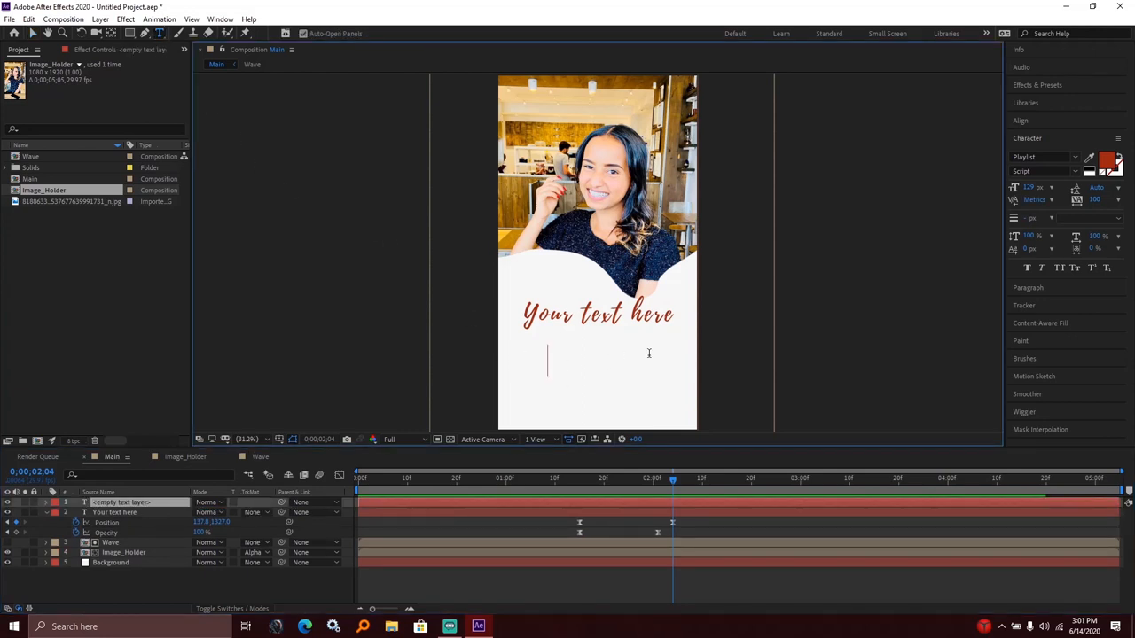
{"action": "type", "text": "Des"}
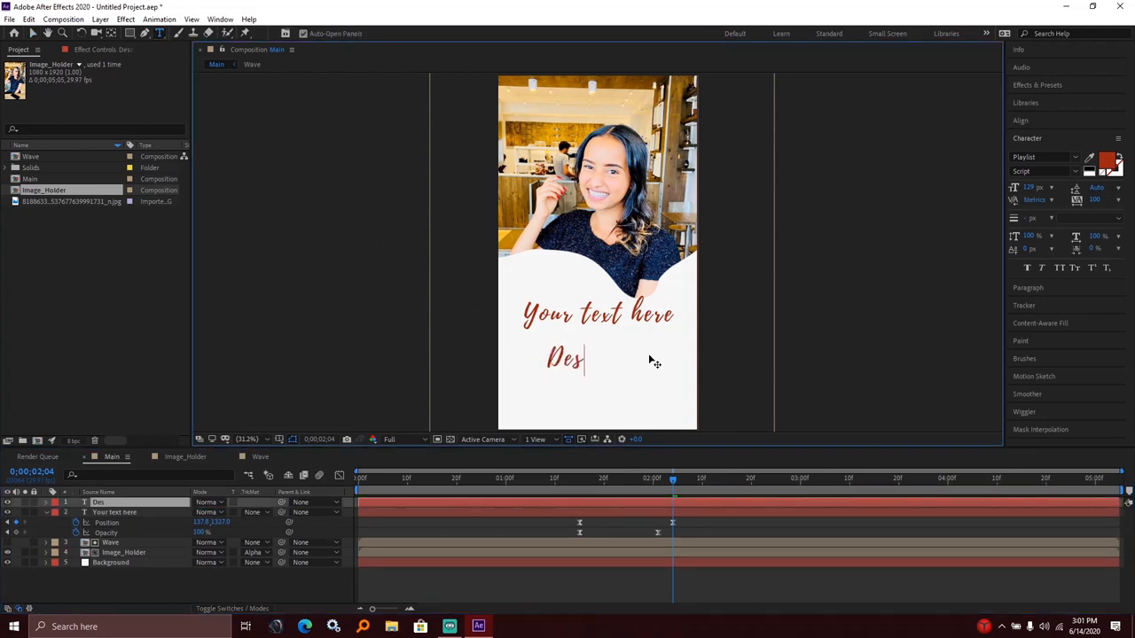
{"action": "type", "text": "cript"}
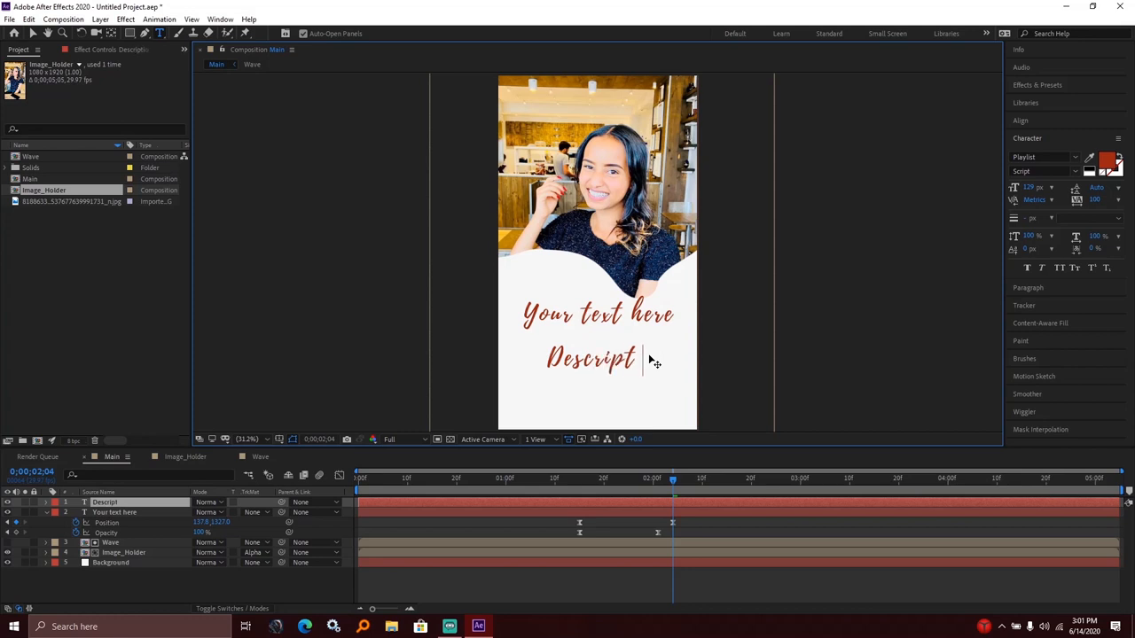
{"action": "type", "text": "ion"}
{"action": "key", "text": "ctrl+a"}
{"action": "key", "text": "ctrl+c"}
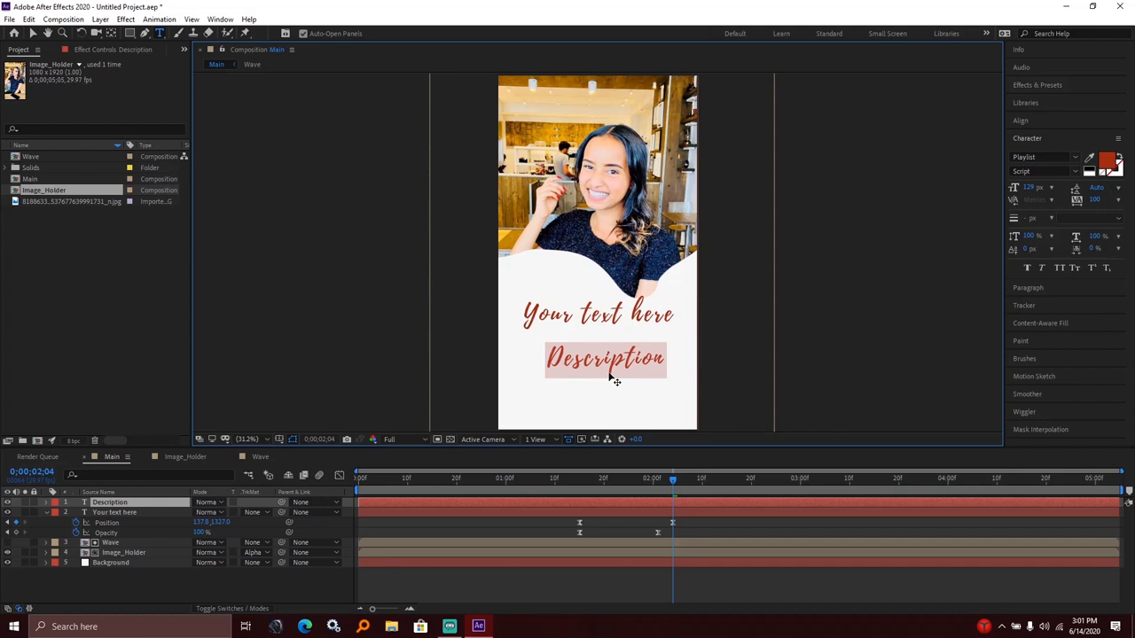
Step: Paste Description repeatedly after itself, then select the whole line for styling
{"action": "left_click", "coordinate": [670, 360]}
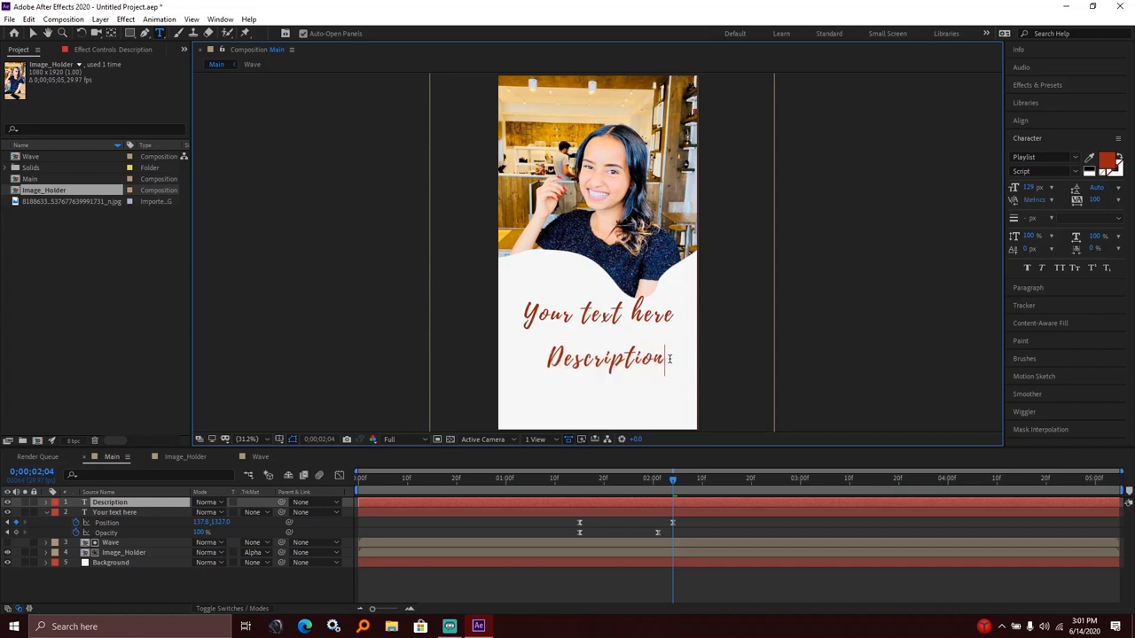
{"action": "key", "text": "ctrl+v"}
{"action": "key", "text": "ctrl+v"}
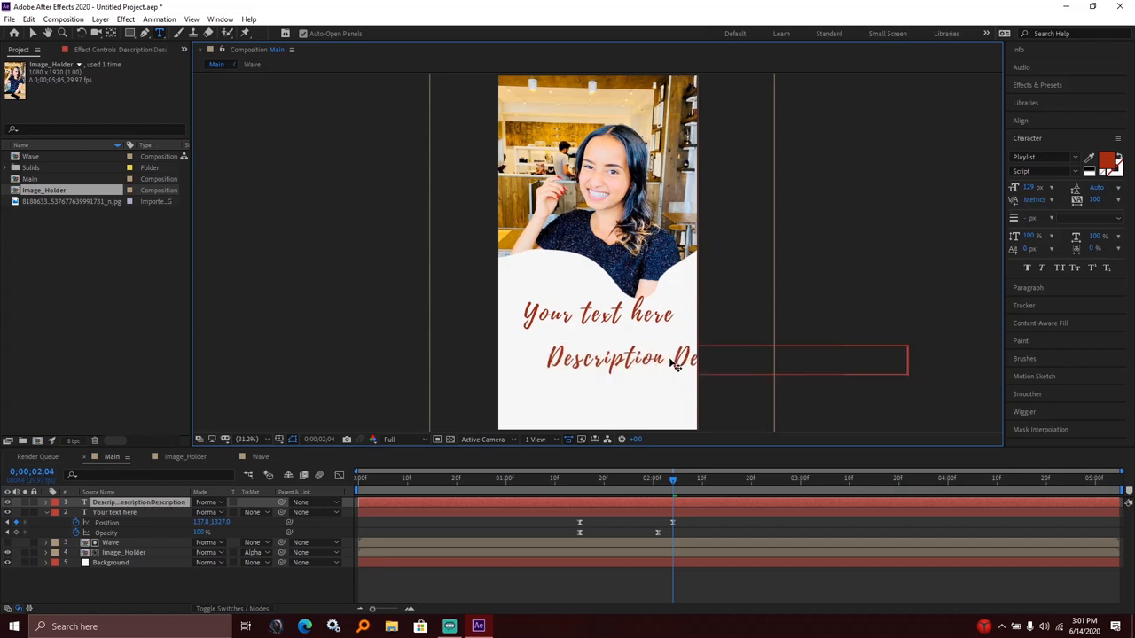
{"action": "key", "text": "ctrl+v"}
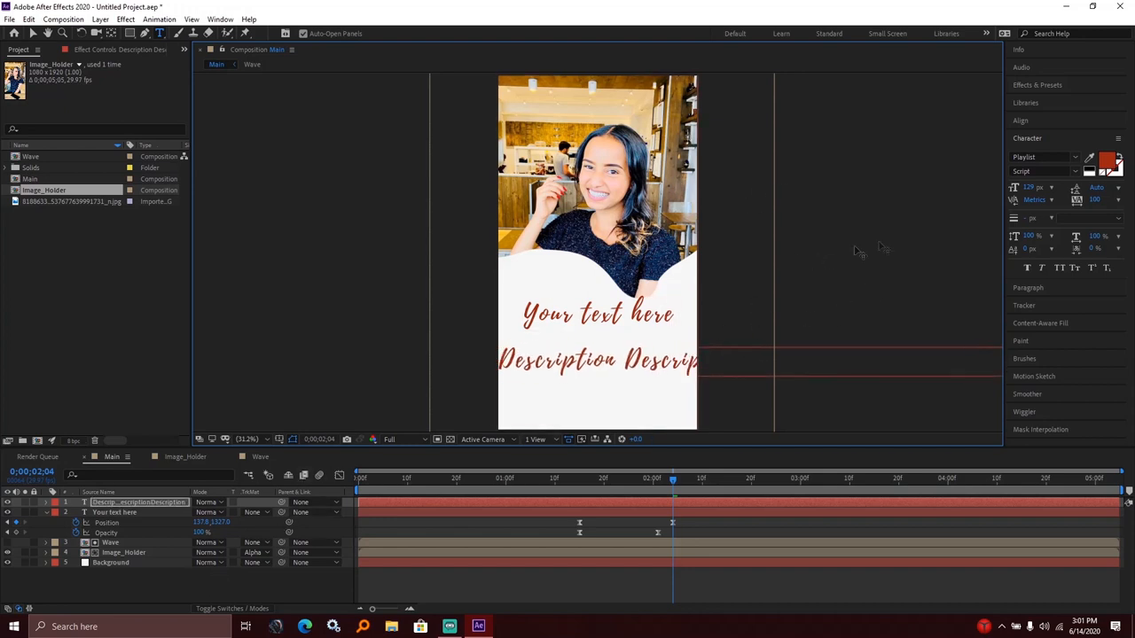
{"action": "double_click", "coordinate": [614, 367]}
Step: Set the description to Segoe UI Light at 34 px in a dark fill colour
{"action": "left_click", "coordinate": [1082, 157]}
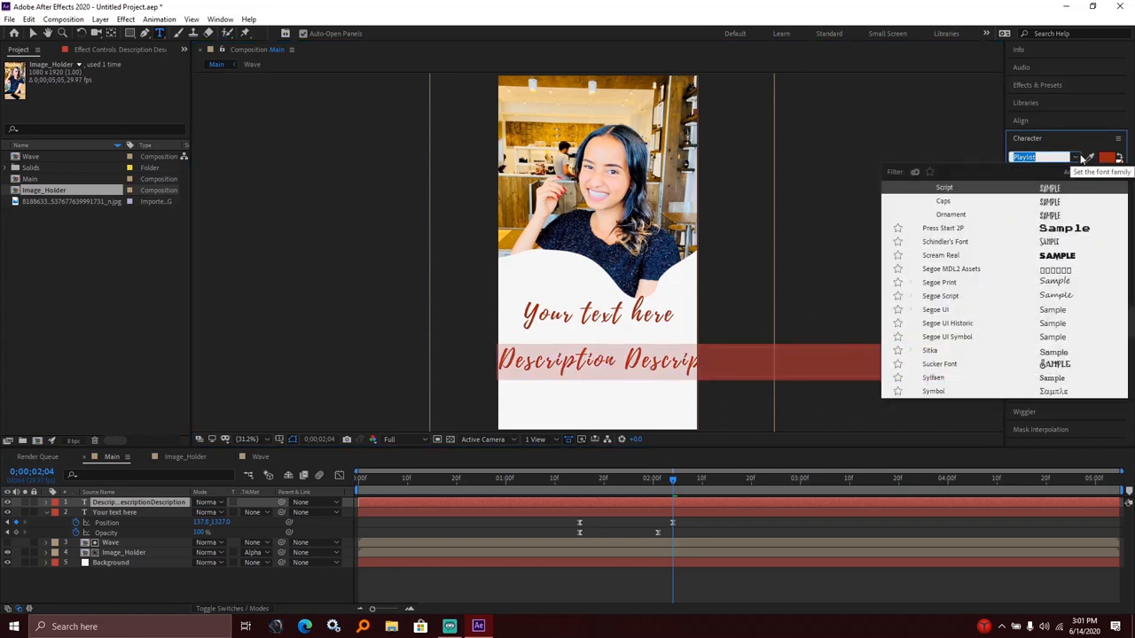
{"action": "left_click", "coordinate": [941, 310]}
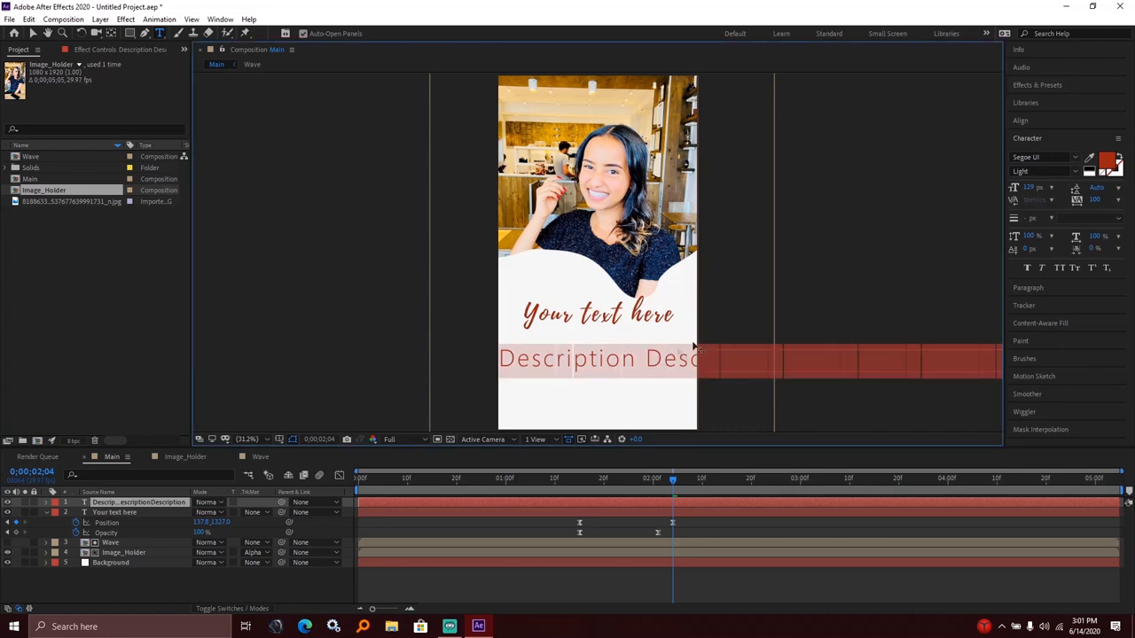
{"action": "left_click_drag", "start_coordinate": [1030, 194], "coordinate": [981, 198]}
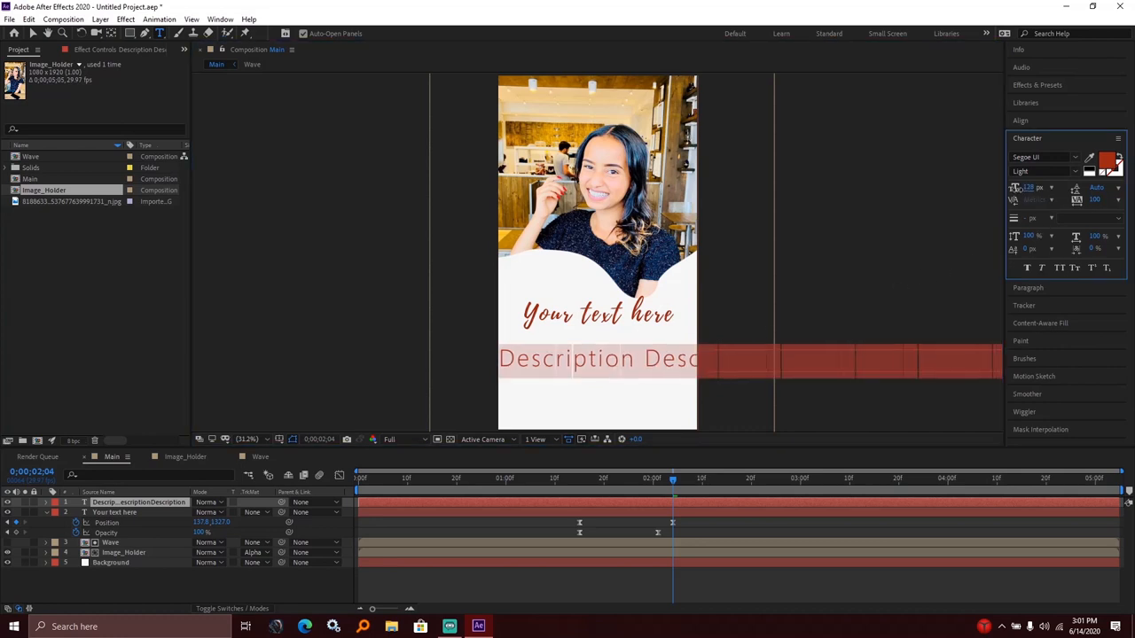
{"action": "left_click", "coordinate": [1107, 163]}
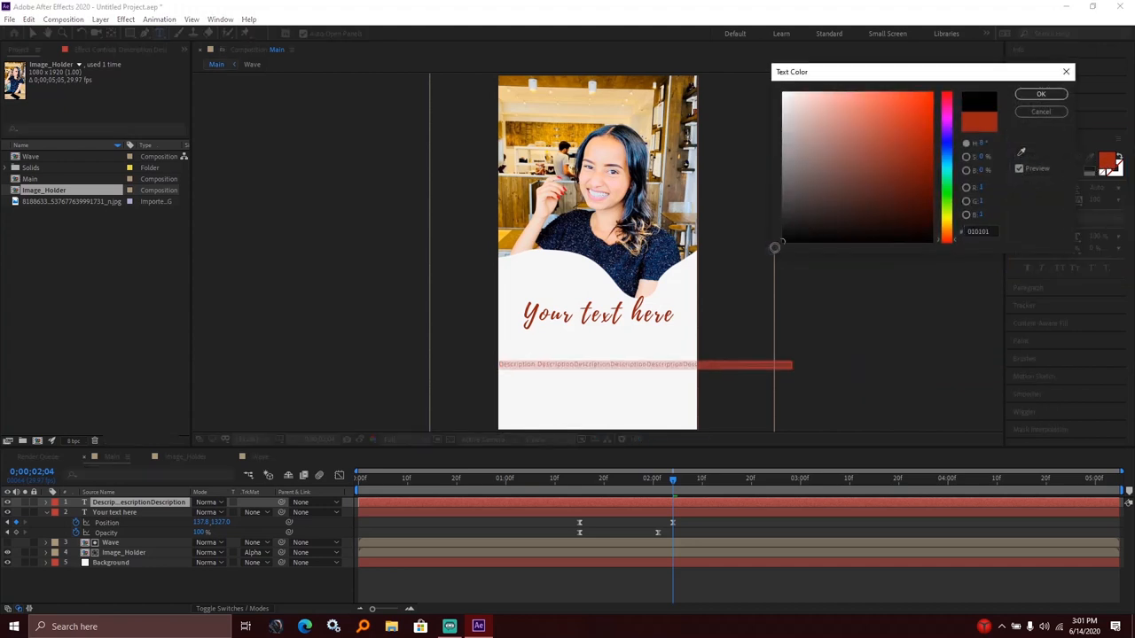
{"action": "left_click", "coordinate": [1041, 94]}
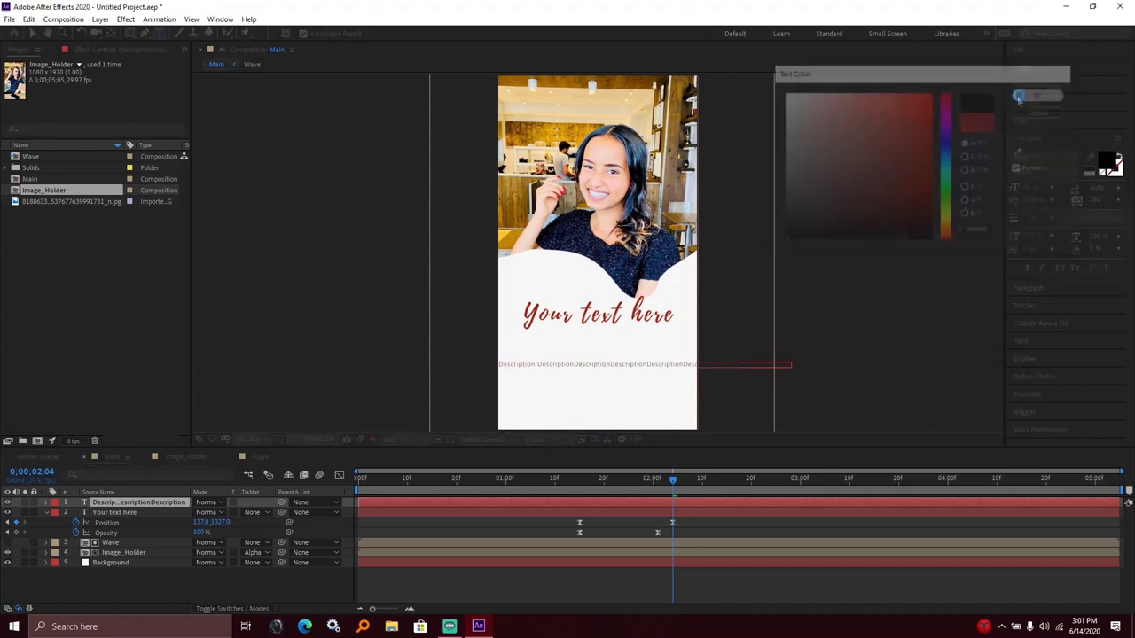
Step: Break the description text onto two lines
{"action": "left_click", "coordinate": [646, 364]}
{"action": "key", "text": "Return"}
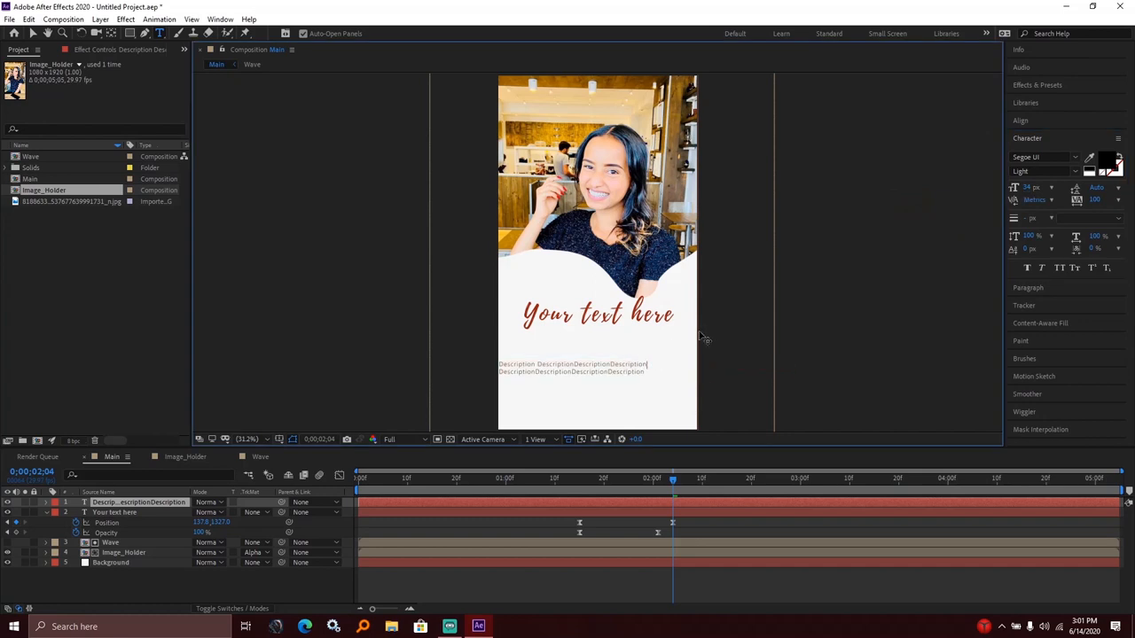
Step: Move the description layer up under the title and re-enter its text
{"action": "left_click", "coordinate": [244, 589]}
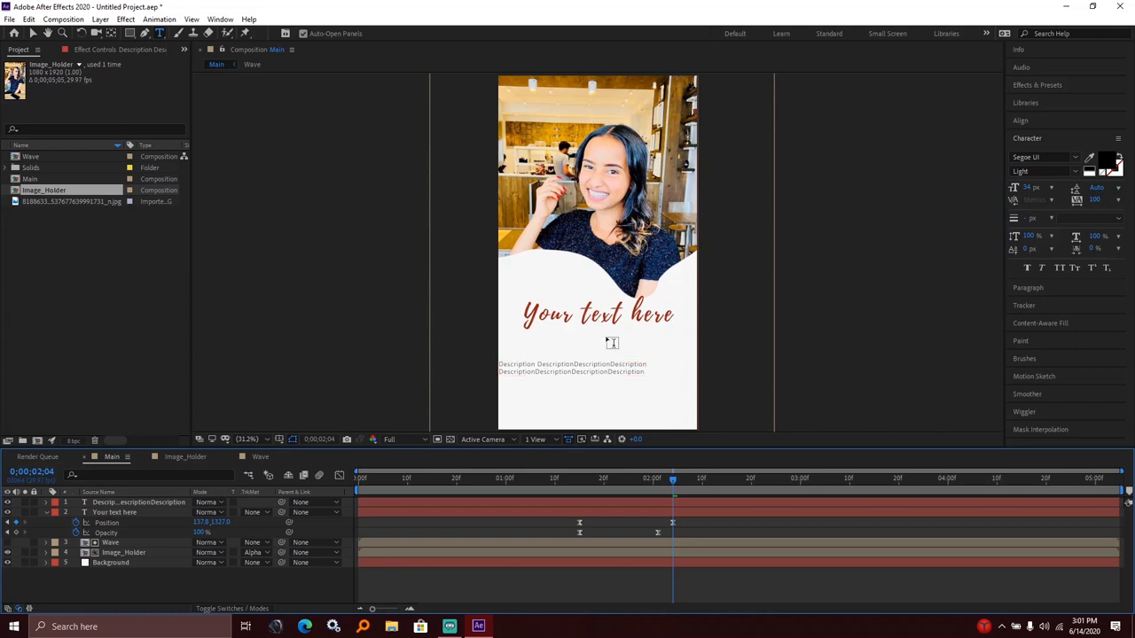
{"action": "key", "text": "v"}
{"action": "left_click_drag", "start_coordinate": [589, 377], "coordinate": [599, 349]}
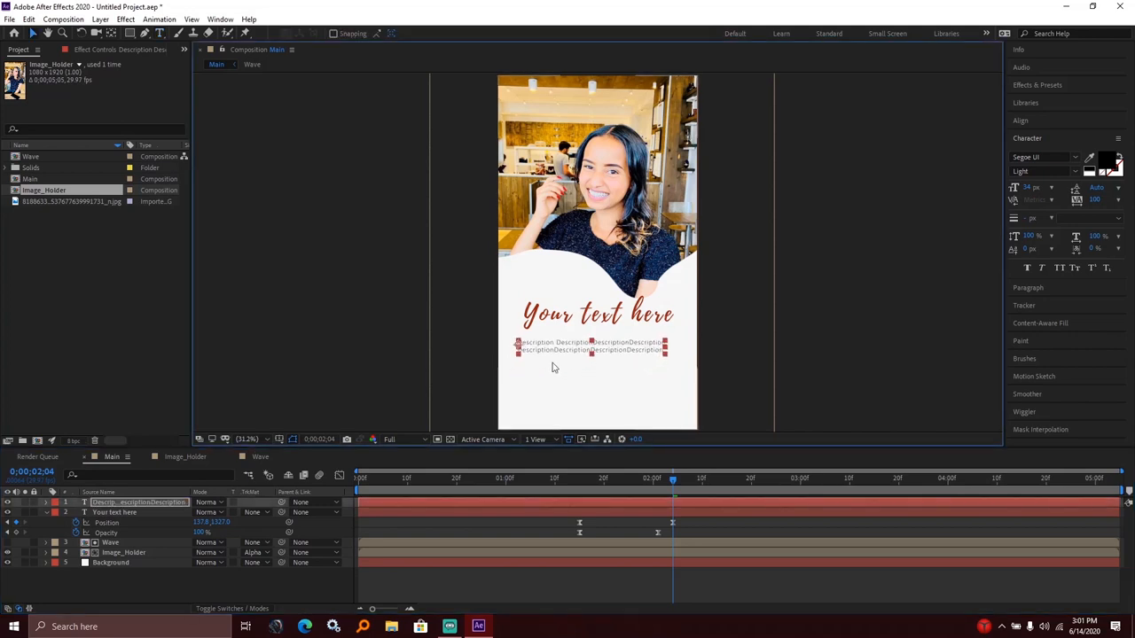
{"action": "double_click", "coordinate": [656, 350]}
{"action": "key", "text": "ctrl+c"}
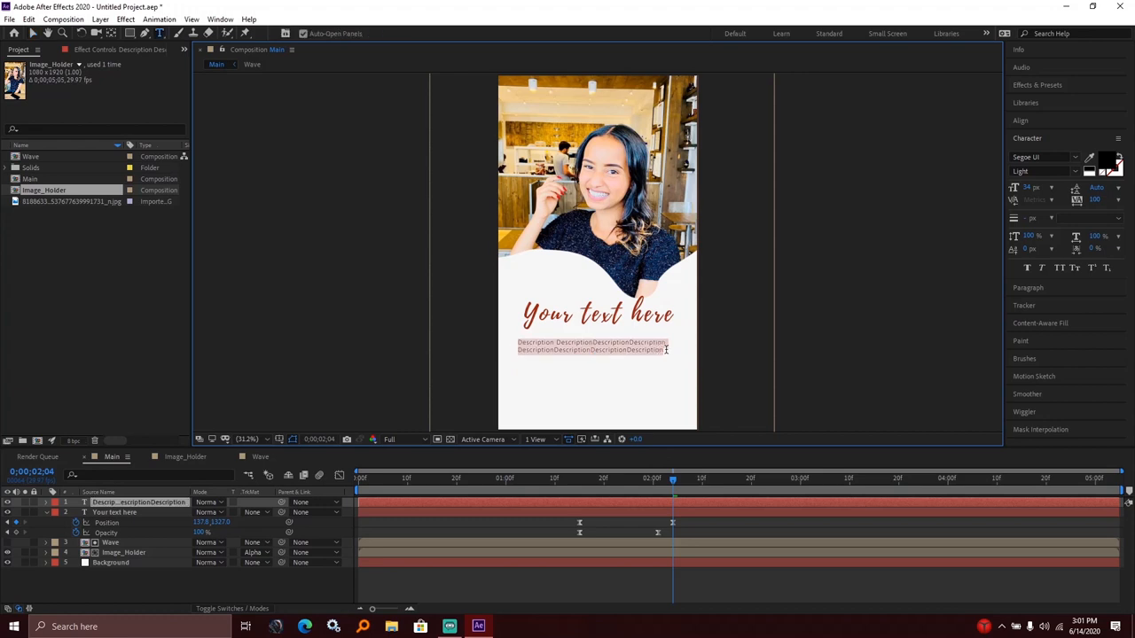
Step: Paste the copied lines three times to extend the paragraph to eight lines
{"action": "left_click", "coordinate": [666, 349]}
{"action": "key", "text": "ctrl+v"}
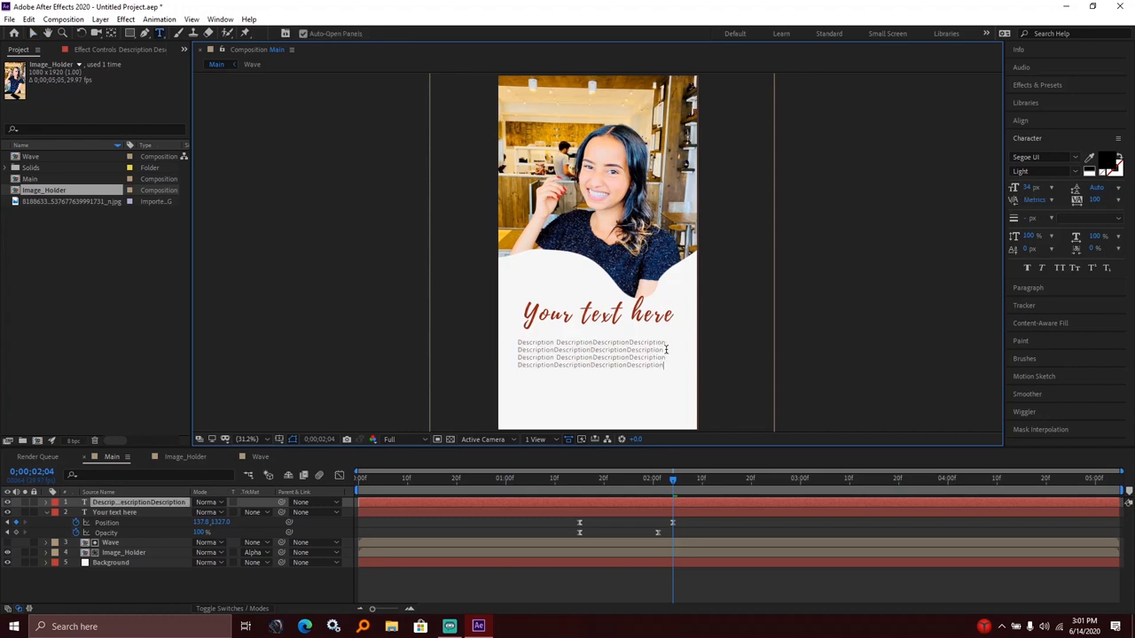
{"action": "key", "text": "ctrl+v"}
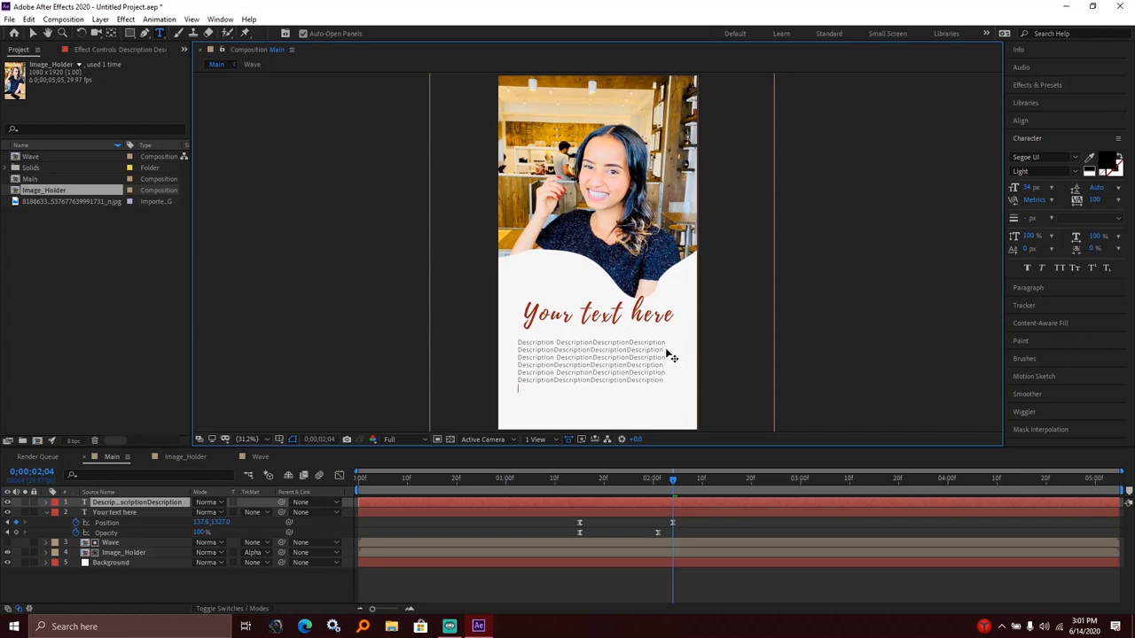
{"action": "key", "text": "ctrl+v"}
{"action": "key", "text": "Escape"}
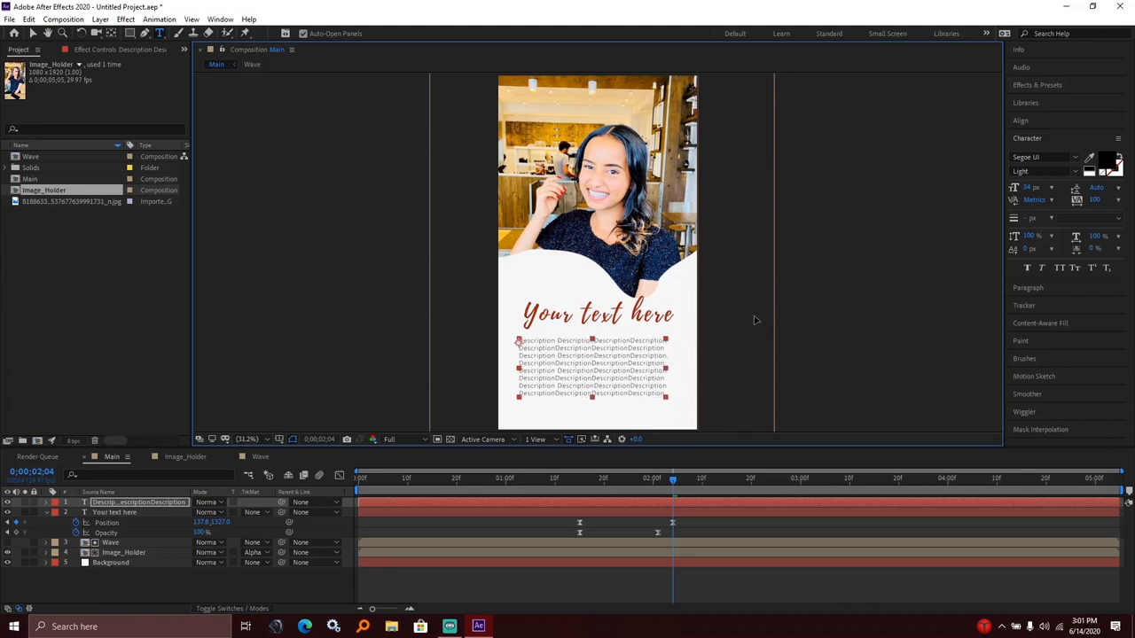
Step: Collapse the title layer's Position and Opacity properties and return near the start
{"action": "left_click", "coordinate": [204, 600]}
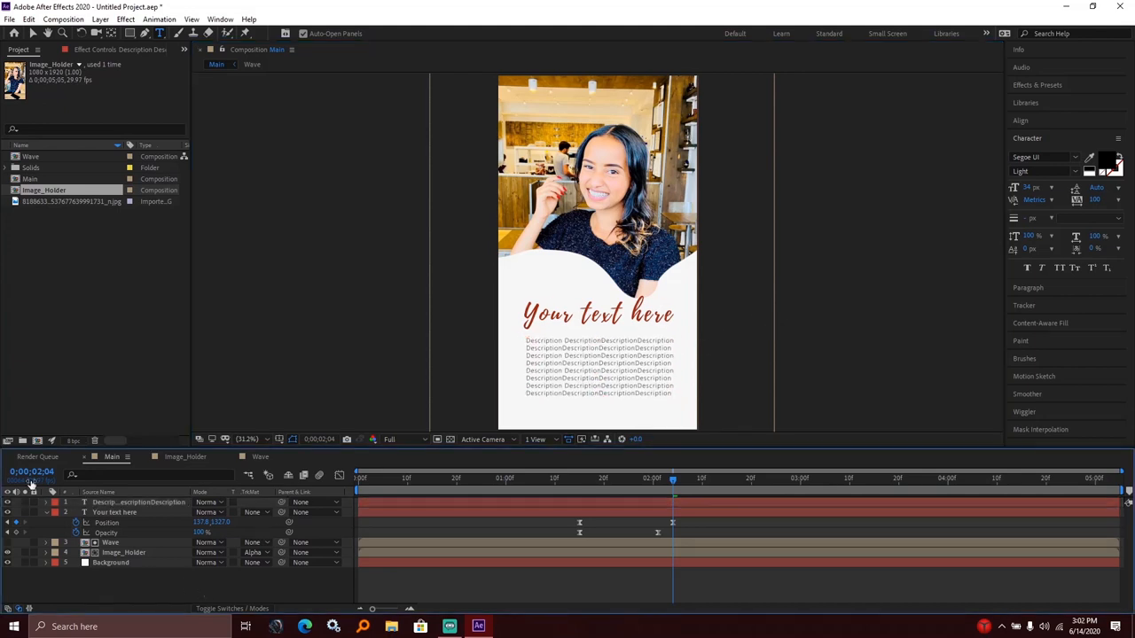
{"action": "left_click", "coordinate": [54, 525]}
{"action": "left_click", "coordinate": [45, 512]}
{"action": "mouse_move", "coordinate": [360, 478]}
{"action": "left_mouse_down"}
{"action": "mouse_move", "coordinate": [432, 479]}
{"action": "mouse_move", "coordinate": [422, 510]}
{"action": "mouse_move", "coordinate": [681, 498]}
{"action": "left_mouse_up"}
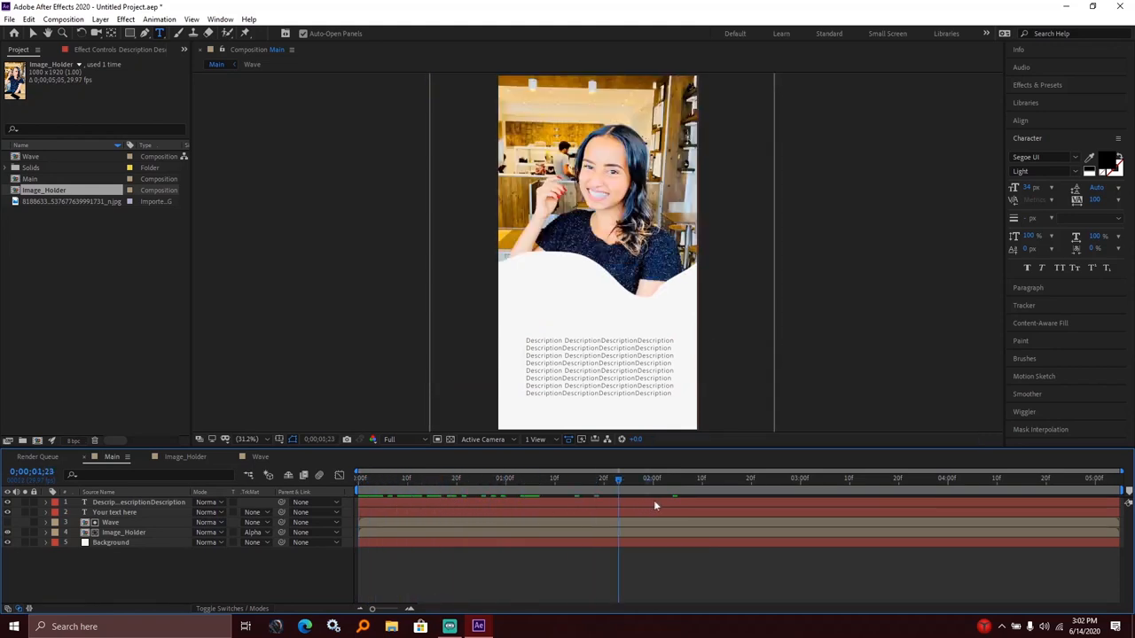
Step: Switch the timeline to layer names and scrub across the title's fade-in
{"action": "left_click_drag", "start_coordinate": [661, 506], "coordinate": [672, 499]}
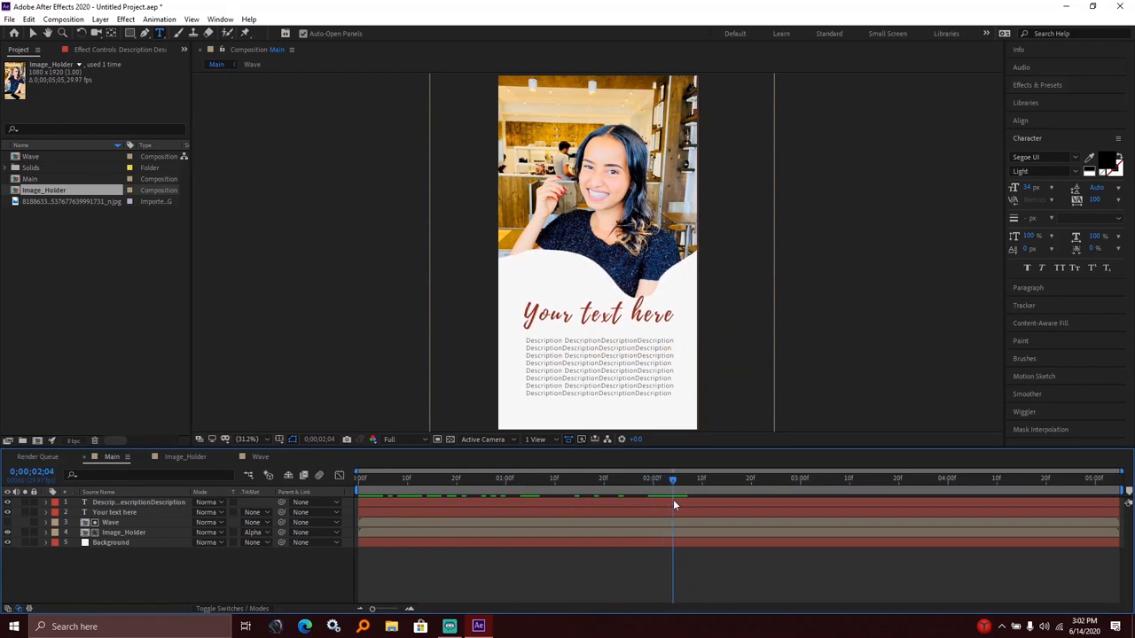
{"action": "left_click", "coordinate": [153, 496]}
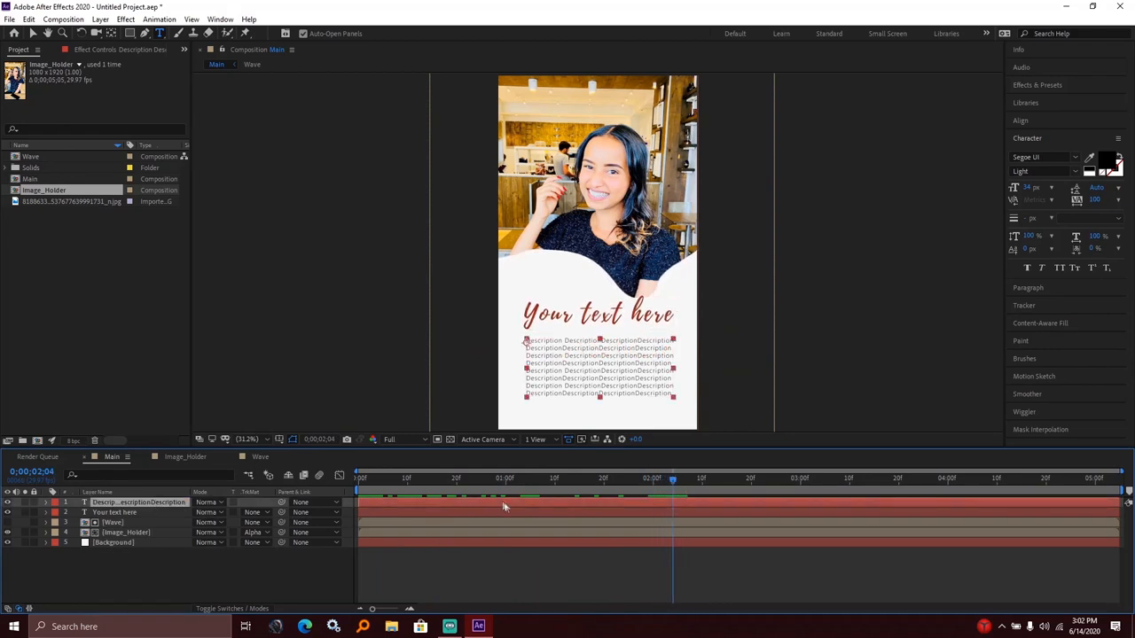
{"action": "left_click", "coordinate": [601, 480]}
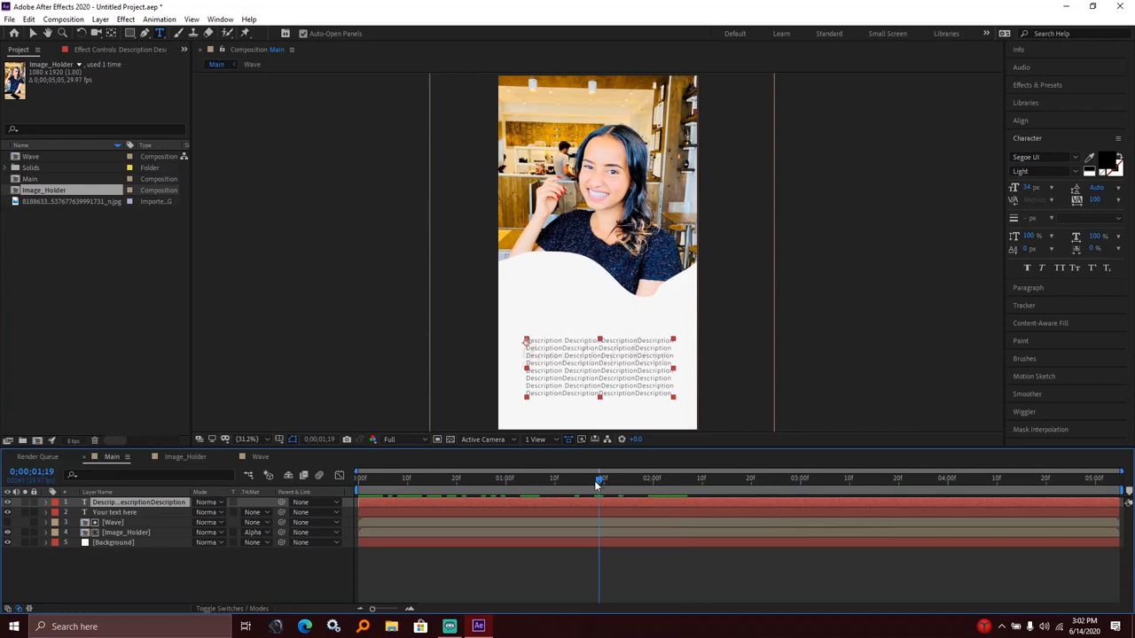
{"action": "left_click_drag", "start_coordinate": [600, 486], "coordinate": [637, 480]}
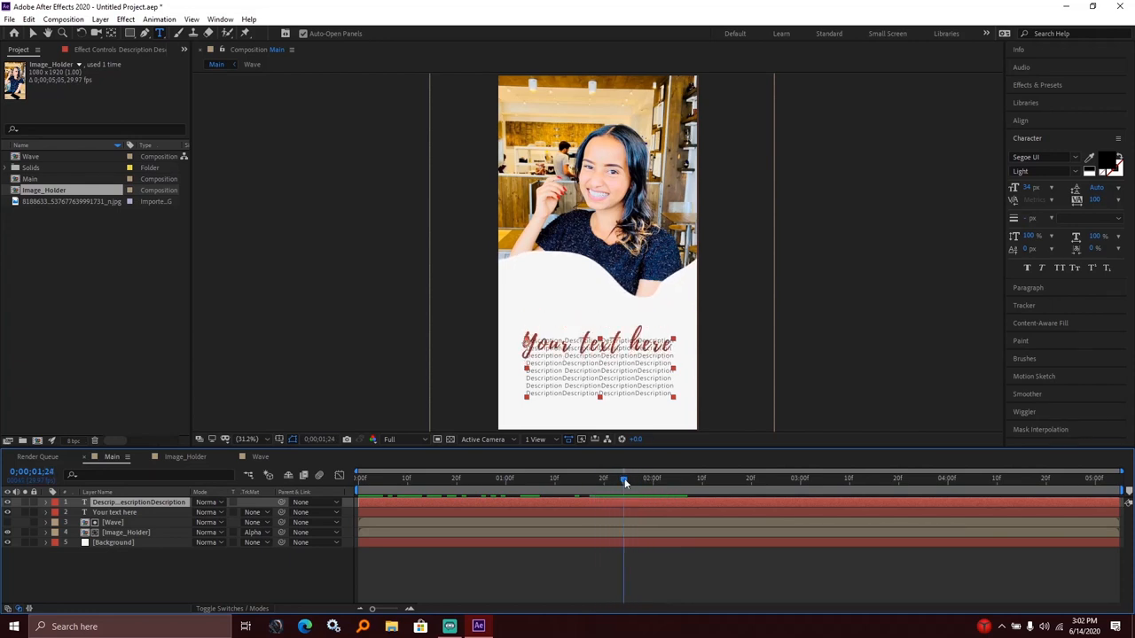
Step: Clear the Effects & Presets search and browse to Animation Presets > Text > Animate In
{"action": "left_click", "coordinate": [1051, 84]}
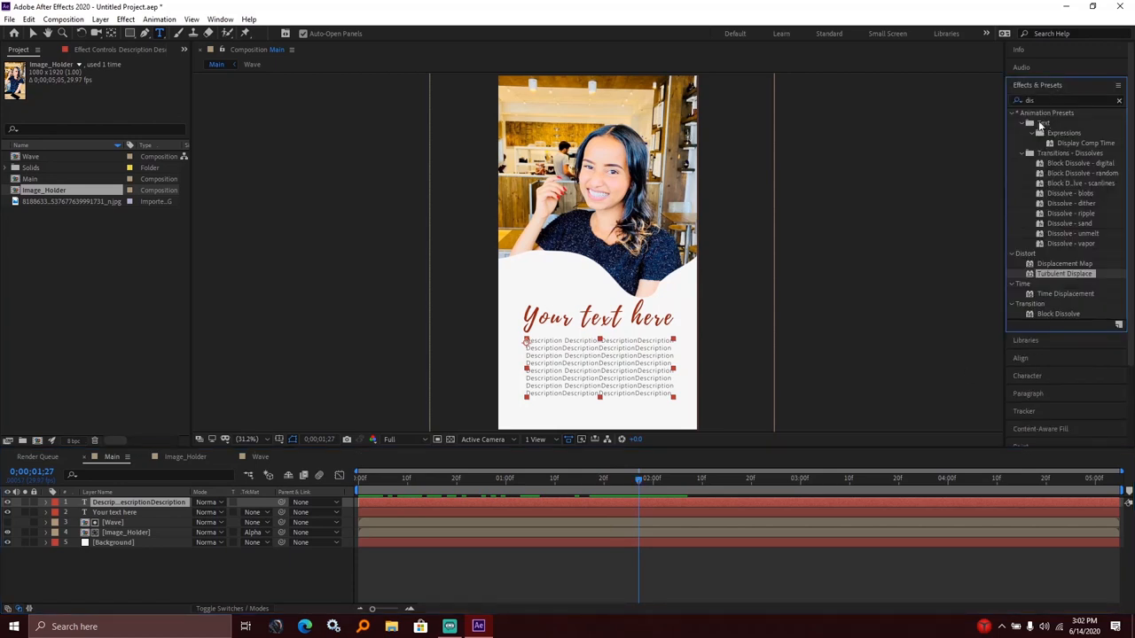
{"action": "left_click", "coordinate": [1012, 112]}
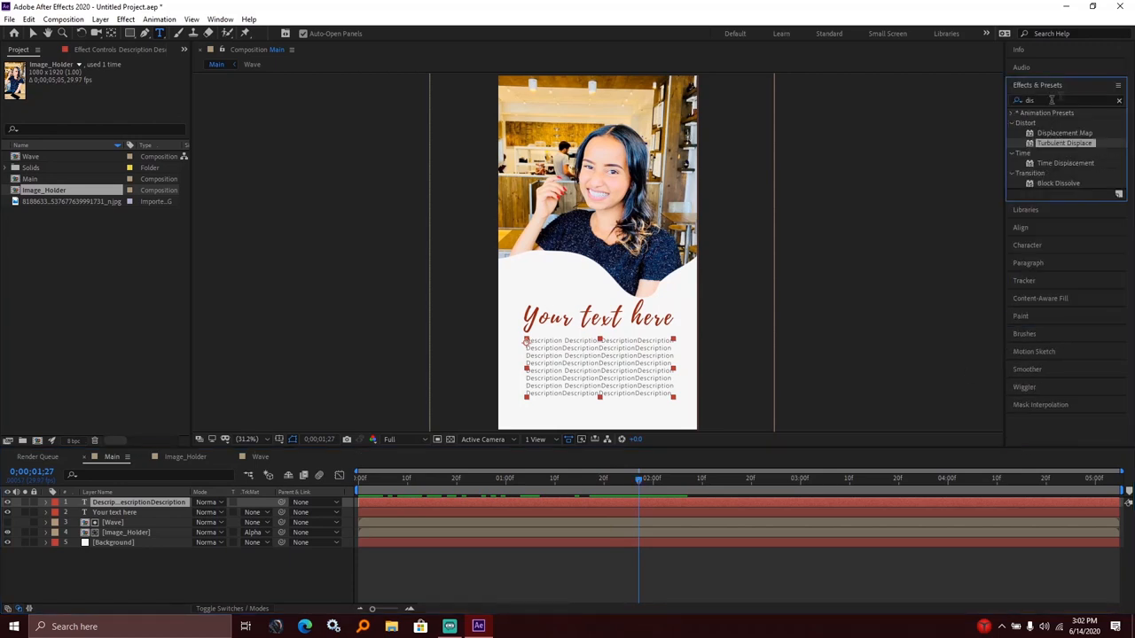
{"action": "left_click", "coordinate": [1119, 100]}
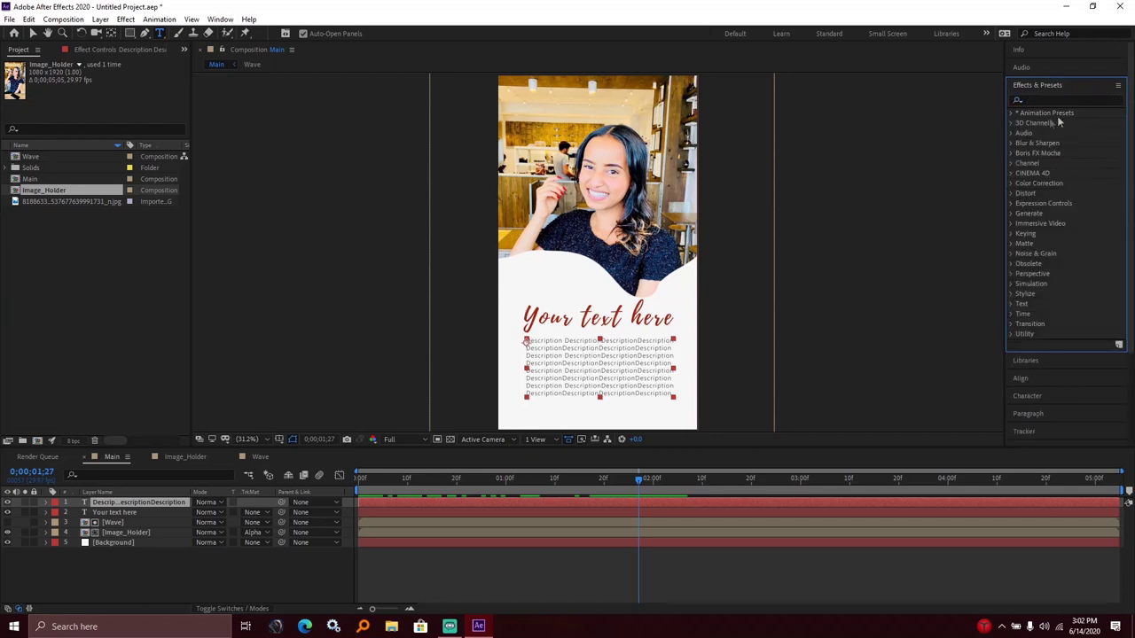
{"action": "left_click", "coordinate": [1012, 113]}
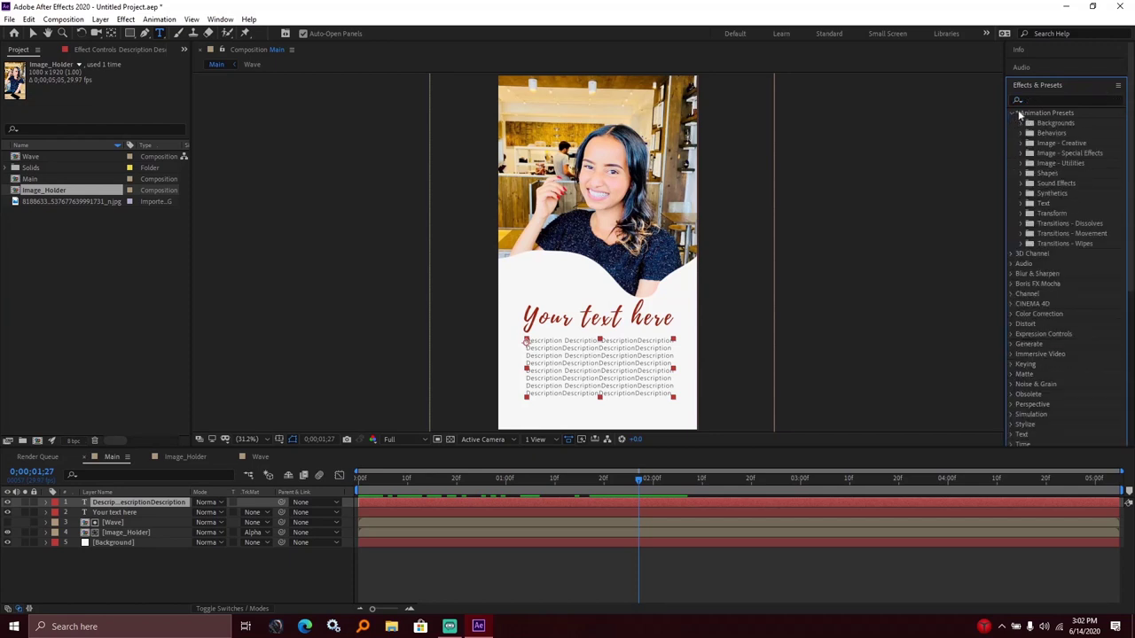
{"action": "left_click", "coordinate": [1024, 203]}
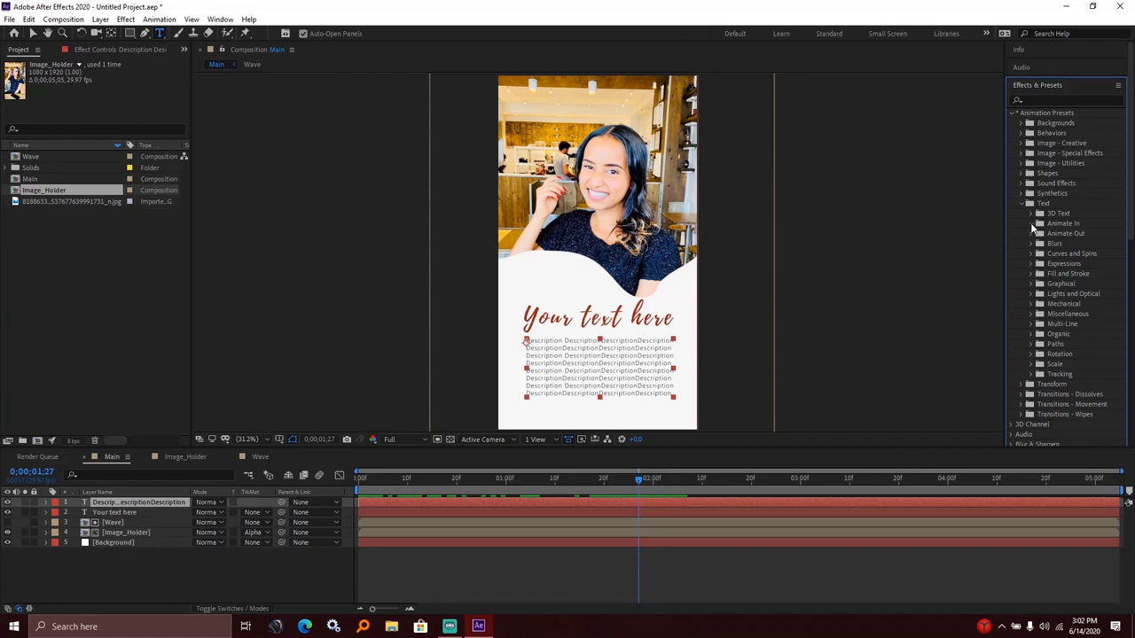
{"action": "left_click", "coordinate": [1032, 223]}
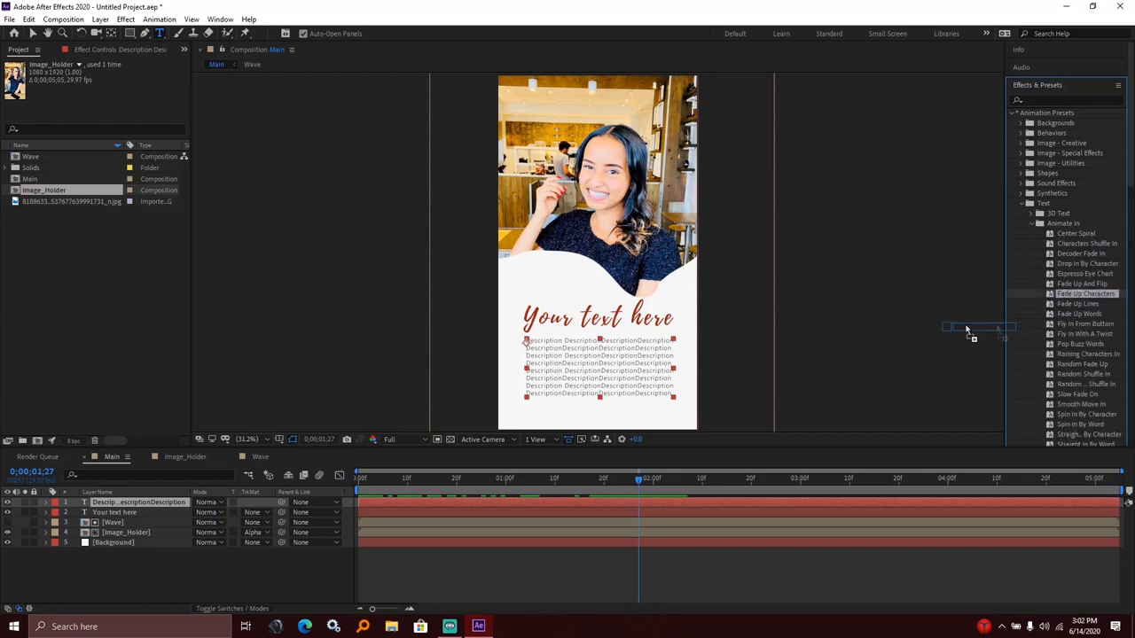
Step: Apply Fade Up Characters to the description paragraph and preview it from the first frame
{"action": "left_click_drag", "start_coordinate": [1067, 292], "coordinate": [584, 363]}
{"action": "key", "text": "v"}
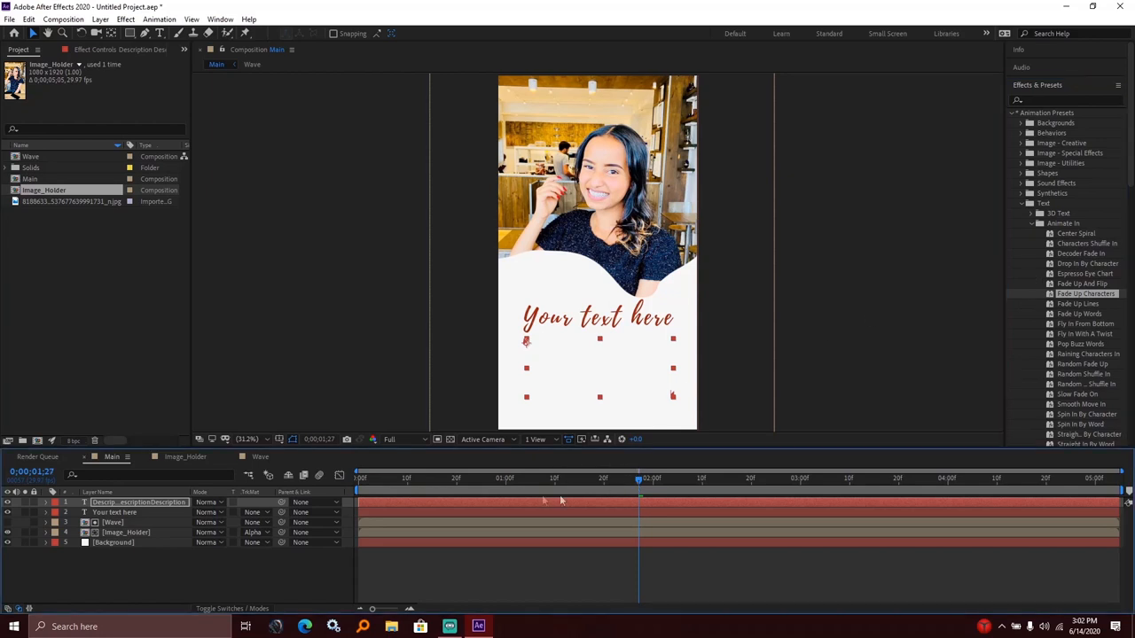
{"action": "left_click_drag", "start_coordinate": [634, 481], "coordinate": [345, 499]}
{"action": "key", "text": "space"}
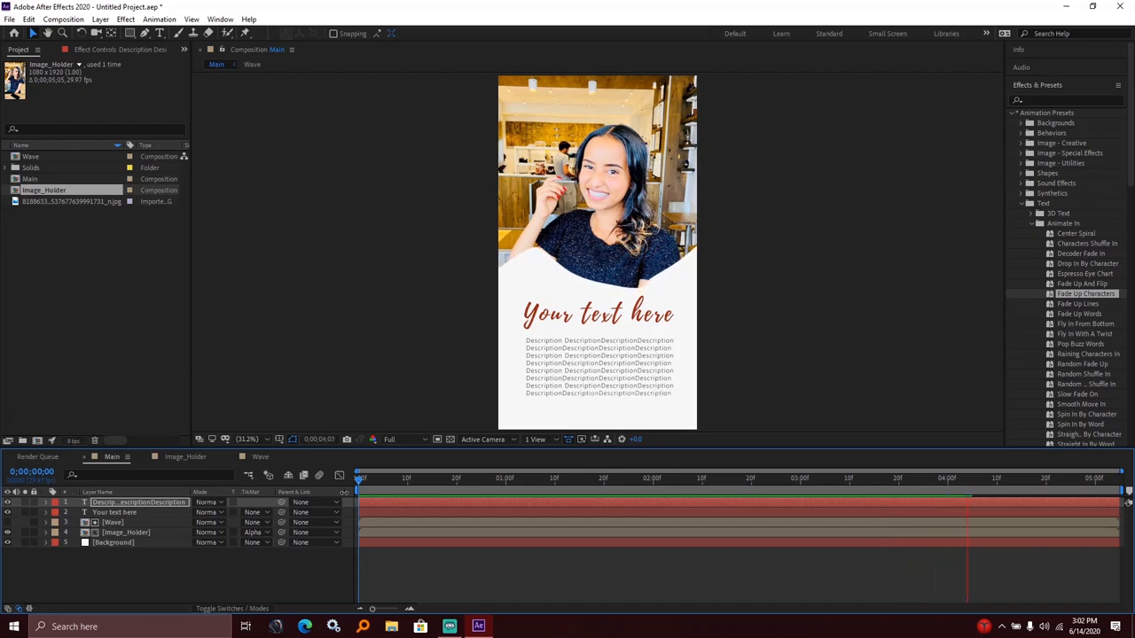
Step: Apply Fade Up Lines to the description paragraph and rewind to the comp start
{"action": "key", "text": "space"}
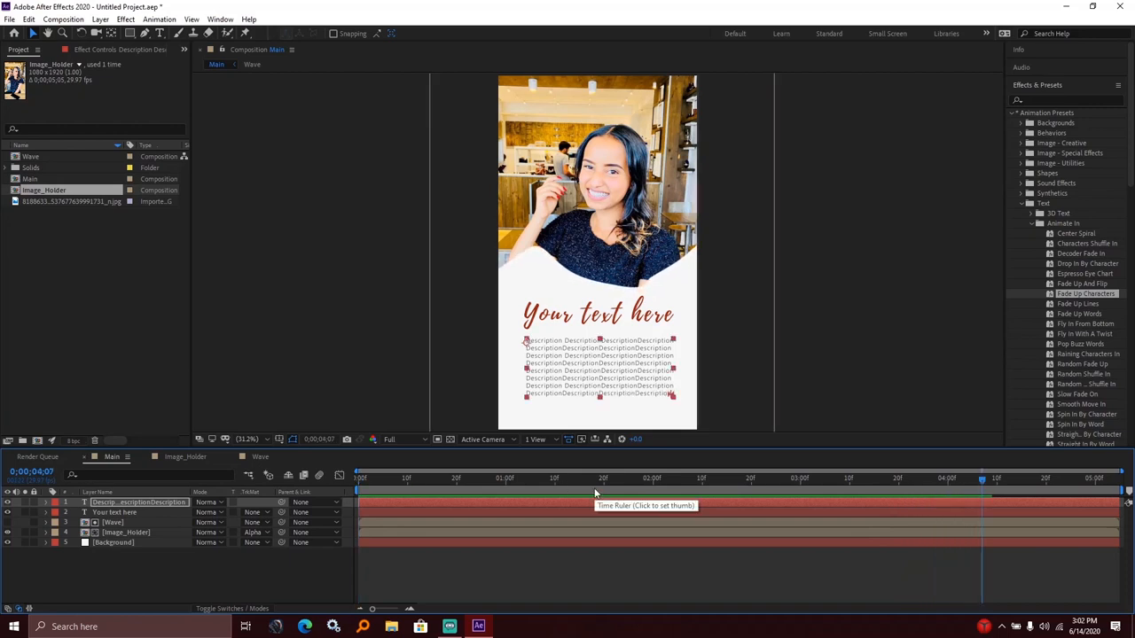
{"action": "left_click_drag", "start_coordinate": [596, 493], "coordinate": [638, 493]}
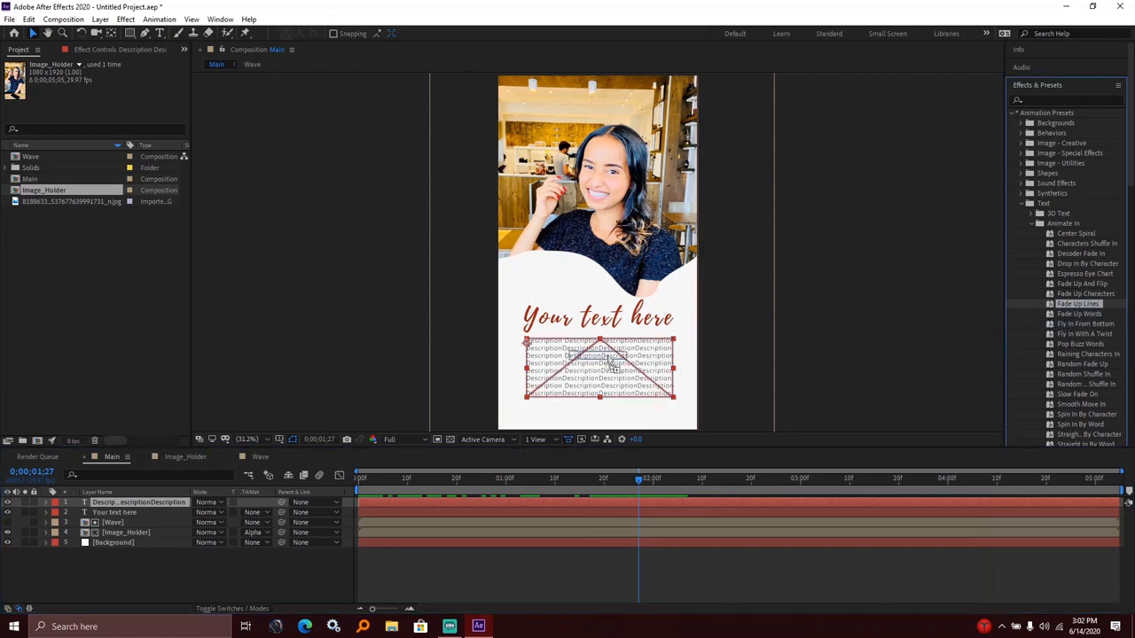
{"action": "left_click_drag", "start_coordinate": [1084, 303], "coordinate": [607, 366]}
{"action": "left_click_drag", "start_coordinate": [640, 484], "coordinate": [359, 484]}
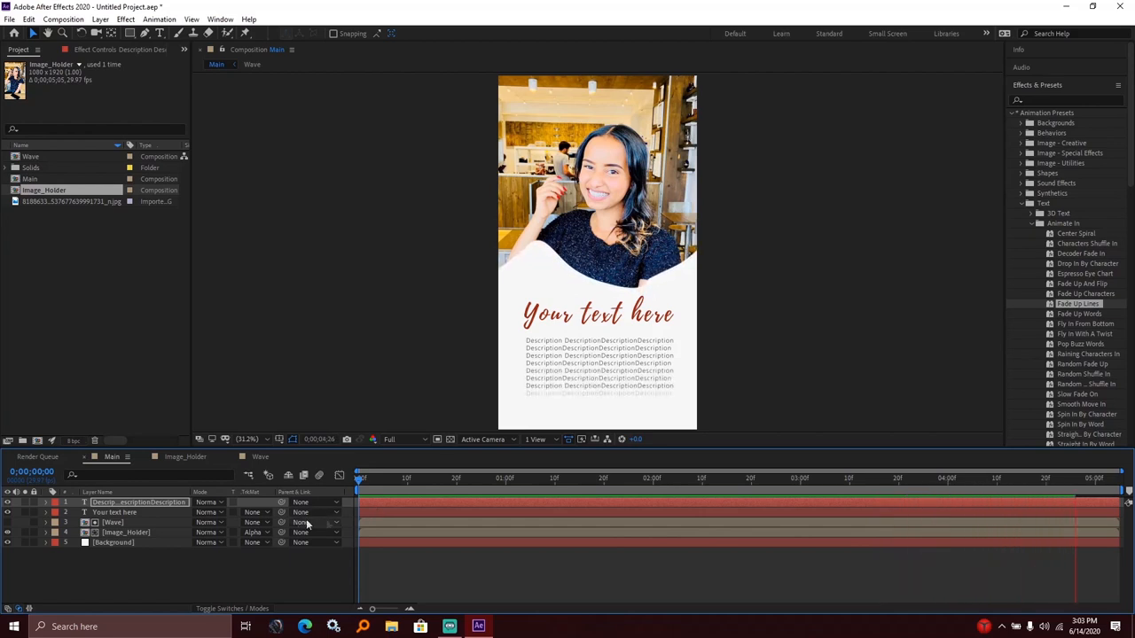
Step: Scrub through the timeline to watch the paragraph lines fade up, then switch to the Wave comp
{"action": "left_click", "coordinate": [382, 480]}
{"action": "left_click_drag", "start_coordinate": [382, 480], "coordinate": [853, 480]}
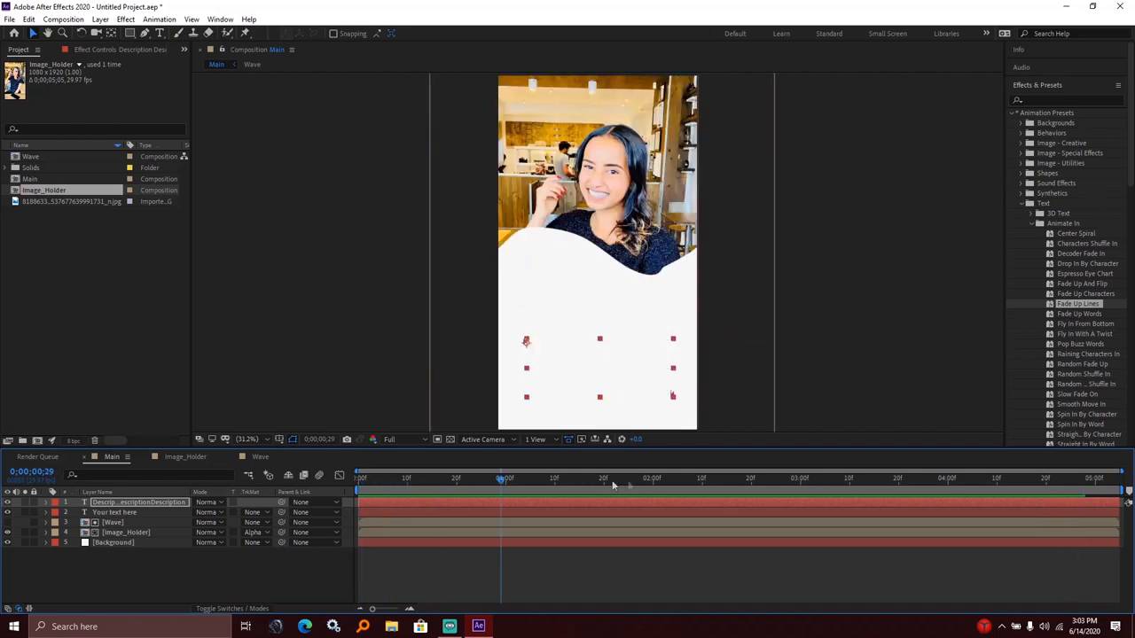
{"action": "left_click_drag", "start_coordinate": [946, 481], "coordinate": [877, 479]}
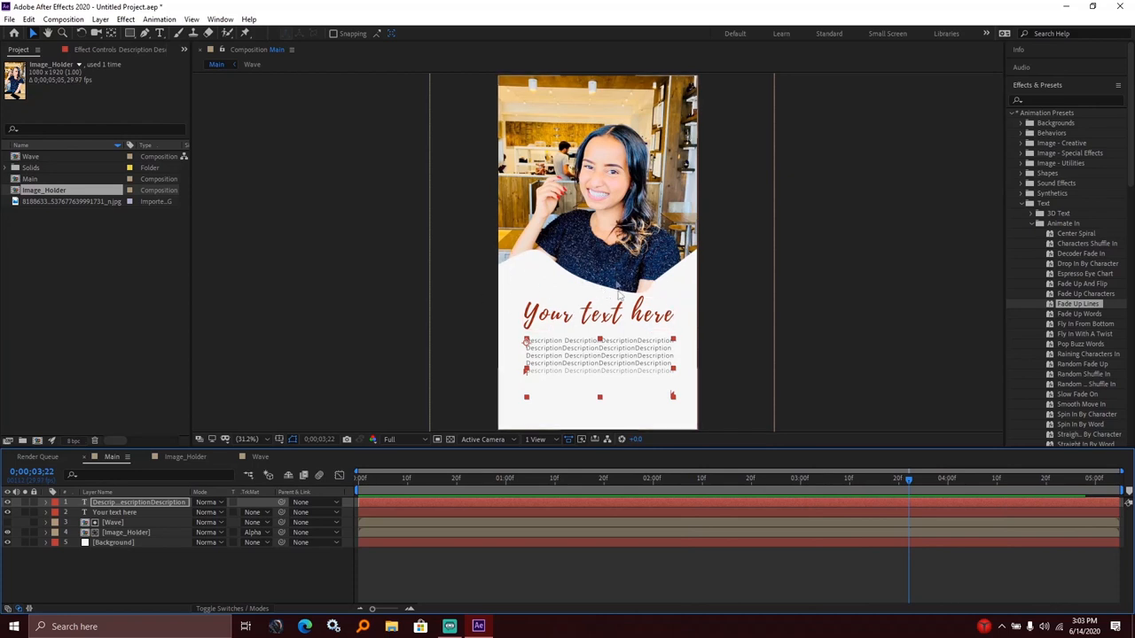
{"action": "left_click", "coordinate": [257, 457]}
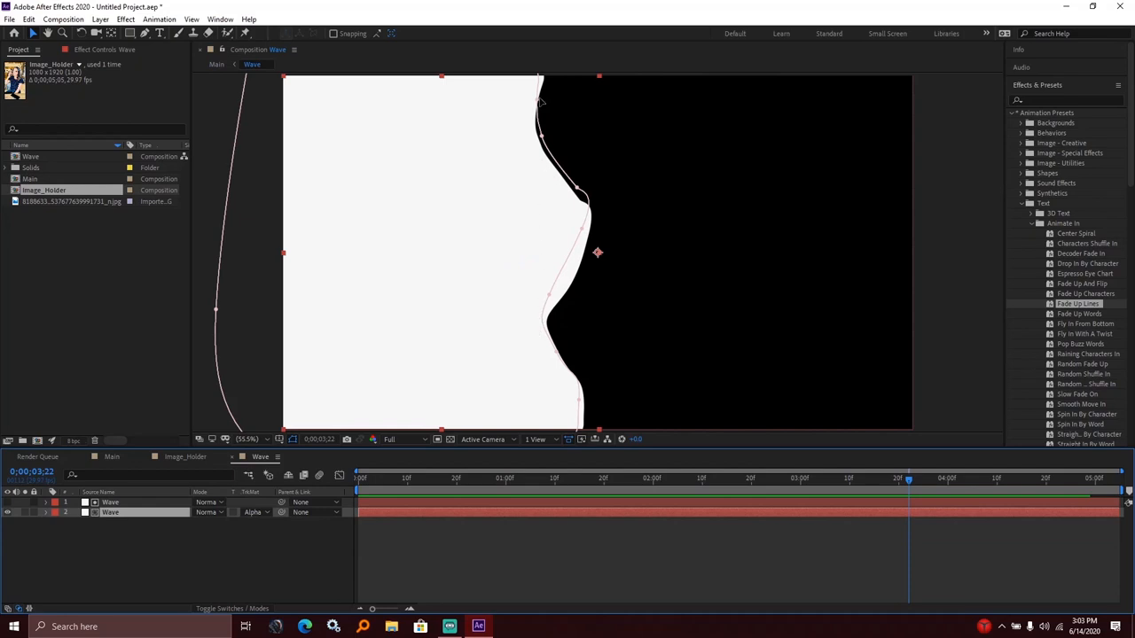
Step: Pull the top mask vertex of the white wave to reshape its curve, then return to Main
{"action": "mouse_move", "coordinate": [539, 101]}
{"action": "left_mouse_down"}
{"action": "mouse_move", "coordinate": [561, 97]}
{"action": "mouse_move", "coordinate": [531, 135]}
{"action": "left_mouse_up"}
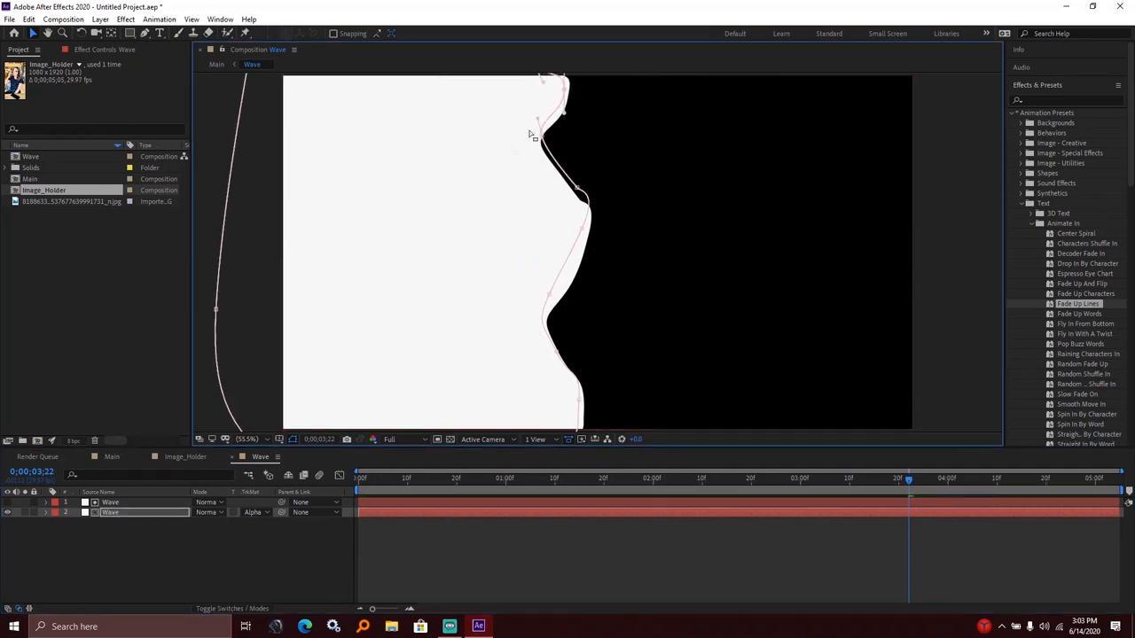
{"action": "left_click", "coordinate": [110, 457]}
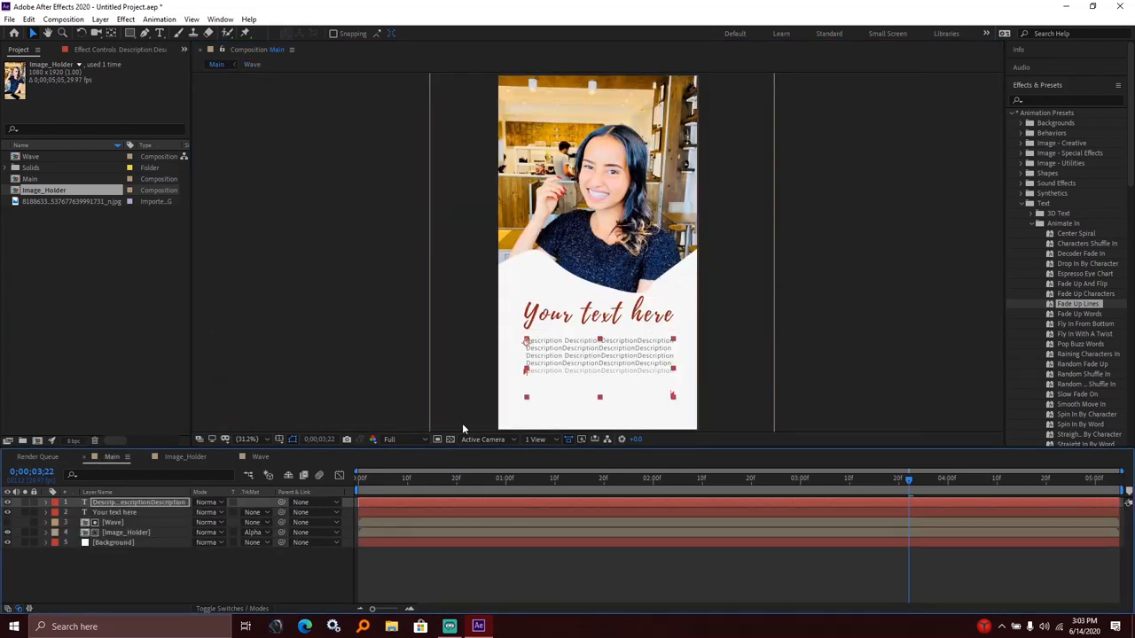
{"action": "left_click", "coordinate": [360, 480]}
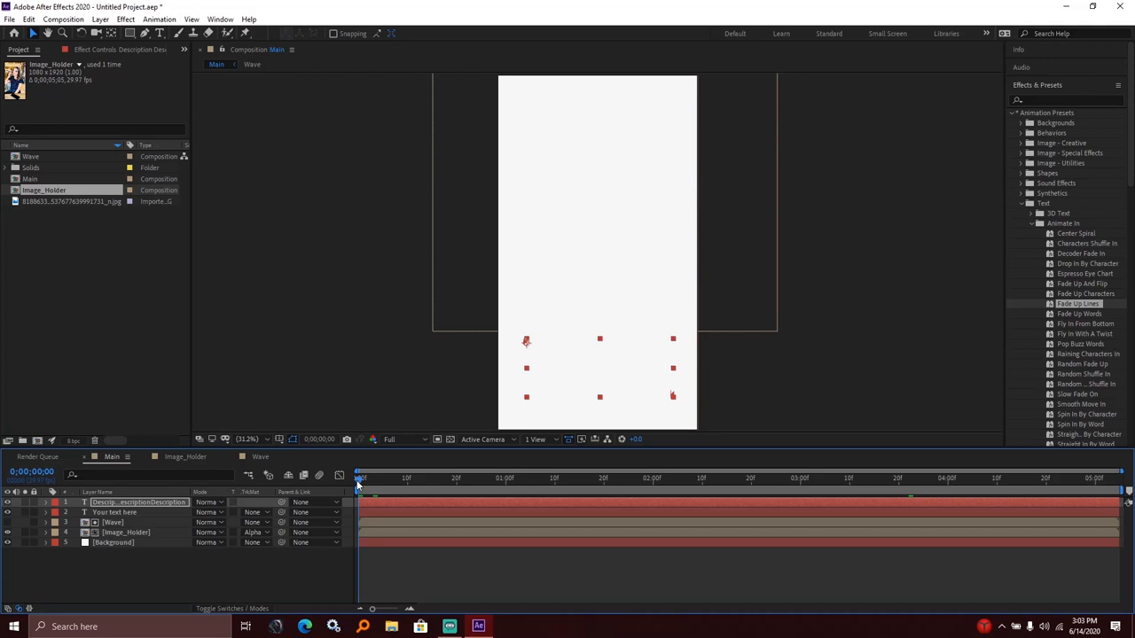
{"action": "left_click_drag", "start_coordinate": [360, 481], "coordinate": [356, 486]}
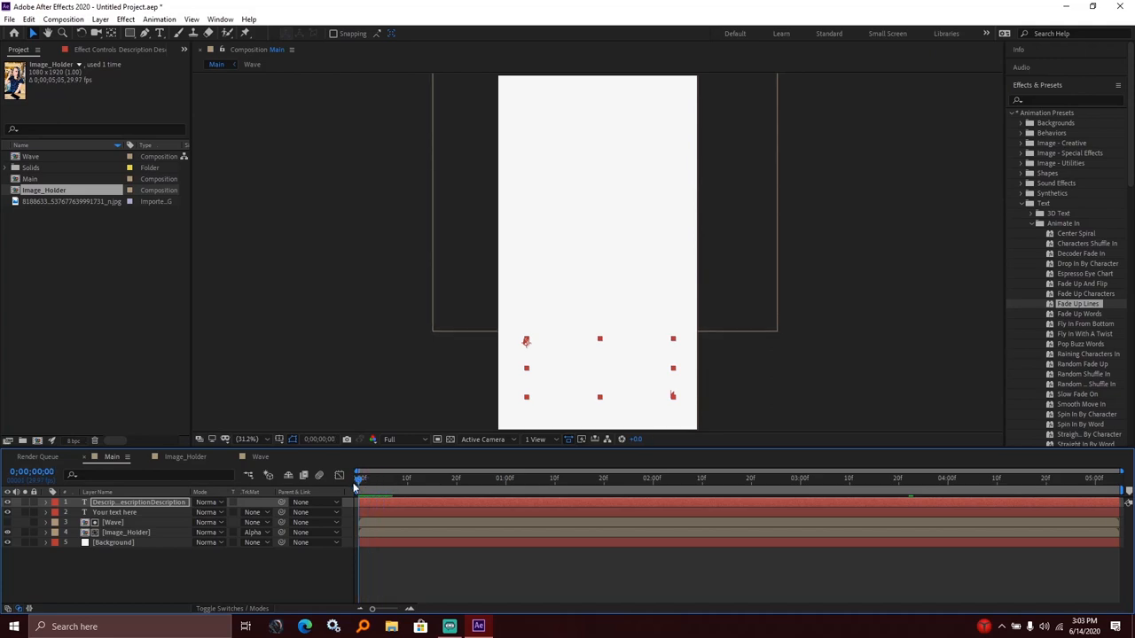